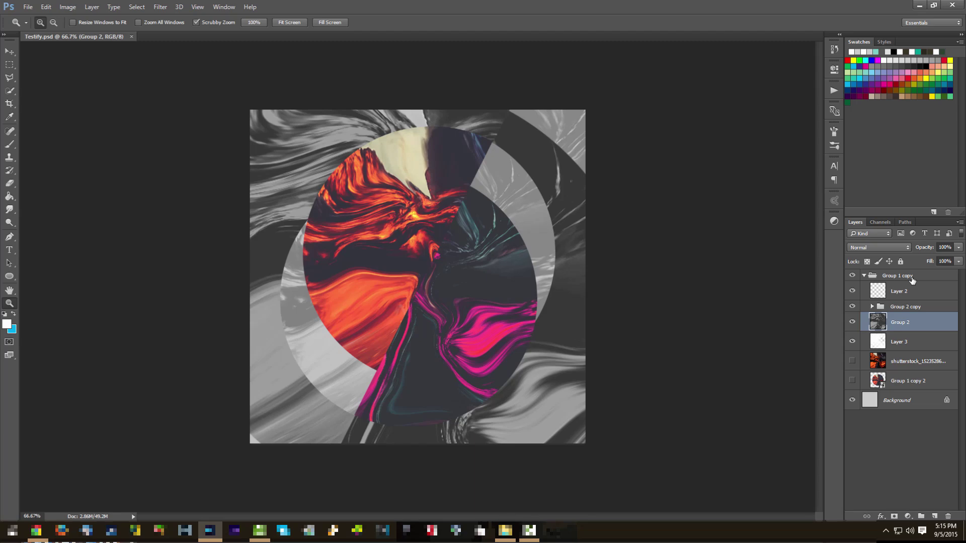
Create a new 1000 by 1000 pixel RGB document at 72 pixels per inch with a white background.
{"action": "left_click", "coordinate": [912, 277]}
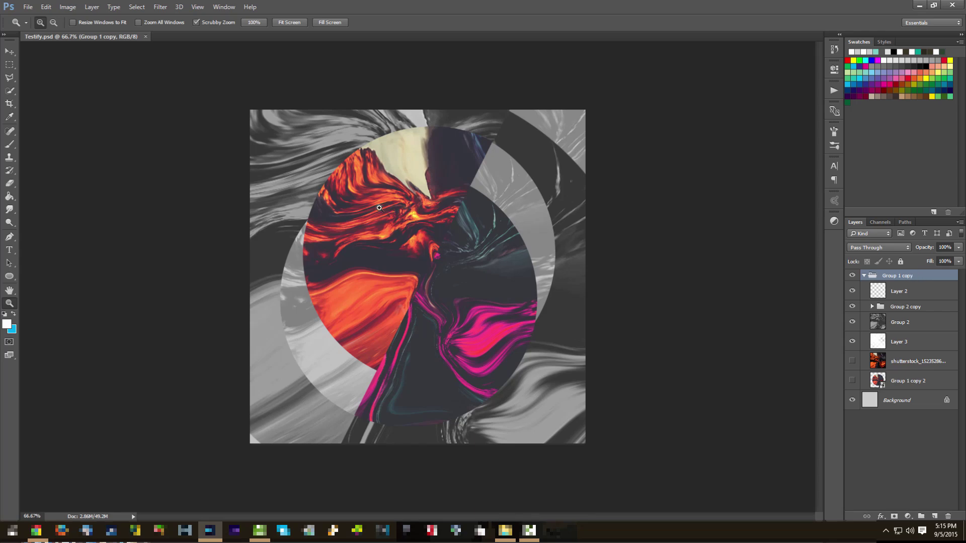
{"action": "left_click", "coordinate": [28, 7]}
{"action": "left_click", "coordinate": [41, 13]}
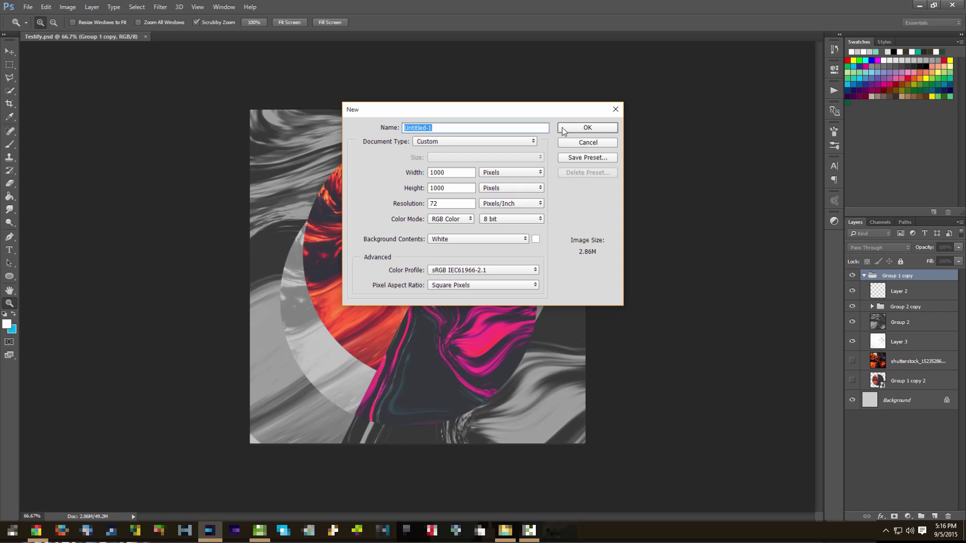
{"action": "left_click", "coordinate": [575, 128]}
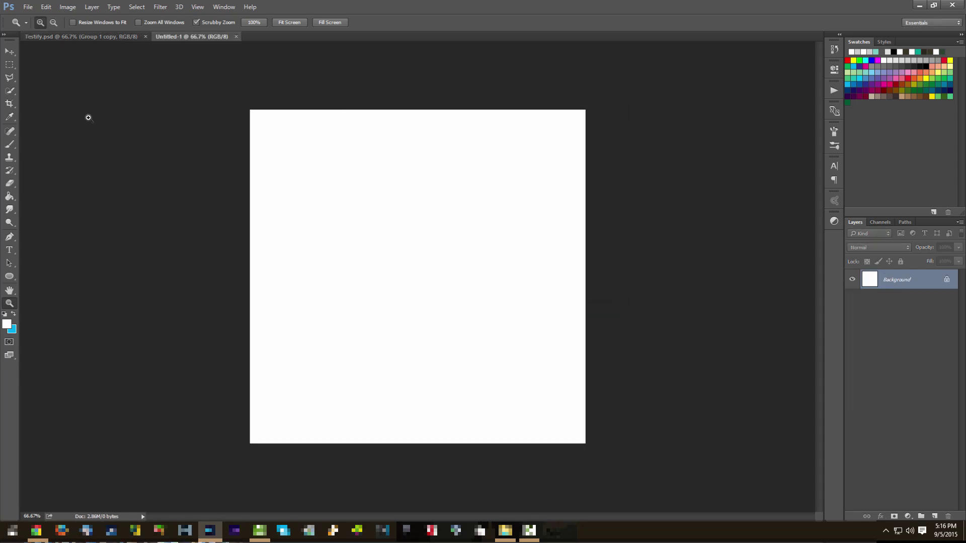
Add a new layer and draw a circle about 756 px in diameter on it with the Ellipse Tool.
{"action": "left_click", "coordinate": [9, 276]}
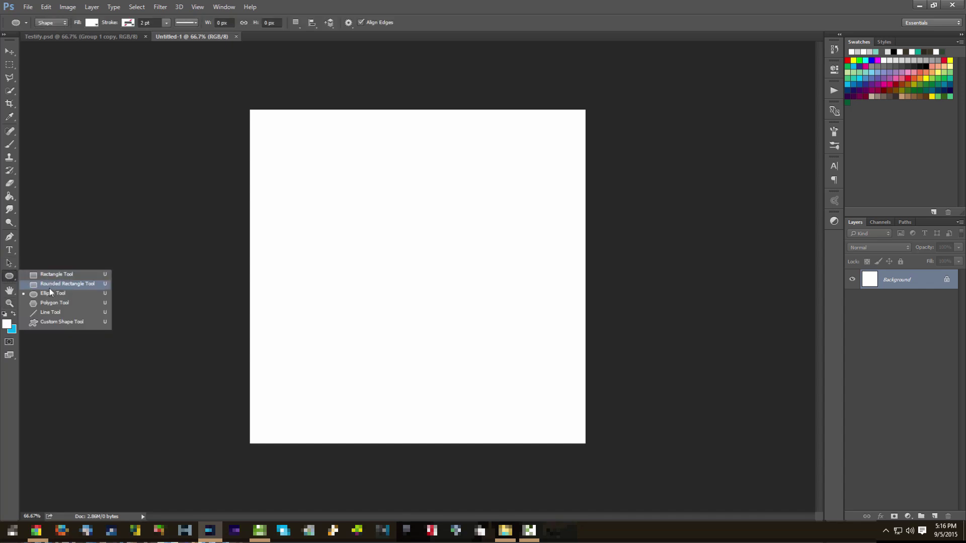
{"action": "left_click", "coordinate": [72, 296]}
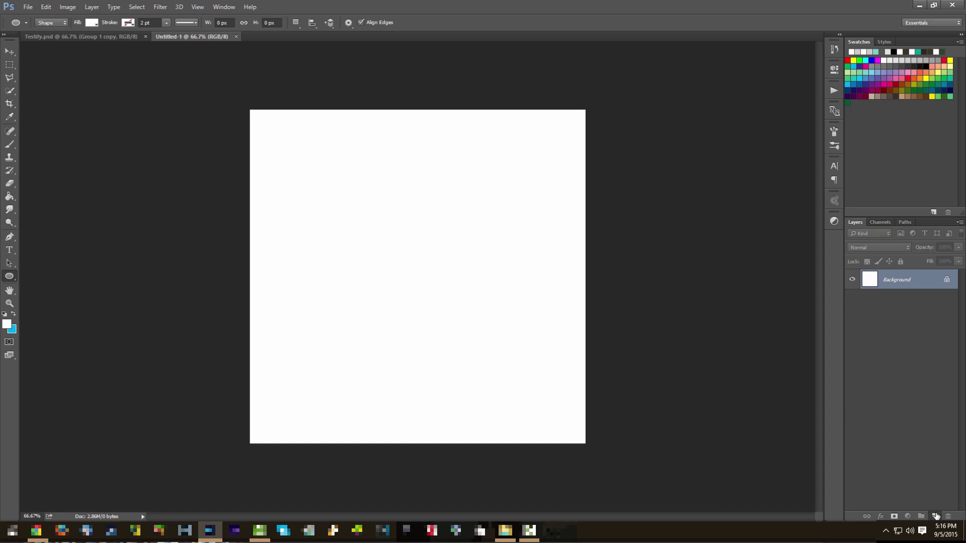
{"action": "left_click", "coordinate": [934, 516]}
{"action": "left_click", "coordinate": [913, 300]}
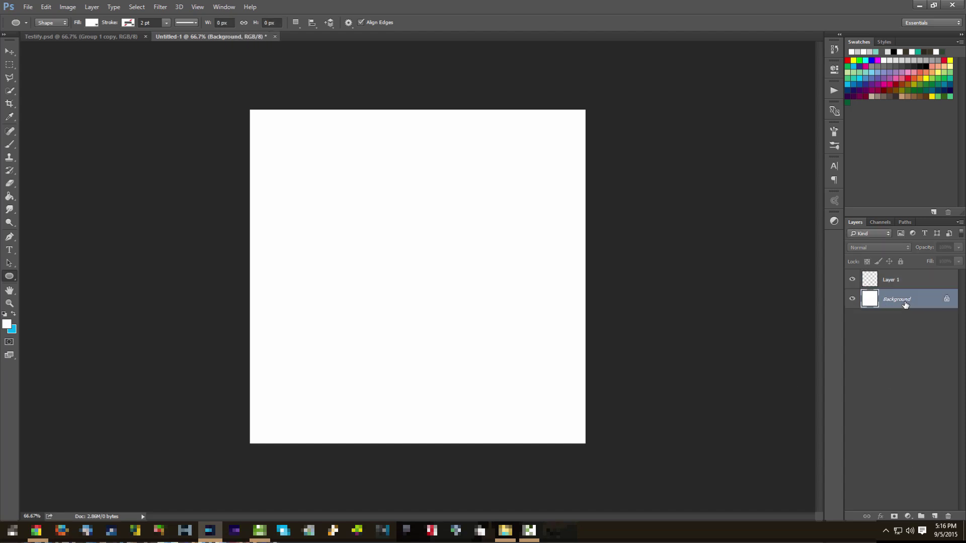
{"action": "left_click", "coordinate": [908, 280]}
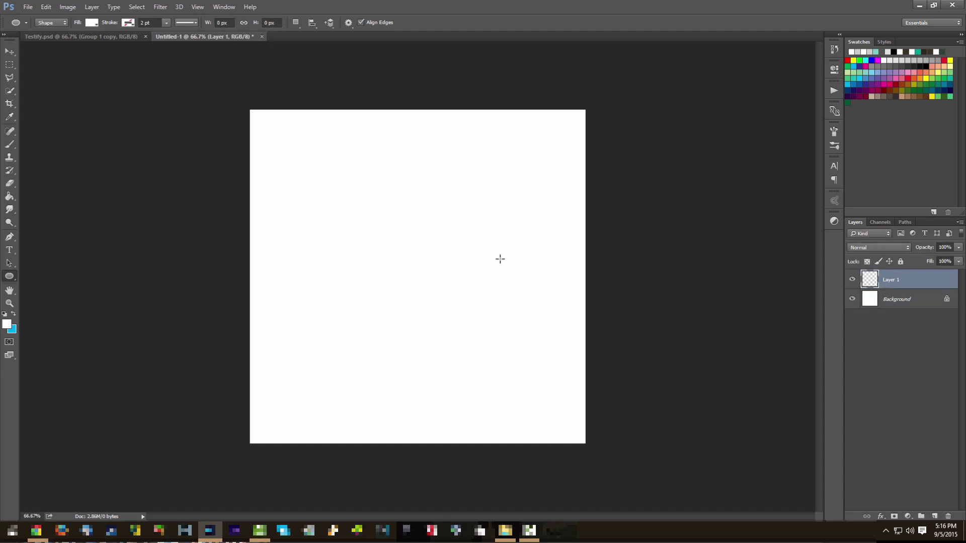
{"action": "left_click_drag", "start_coordinate": [261, 124], "coordinate": [551, 377]}
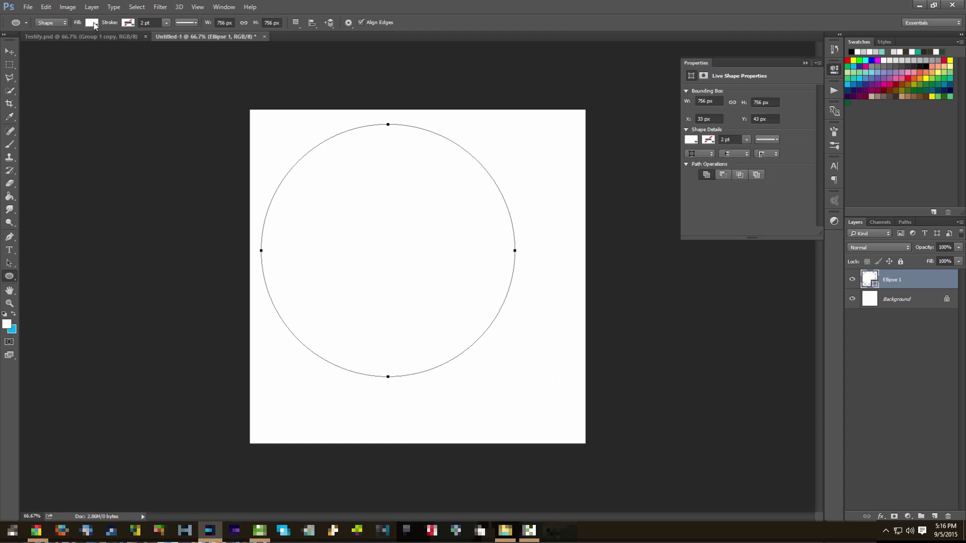
Set the circle's fill to light blue and collapse its shape properties.
{"action": "left_click", "coordinate": [94, 26]}
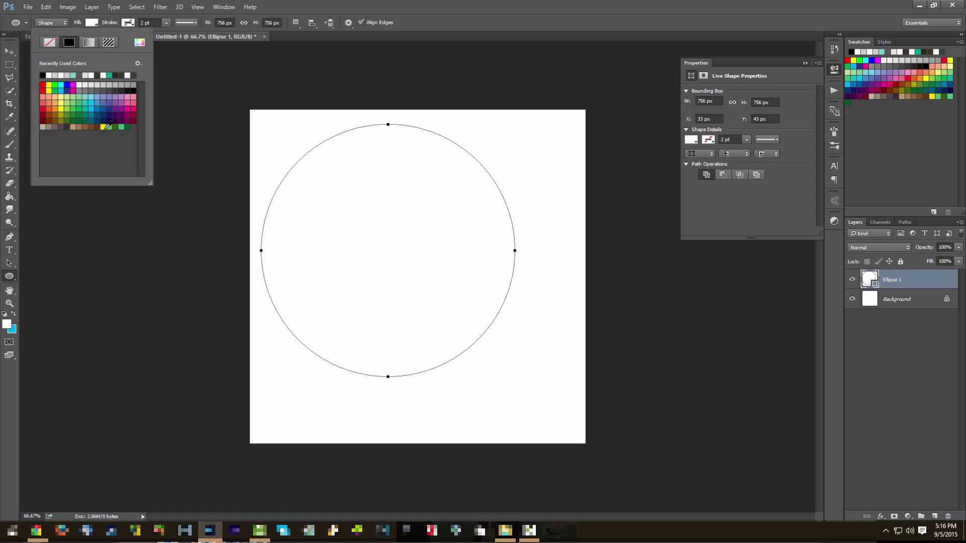
{"action": "left_click", "coordinate": [97, 101]}
{"action": "left_click", "coordinate": [905, 272]}
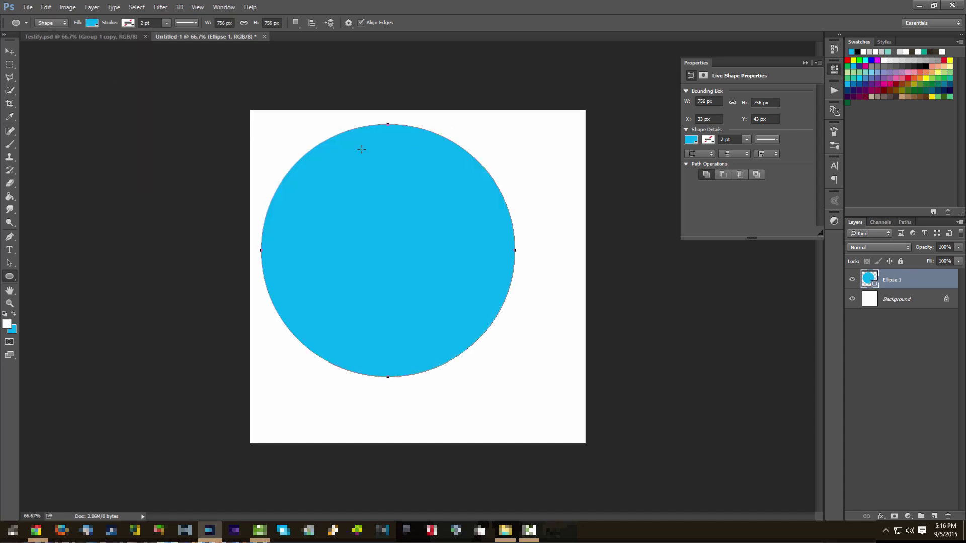
{"action": "left_click", "coordinate": [805, 63]}
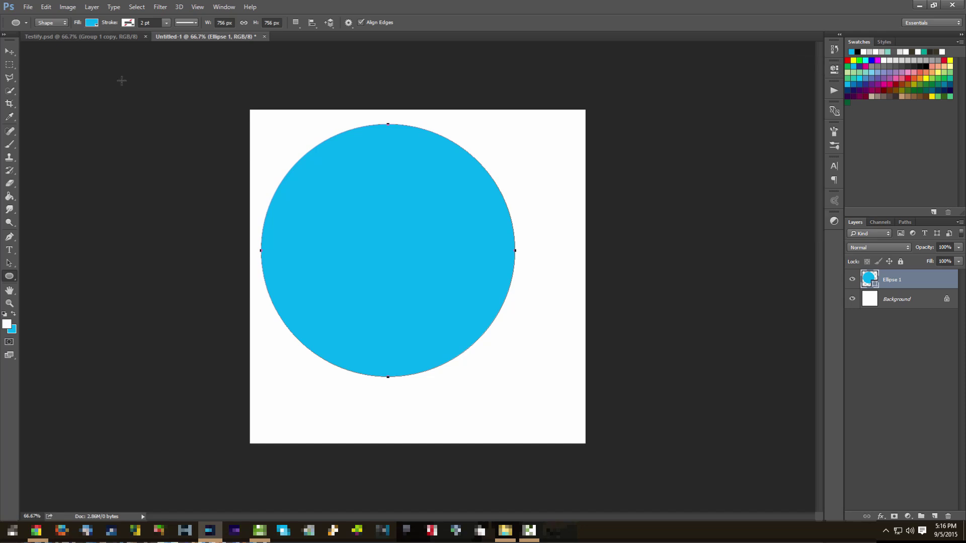
Move the blue circle to the exact centre of the canvas.
{"action": "left_click", "coordinate": [10, 53]}
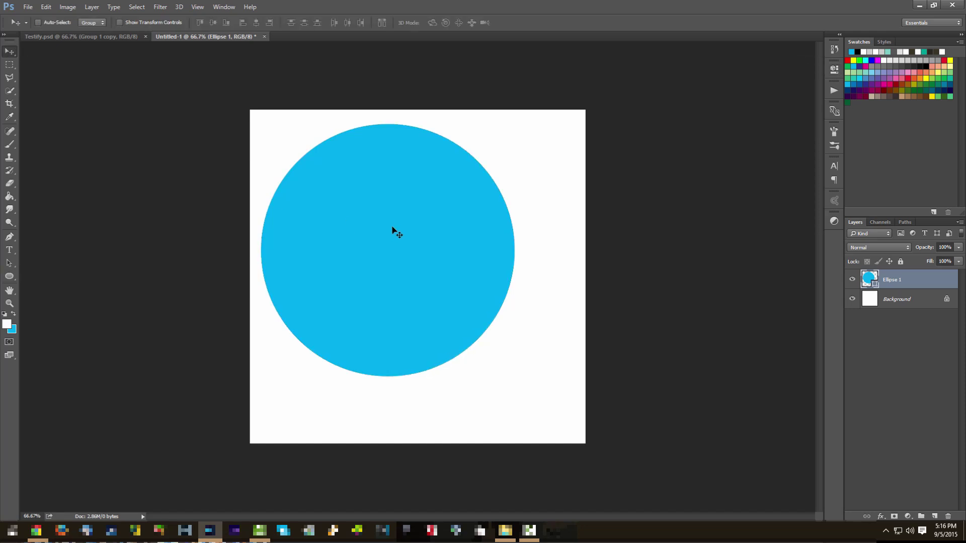
{"action": "left_click_drag", "start_coordinate": [396, 247], "coordinate": [425, 271]}
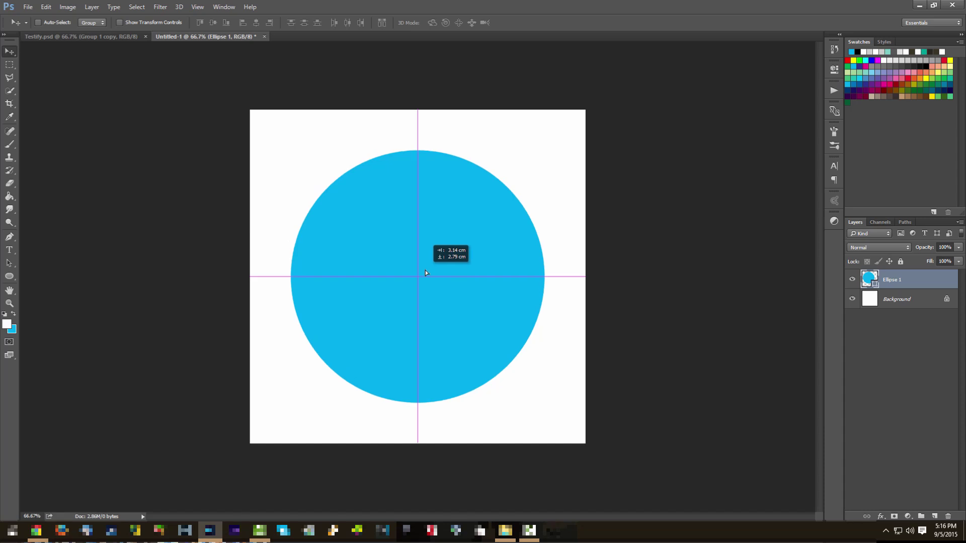
{"action": "left_click_drag", "start_coordinate": [425, 273], "coordinate": [427, 269]}
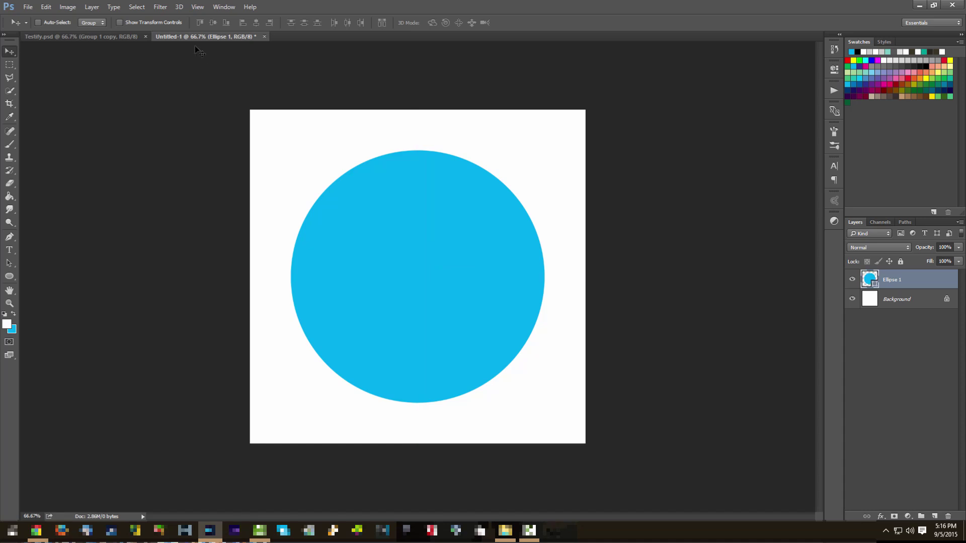
Show the rulers around the canvas.
{"action": "left_click", "coordinate": [197, 7]}
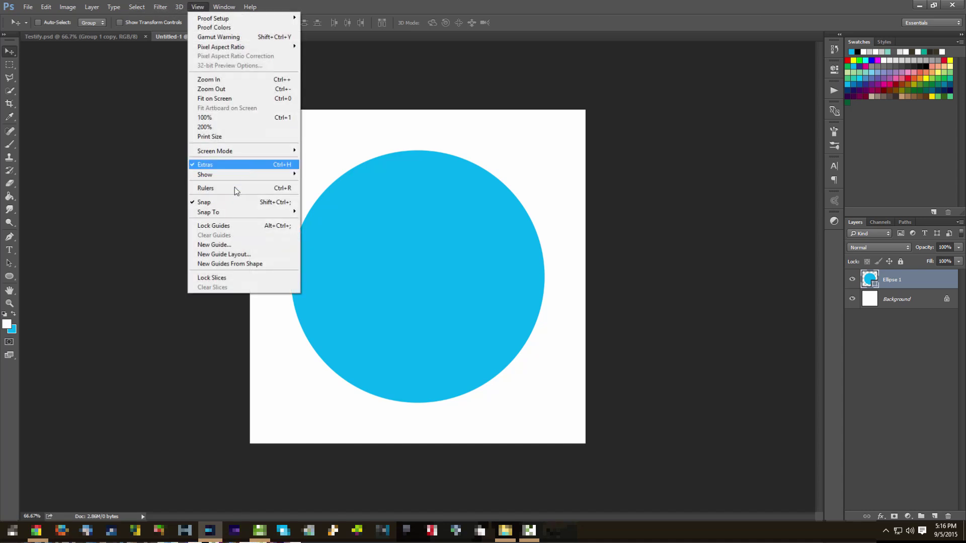
{"action": "mouse_move", "coordinate": [242, 176]}
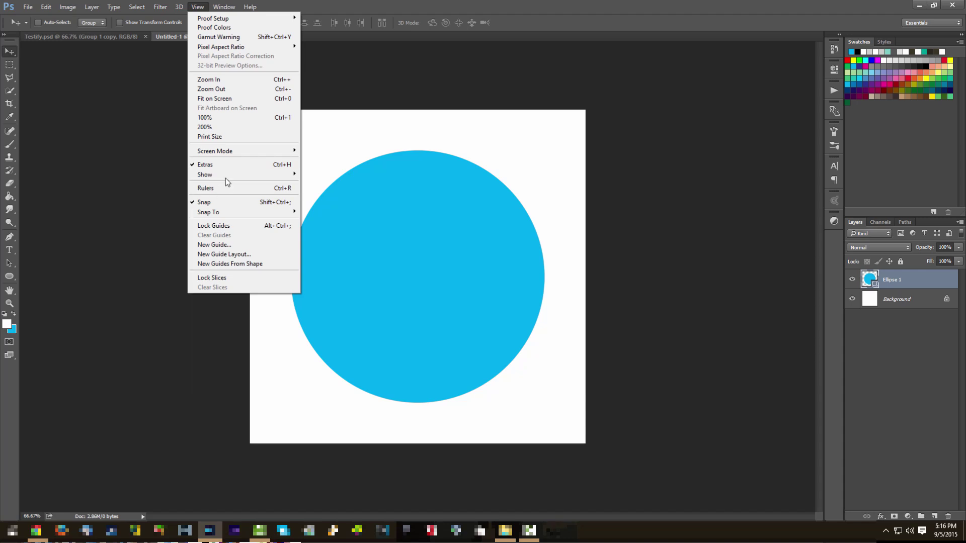
{"action": "left_click", "coordinate": [800, 266]}
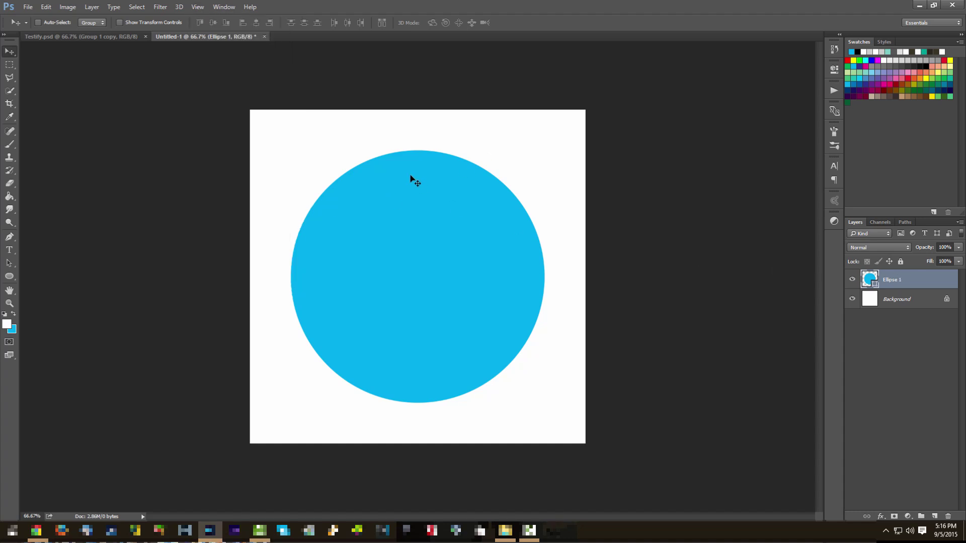
{"action": "key", "text": "ctrl+r"}
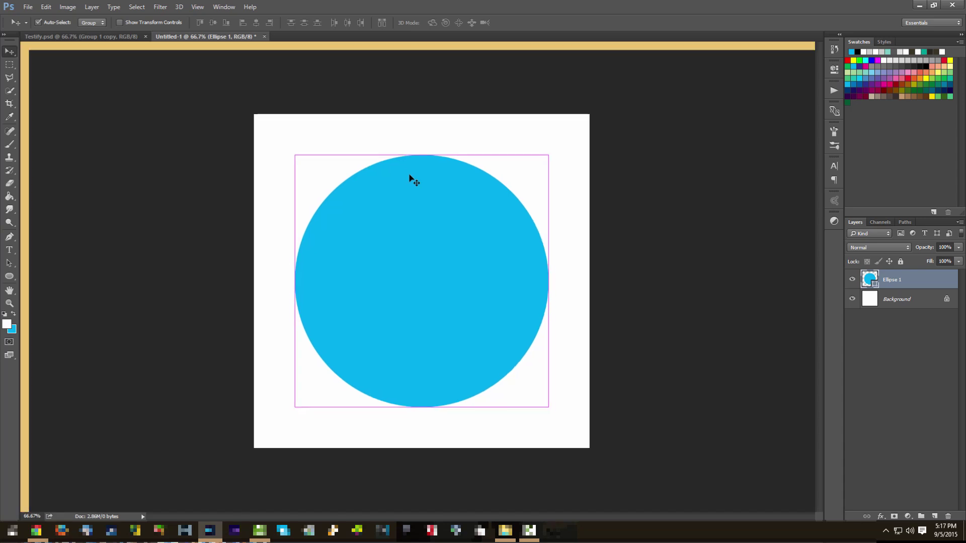
Place a vertical and a horizontal guide crossing at the circle's centre.
{"action": "left_click_drag", "start_coordinate": [22, 143], "coordinate": [422, 169]}
{"action": "left_click", "coordinate": [191, 7]}
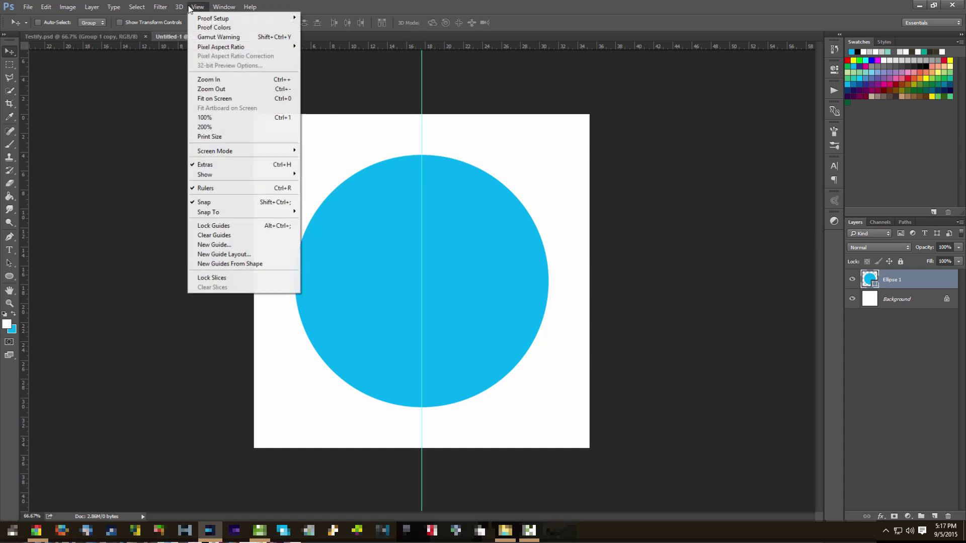
{"action": "left_click", "coordinate": [454, 153]}
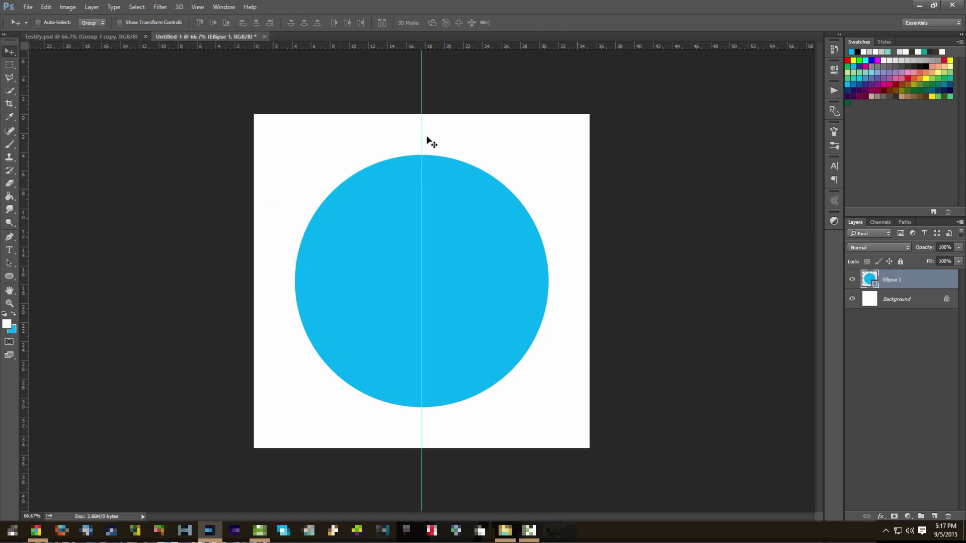
{"action": "left_click_drag", "start_coordinate": [339, 47], "coordinate": [396, 280]}
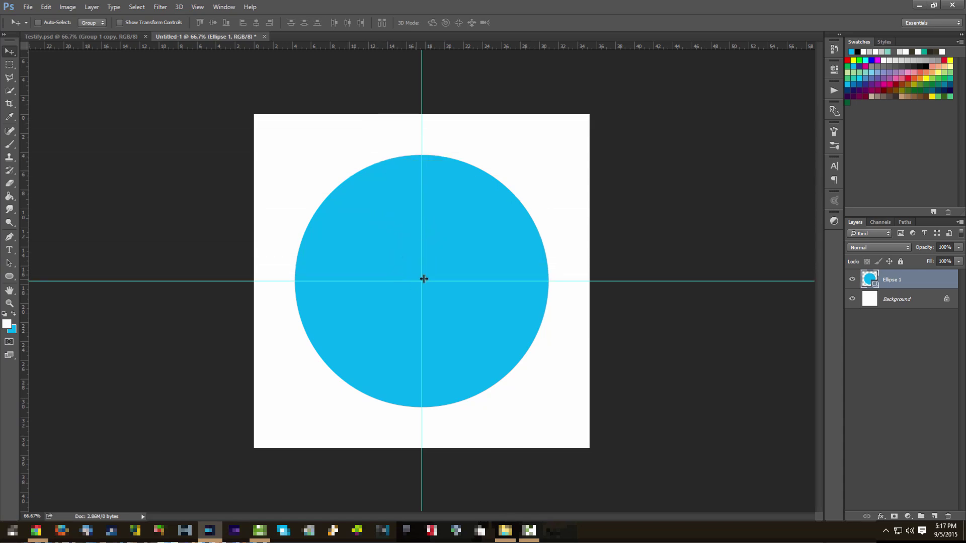
Undo the placement of the two centre guides.
{"action": "mouse_move", "coordinate": [462, 240]}
{"action": "left_mouse_down"}
{"action": "mouse_move", "coordinate": [479, 227]}
{"action": "mouse_move", "coordinate": [461, 236]}
{"action": "left_mouse_up"}
{"action": "key", "text": "ctrl+alt+z"}
{"action": "key", "text": "ctrl+alt+z"}
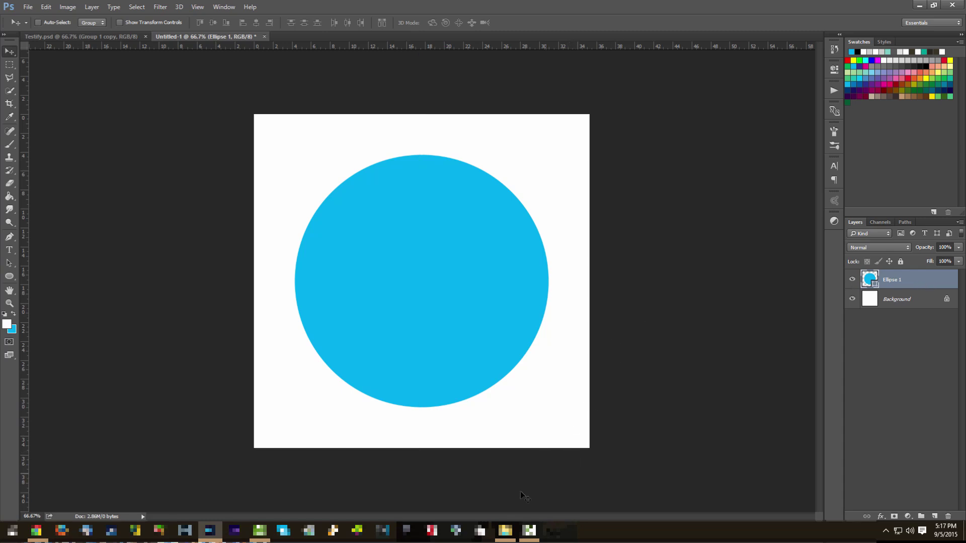
Place the explosion photo shutterstock_152352863 from the Explosion folder into the new document.
{"action": "left_click", "coordinate": [505, 530]}
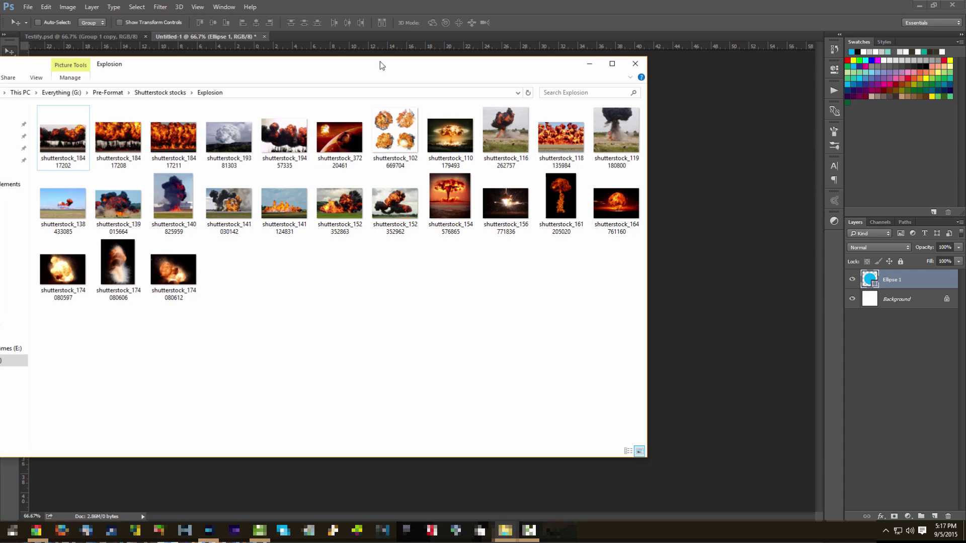
{"action": "left_click_drag", "start_coordinate": [374, 64], "coordinate": [0, 60]}
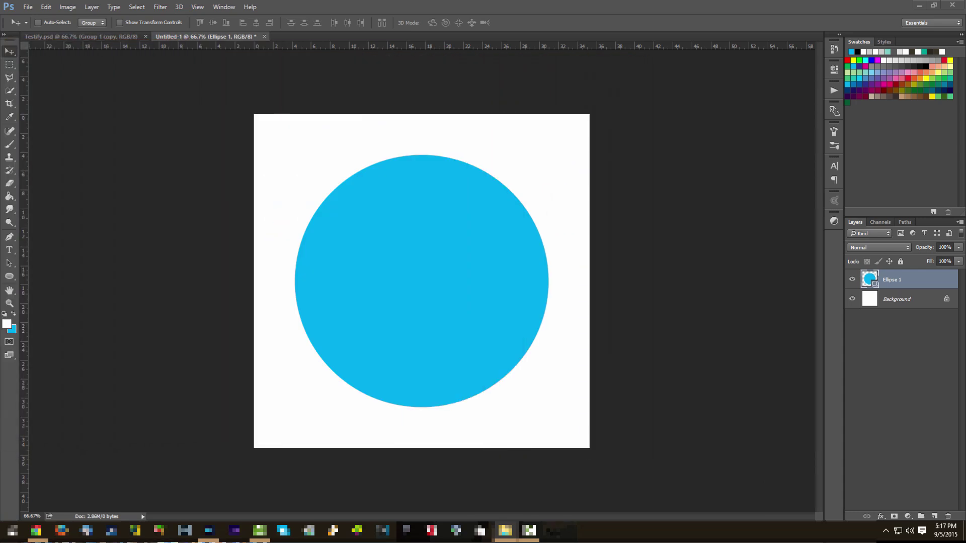
{"action": "left_click_drag", "start_coordinate": [0, 302], "coordinate": [493, 302]}
{"action": "left_click_drag", "start_coordinate": [801, 327], "coordinate": [475, 250]}
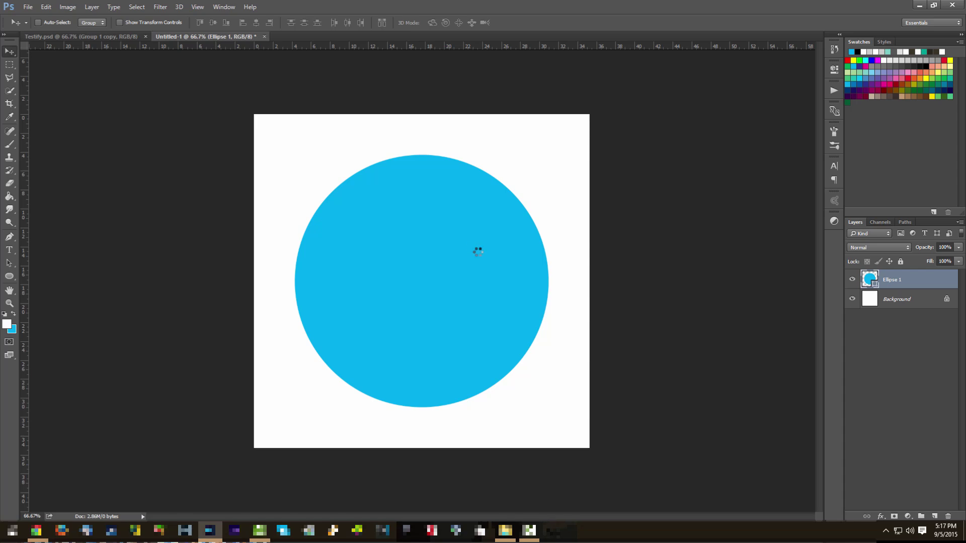
Scale the placed photo to about 96%, lower its opacity to 64%, and shift its fireball over the circle.
{"action": "left_click_drag", "start_coordinate": [523, 278], "coordinate": [386, 203]}
{"action": "left_click_drag", "start_coordinate": [454, 319], "coordinate": [733, 445]}
{"action": "left_click_drag", "start_coordinate": [932, 250], "coordinate": [912, 251]}
{"action": "left_click_drag", "start_coordinate": [485, 288], "coordinate": [404, 281]}
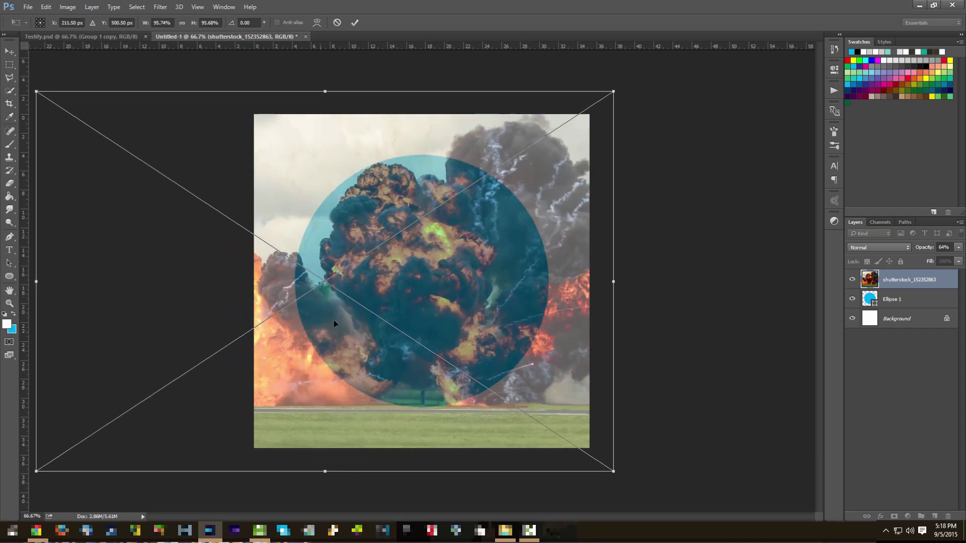
Enlarge the explosion photo to about 113%, reposition its fireball over the circle, and commit the placement.
{"action": "key", "text": "ctrl+minus"}
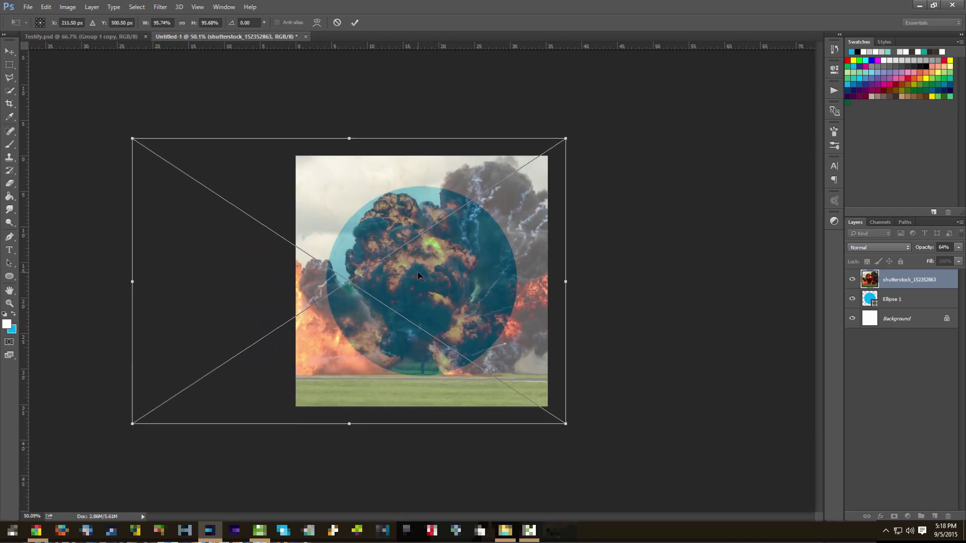
{"action": "left_click_drag", "start_coordinate": [565, 427], "coordinate": [642, 475]}
{"action": "left_click_drag", "start_coordinate": [539, 395], "coordinate": [481, 349]}
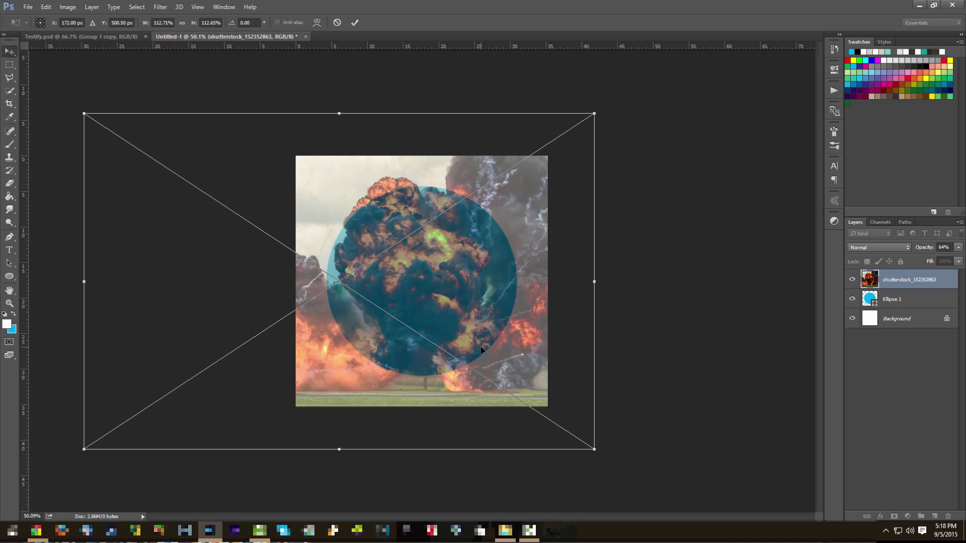
{"action": "key", "text": "Return"}
Restore the explosion photo to 100% opacity and clip it to the circle with a clipping mask.
{"action": "left_click_drag", "start_coordinate": [919, 251], "coordinate": [940, 250]}
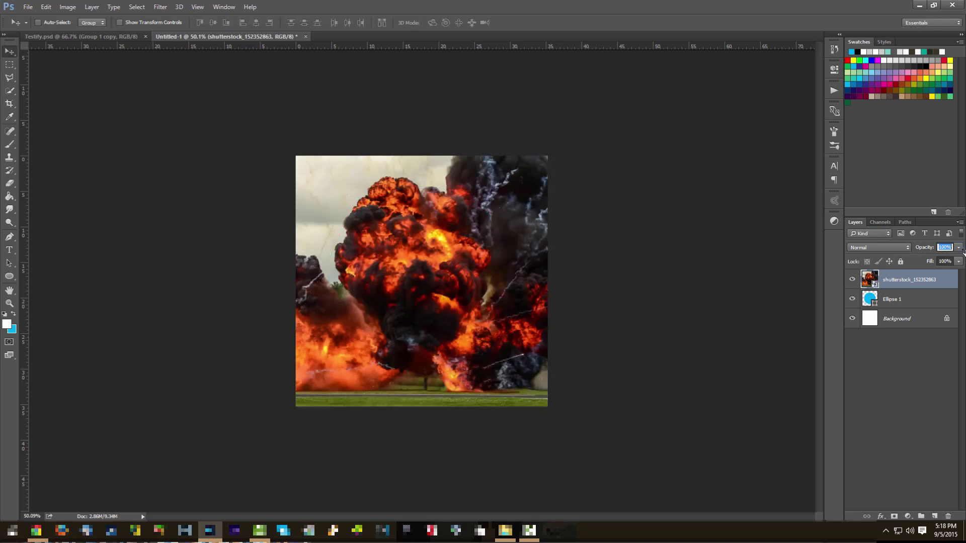
{"action": "right_click", "coordinate": [937, 283]}
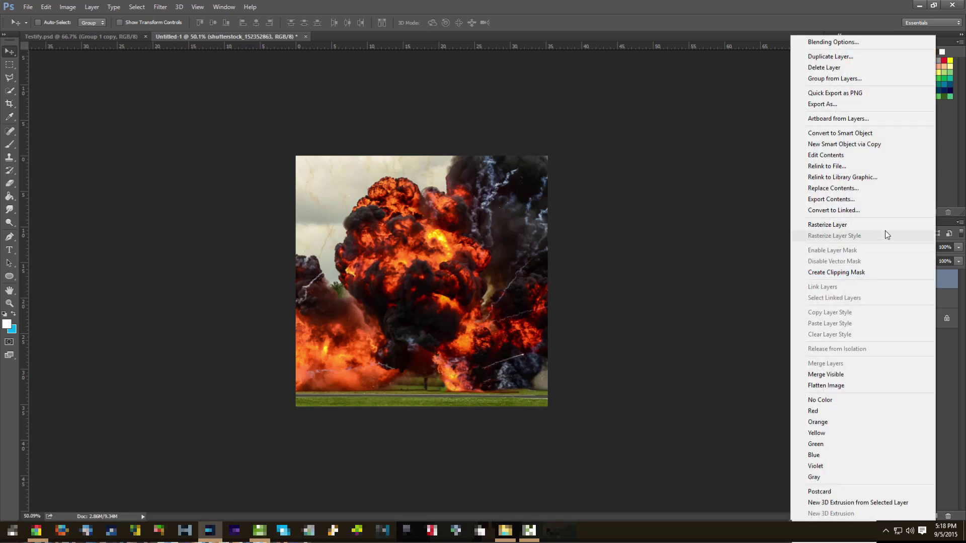
{"action": "left_click", "coordinate": [890, 272]}
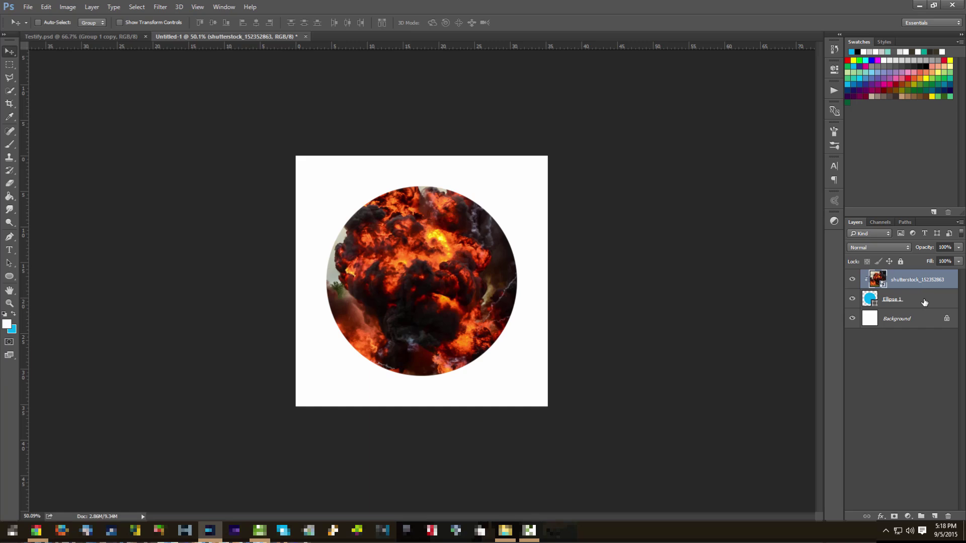
Rasterize the clipped explosion photo layer.
{"action": "left_click", "coordinate": [923, 302]}
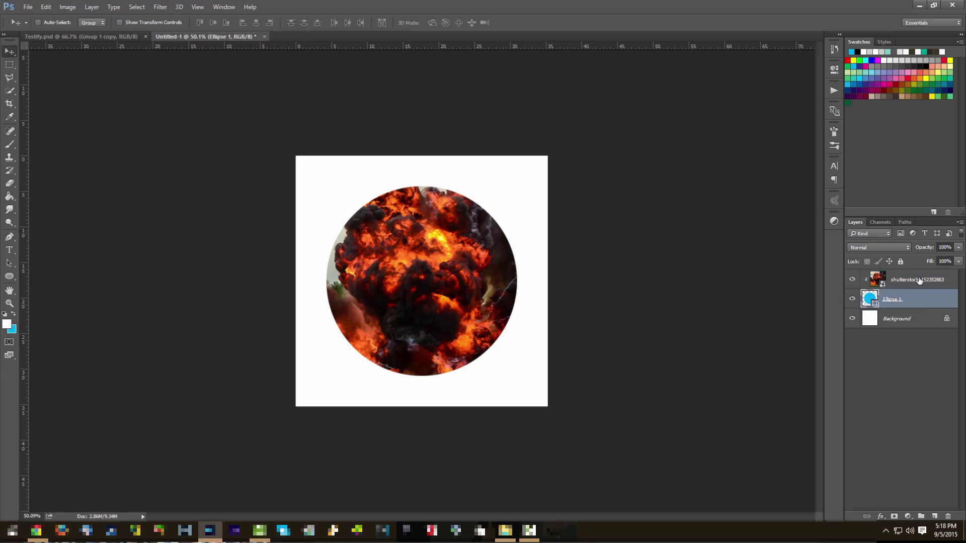
{"action": "left_click", "coordinate": [920, 280]}
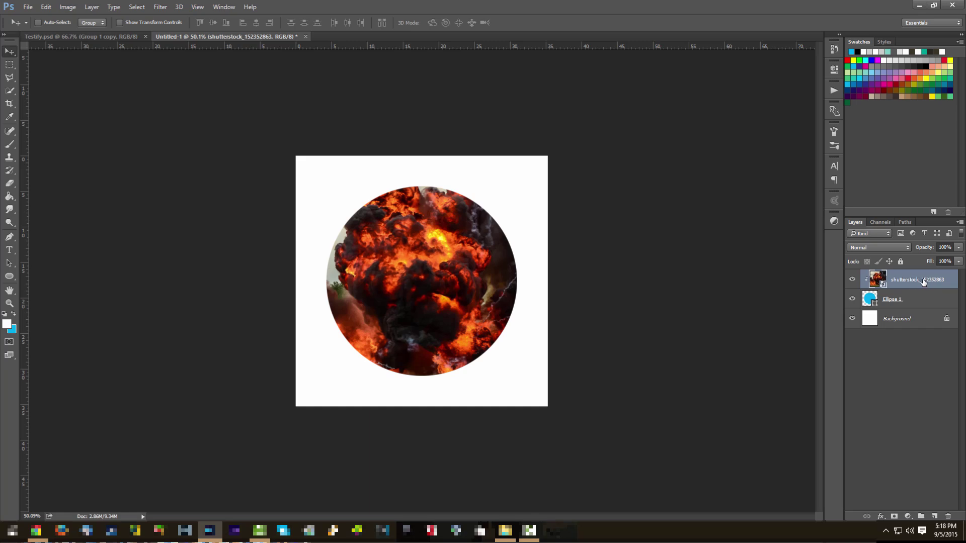
{"action": "right_click", "coordinate": [924, 282]}
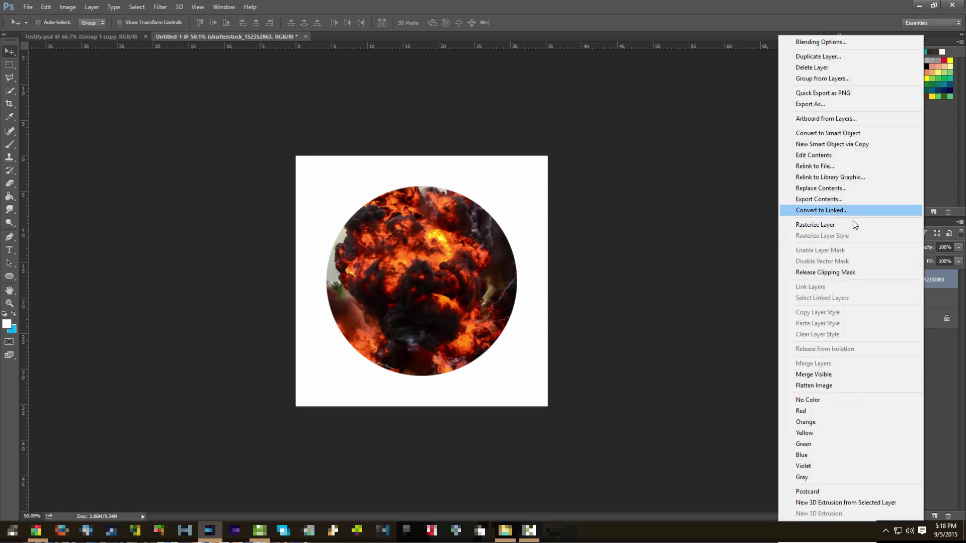
{"action": "left_click", "coordinate": [853, 224]}
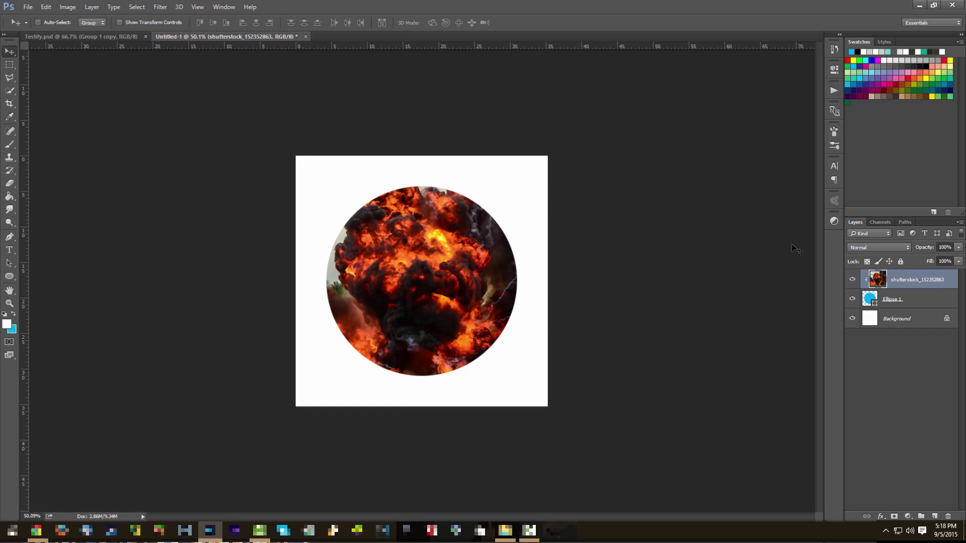
Examine Liquify's Advanced Mode and its Show Image, Show Mask and Show Backdrop options on the clipped explosion photo.
{"action": "left_click", "coordinate": [160, 6]}
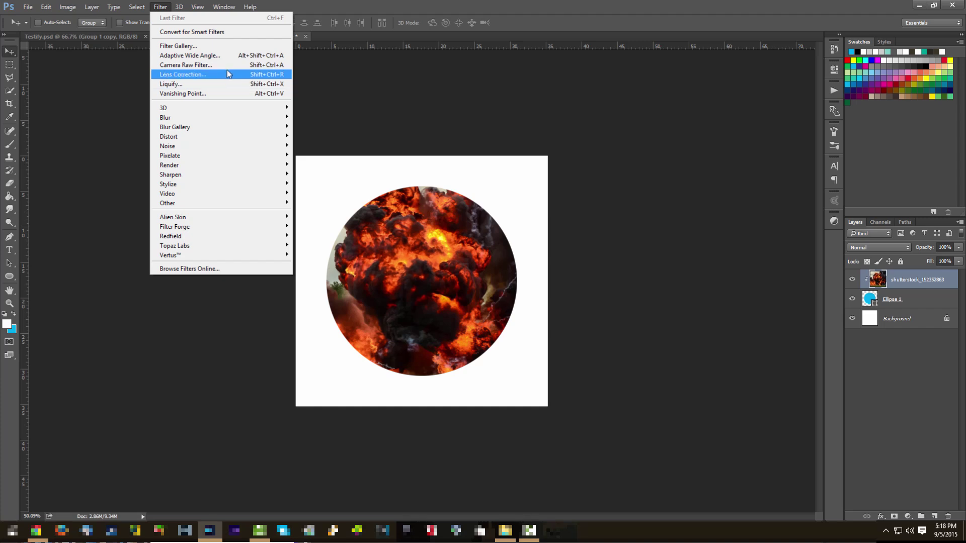
{"action": "left_click", "coordinate": [230, 83]}
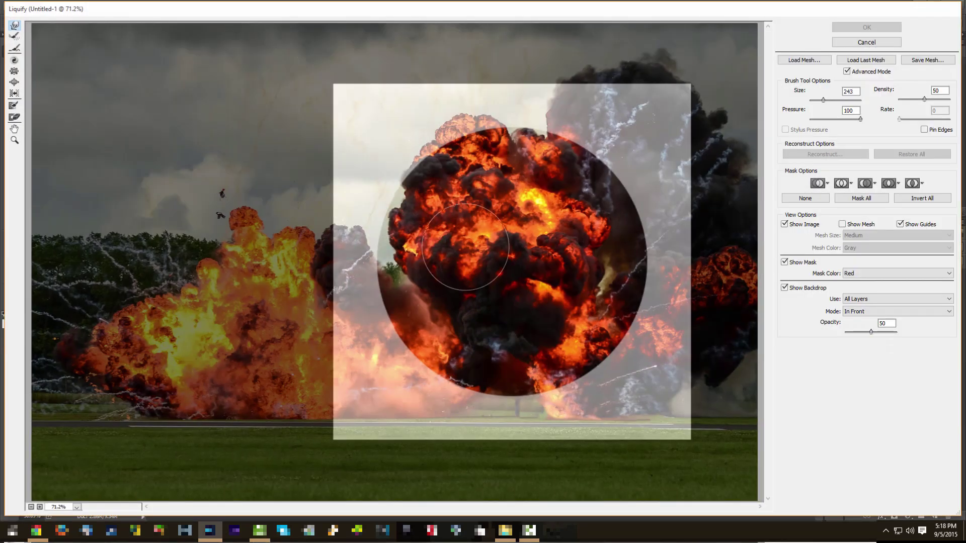
{"action": "left_click", "coordinate": [847, 72]}
{"action": "left_click", "coordinate": [847, 71]}
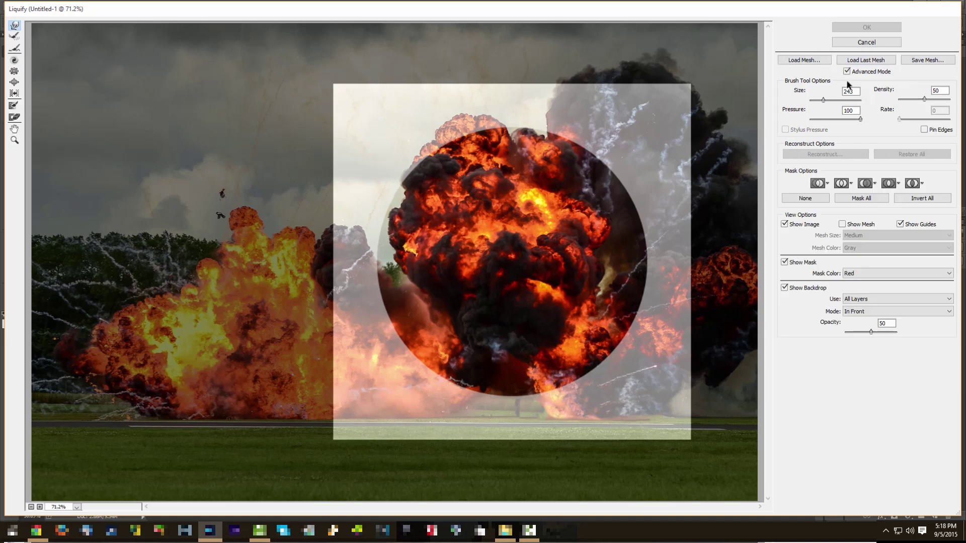
{"action": "left_click", "coordinate": [785, 225]}
{"action": "left_click", "coordinate": [785, 224]}
{"action": "left_click", "coordinate": [784, 262]}
{"action": "left_click", "coordinate": [784, 262]}
{"action": "left_click", "coordinate": [784, 289]}
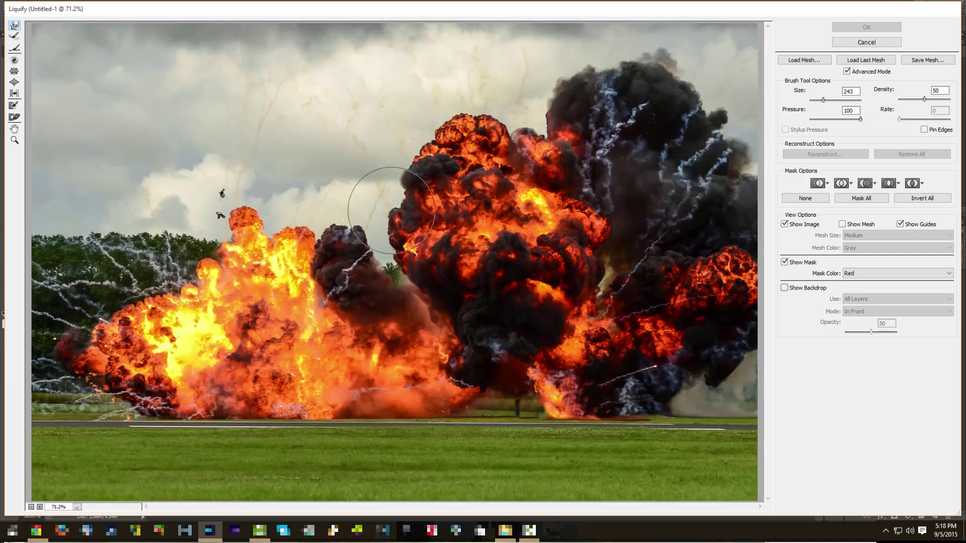
{"action": "scroll", "coordinate": [383, 214], "scroll_direction": "down", "scroll_amount": 1}
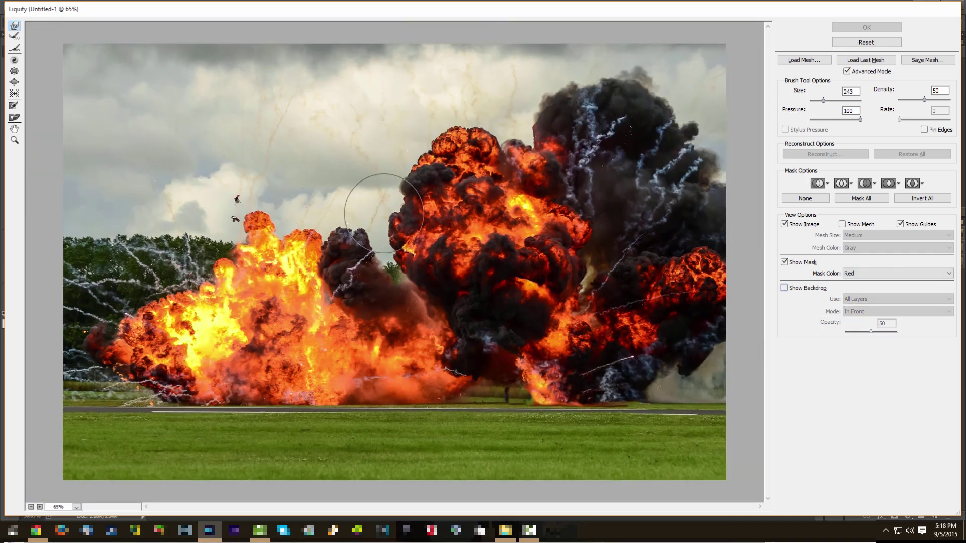
{"action": "left_click", "coordinate": [847, 72]}
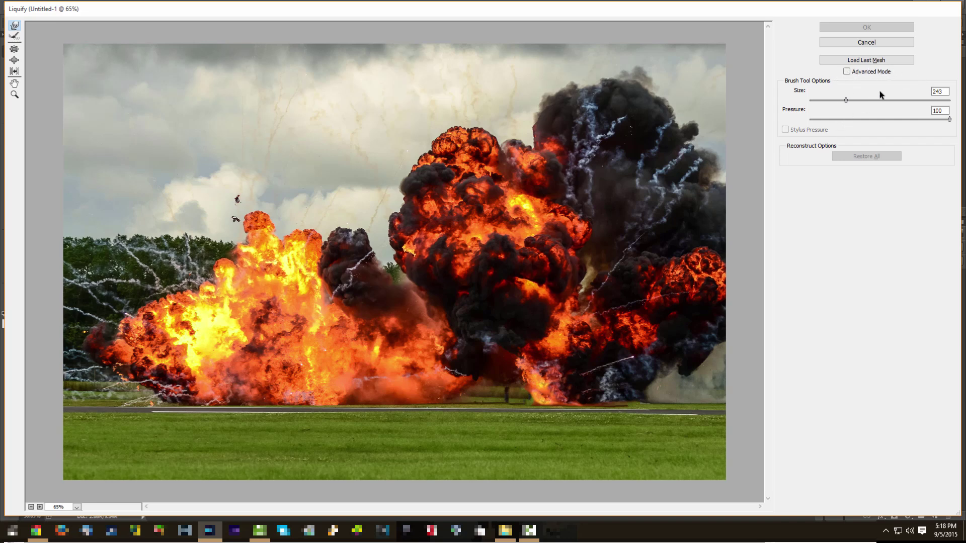
{"action": "left_click", "coordinate": [846, 72]}
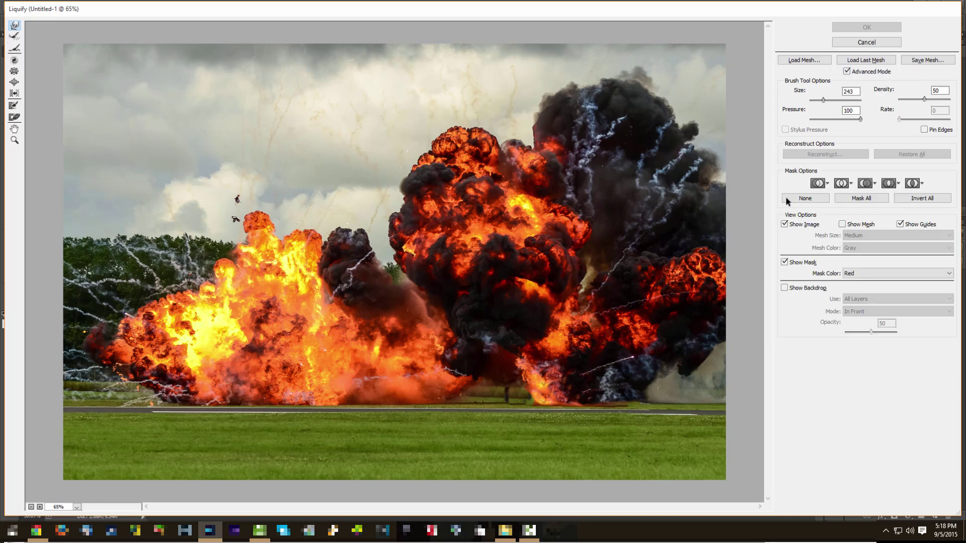
{"action": "left_click", "coordinate": [784, 288]}
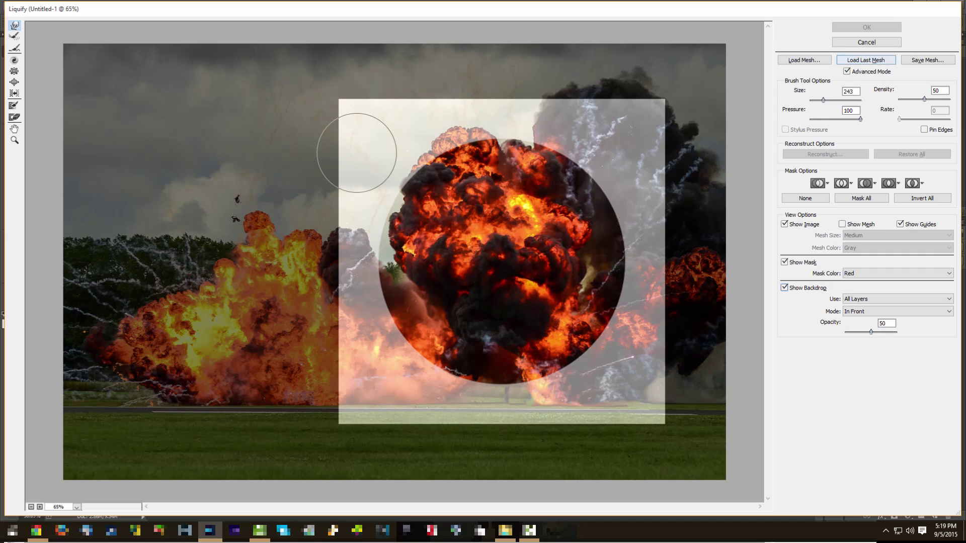
{"action": "left_click", "coordinate": [882, 45]}
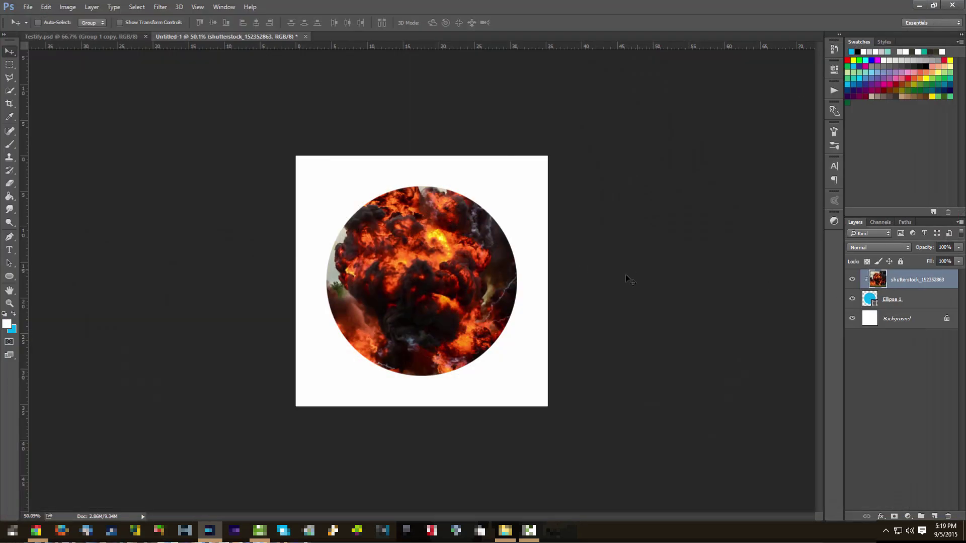
Release the explosion photo's clipping mask and copy its canvas-sized area to a new layer.
{"action": "right_click", "coordinate": [920, 280]}
{"action": "left_click", "coordinate": [837, 247]}
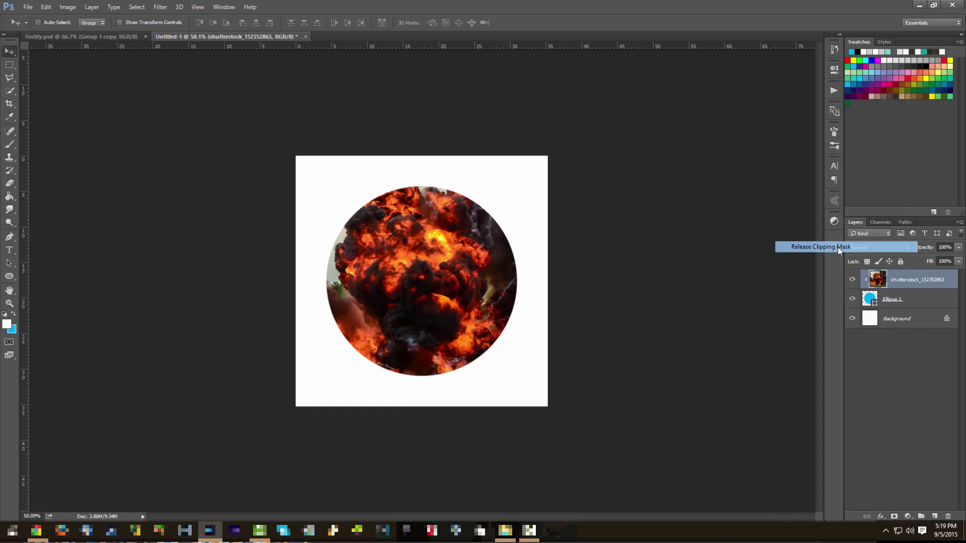
{"action": "left_click", "coordinate": [10, 64]}
{"action": "left_click_drag", "start_coordinate": [295, 155], "coordinate": [579, 424]}
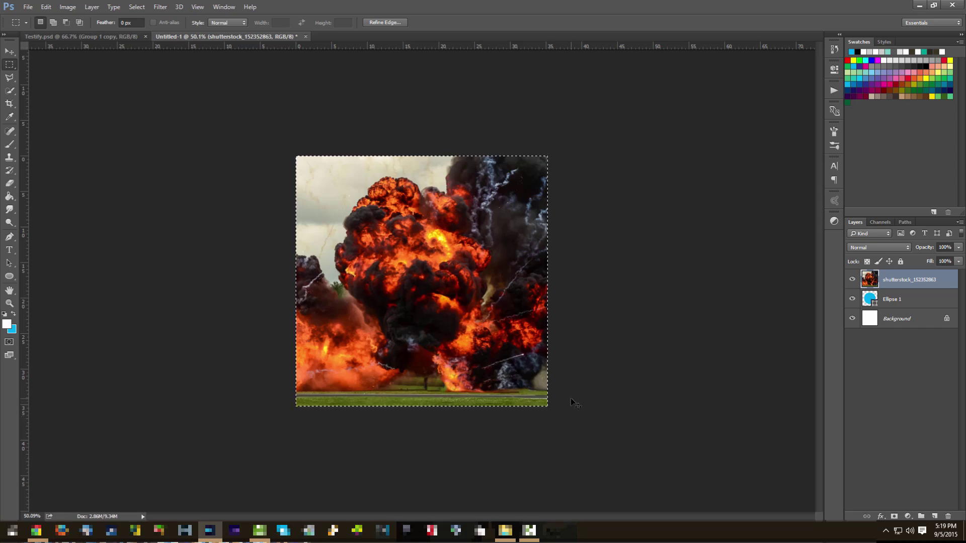
{"action": "key", "text": "ctrl+j"}
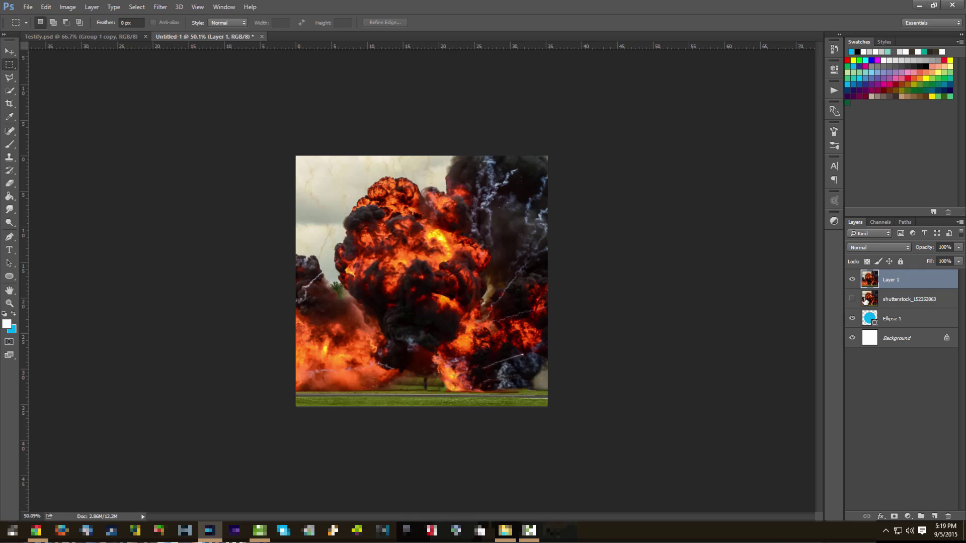
Move the cropped photo copy directly above the circle, clip it to the circle, and preview it in Liquify.
{"action": "left_click_drag", "start_coordinate": [901, 287], "coordinate": [907, 308]}
{"action": "right_click", "coordinate": [907, 308]}
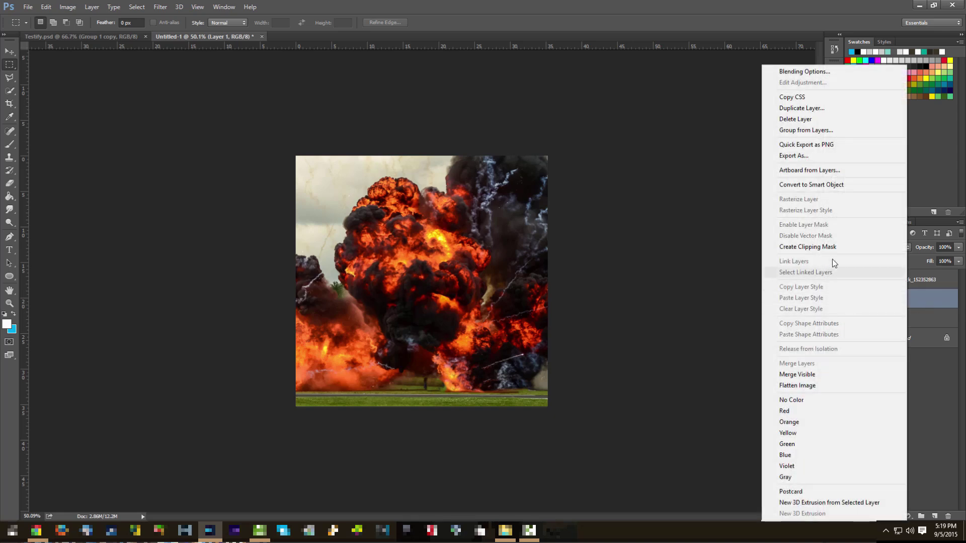
{"action": "left_click", "coordinate": [825, 246]}
{"action": "left_click", "coordinate": [160, 6]}
{"action": "left_click", "coordinate": [187, 80]}
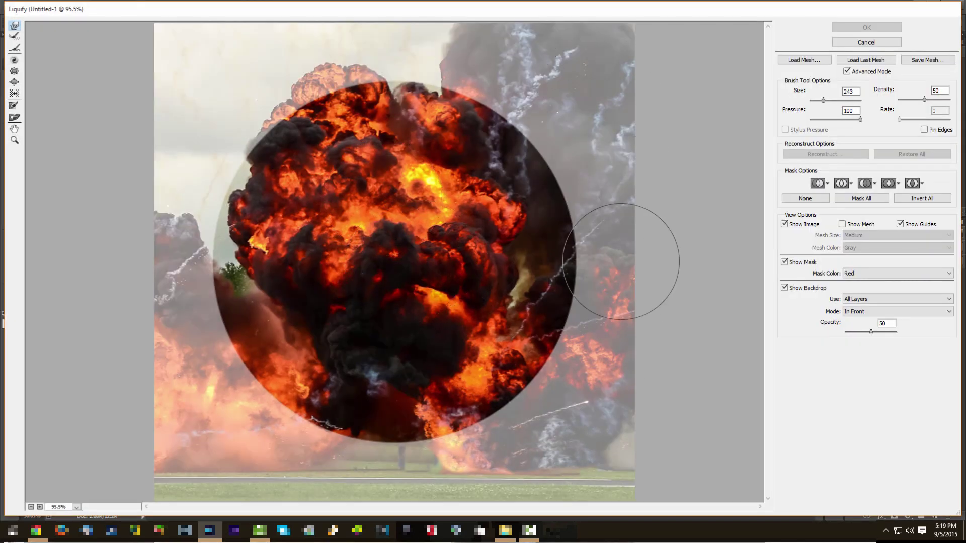
{"action": "left_click", "coordinate": [866, 45]}
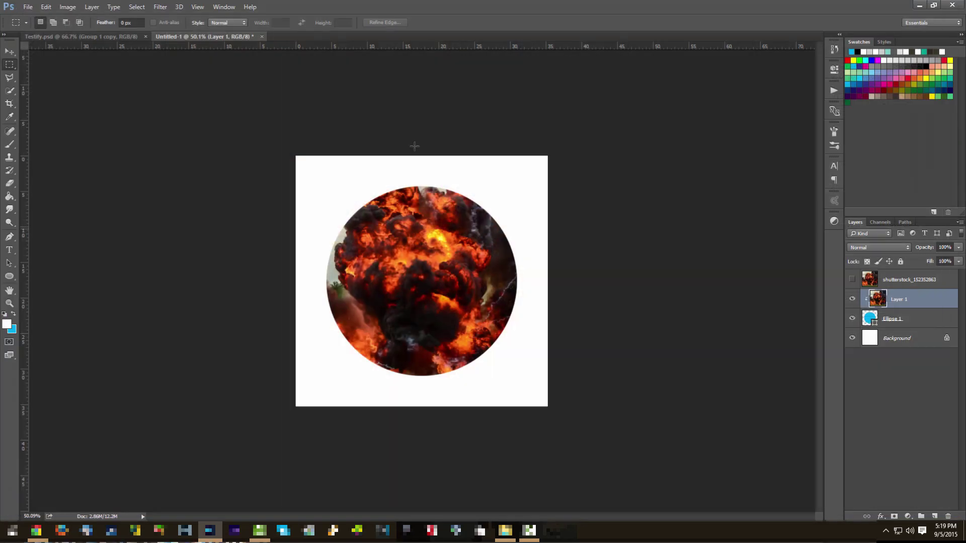
Remove the cropped photo copy, then show the original explosion photo and clip it to the circle again.
{"action": "left_click_drag", "start_coordinate": [873, 290], "coordinate": [904, 288]}
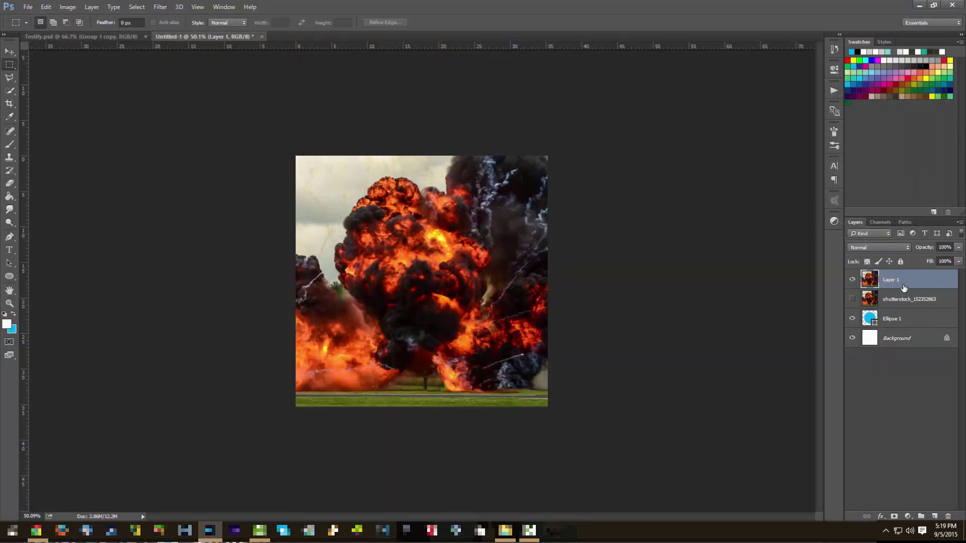
{"action": "key", "text": "Delete"}
{"action": "key", "text": "ctrl+a"}
{"action": "left_click", "coordinate": [852, 279]}
{"action": "right_click", "coordinate": [877, 276]}
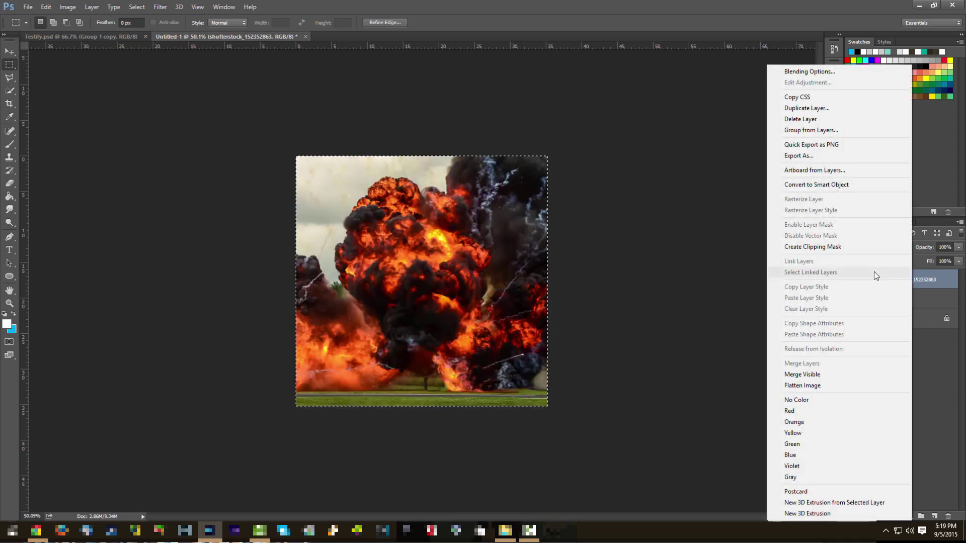
{"action": "left_click", "coordinate": [841, 249]}
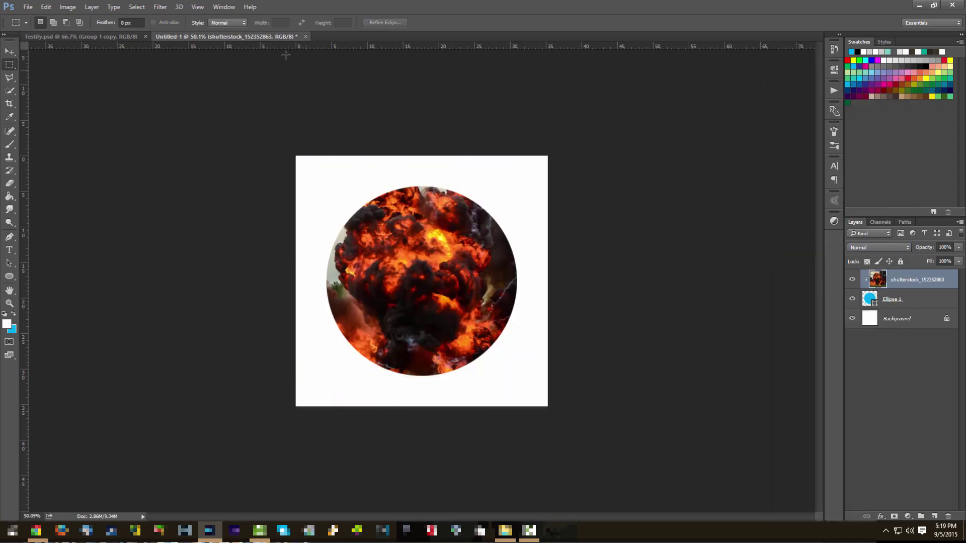
Warp the fire and smoke inside the circle into flowing swirls with Liquify's Forward Warp at brush size 243, and apply the distortion.
{"action": "left_click", "coordinate": [160, 7]}
{"action": "left_click", "coordinate": [186, 84]}
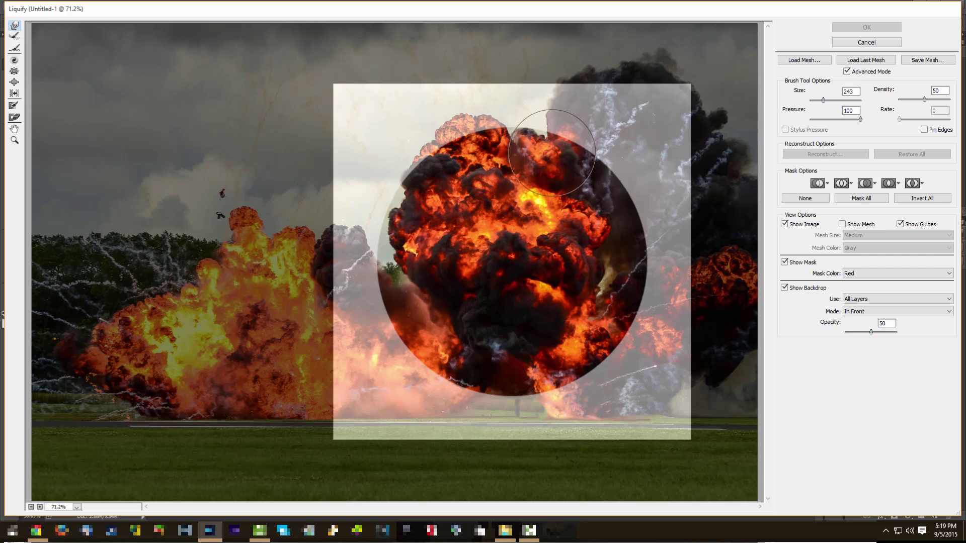
{"action": "mouse_move", "coordinate": [534, 191]}
{"action": "left_mouse_down"}
{"action": "mouse_move", "coordinate": [496, 161]}
{"action": "mouse_move", "coordinate": [482, 196]}
{"action": "mouse_move", "coordinate": [453, 219]}
{"action": "mouse_move", "coordinate": [483, 232]}
{"action": "mouse_move", "coordinate": [478, 194]}
{"action": "mouse_move", "coordinate": [455, 290]}
{"action": "mouse_move", "coordinate": [426, 239]}
{"action": "mouse_move", "coordinate": [402, 267]}
{"action": "mouse_move", "coordinate": [446, 377]}
{"action": "mouse_move", "coordinate": [377, 323]}
{"action": "mouse_move", "coordinate": [402, 282]}
{"action": "mouse_move", "coordinate": [347, 241]}
{"action": "mouse_move", "coordinate": [397, 236]}
{"action": "mouse_move", "coordinate": [371, 269]}
{"action": "mouse_move", "coordinate": [414, 262]}
{"action": "mouse_move", "coordinate": [410, 272]}
{"action": "mouse_move", "coordinate": [417, 231]}
{"action": "mouse_move", "coordinate": [409, 256]}
{"action": "mouse_move", "coordinate": [433, 222]}
{"action": "mouse_move", "coordinate": [521, 354]}
{"action": "mouse_move", "coordinate": [480, 370]}
{"action": "mouse_move", "coordinate": [418, 356]}
{"action": "mouse_move", "coordinate": [463, 324]}
{"action": "mouse_move", "coordinate": [446, 312]}
{"action": "mouse_move", "coordinate": [424, 319]}
{"action": "mouse_move", "coordinate": [438, 327]}
{"action": "left_mouse_up"}
{"action": "mouse_move", "coordinate": [592, 352]}
{"action": "left_mouse_down"}
{"action": "mouse_move", "coordinate": [544, 321]}
{"action": "mouse_move", "coordinate": [610, 328]}
{"action": "mouse_move", "coordinate": [613, 280]}
{"action": "mouse_move", "coordinate": [547, 296]}
{"action": "mouse_move", "coordinate": [546, 306]}
{"action": "mouse_move", "coordinate": [549, 265]}
{"action": "mouse_move", "coordinate": [636, 186]}
{"action": "mouse_move", "coordinate": [611, 210]}
{"action": "mouse_move", "coordinate": [592, 198]}
{"action": "mouse_move", "coordinate": [608, 177]}
{"action": "mouse_move", "coordinate": [552, 161]}
{"action": "mouse_move", "coordinate": [543, 142]}
{"action": "mouse_move", "coordinate": [570, 150]}
{"action": "mouse_move", "coordinate": [528, 151]}
{"action": "mouse_move", "coordinate": [554, 165]}
{"action": "mouse_move", "coordinate": [542, 177]}
{"action": "mouse_move", "coordinate": [511, 311]}
{"action": "mouse_move", "coordinate": [553, 286]}
{"action": "mouse_move", "coordinate": [524, 301]}
{"action": "mouse_move", "coordinate": [464, 289]}
{"action": "mouse_move", "coordinate": [484, 296]}
{"action": "mouse_move", "coordinate": [425, 253]}
{"action": "mouse_move", "coordinate": [417, 266]}
{"action": "mouse_move", "coordinate": [558, 277]}
{"action": "mouse_move", "coordinate": [524, 261]}
{"action": "mouse_move", "coordinate": [507, 270]}
{"action": "mouse_move", "coordinate": [511, 326]}
{"action": "mouse_move", "coordinate": [569, 369]}
{"action": "mouse_move", "coordinate": [553, 348]}
{"action": "mouse_move", "coordinate": [625, 290]}
{"action": "mouse_move", "coordinate": [613, 268]}
{"action": "mouse_move", "coordinate": [623, 256]}
{"action": "mouse_move", "coordinate": [600, 247]}
{"action": "mouse_move", "coordinate": [596, 235]}
{"action": "mouse_move", "coordinate": [576, 238]}
{"action": "mouse_move", "coordinate": [570, 262]}
{"action": "mouse_move", "coordinate": [594, 248]}
{"action": "mouse_move", "coordinate": [584, 211]}
{"action": "left_mouse_up"}
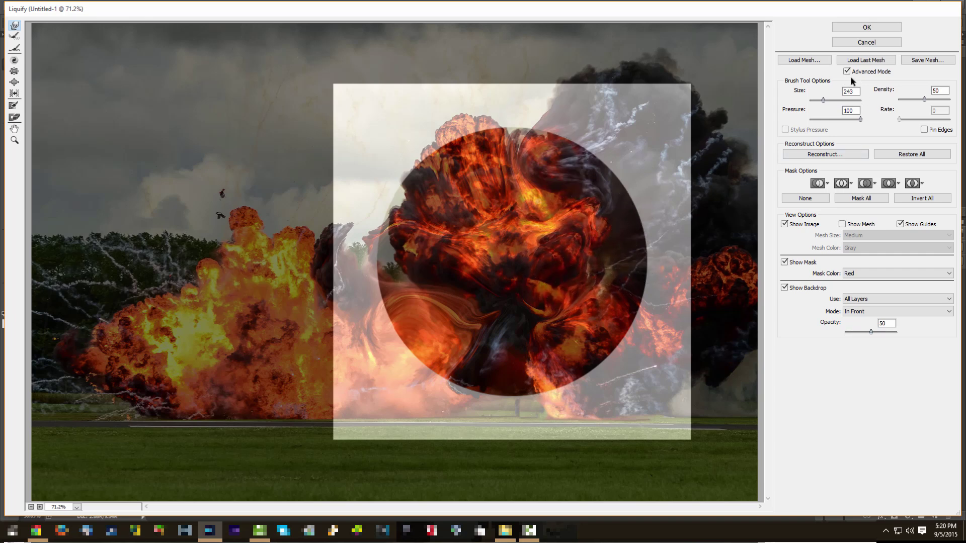
{"action": "left_click", "coordinate": [785, 288]}
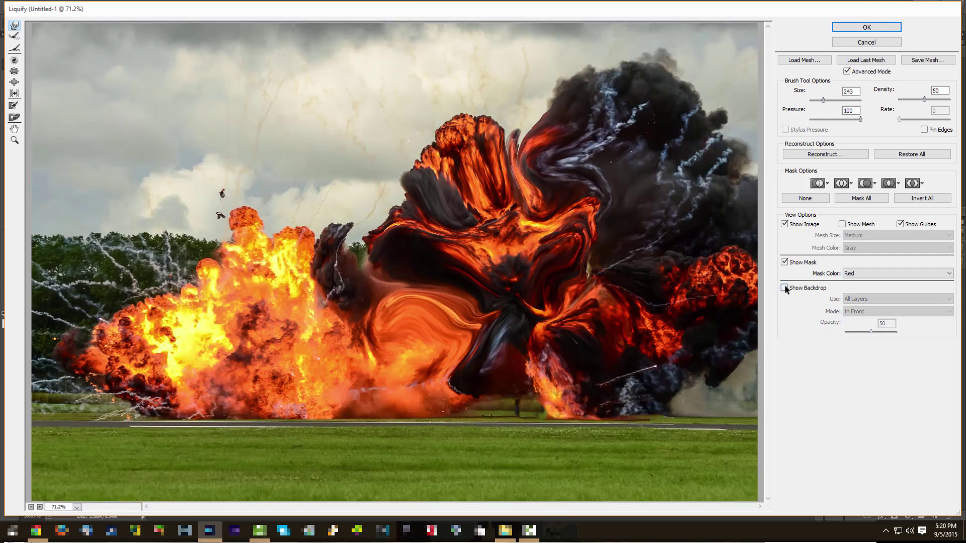
{"action": "left_click", "coordinate": [784, 288]}
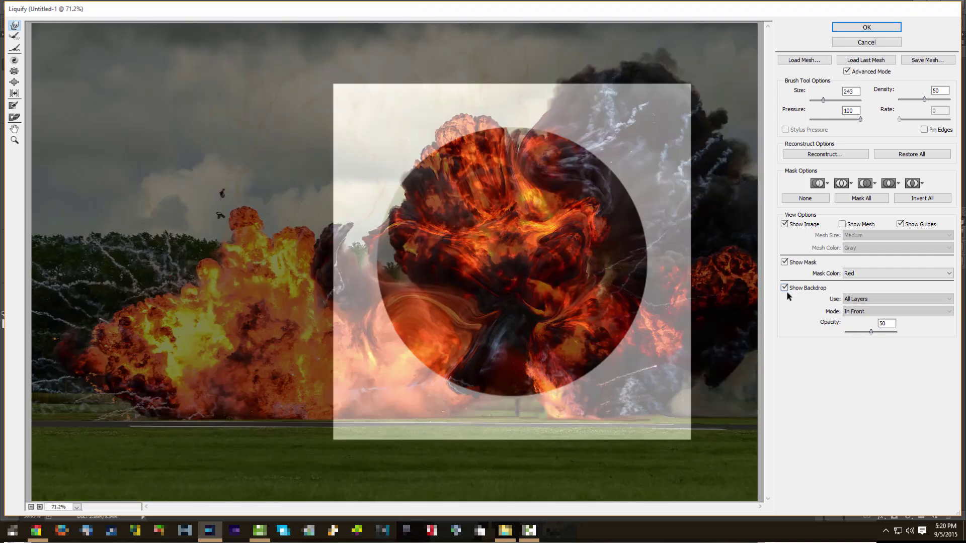
{"action": "mouse_move", "coordinate": [472, 221]}
{"action": "left_mouse_down"}
{"action": "mouse_move", "coordinate": [530, 239]}
{"action": "mouse_move", "coordinate": [529, 227]}
{"action": "mouse_move", "coordinate": [465, 213]}
{"action": "mouse_move", "coordinate": [472, 223]}
{"action": "mouse_move", "coordinate": [526, 203]}
{"action": "mouse_move", "coordinate": [474, 207]}
{"action": "mouse_move", "coordinate": [490, 199]}
{"action": "mouse_move", "coordinate": [453, 160]}
{"action": "mouse_move", "coordinate": [527, 192]}
{"action": "mouse_move", "coordinate": [518, 159]}
{"action": "left_mouse_up"}
{"action": "mouse_move", "coordinate": [455, 186]}
{"action": "left_mouse_down"}
{"action": "mouse_move", "coordinate": [445, 151]}
{"action": "mouse_move", "coordinate": [503, 126]}
{"action": "mouse_move", "coordinate": [526, 136]}
{"action": "left_mouse_up"}
{"action": "left_click", "coordinate": [866, 30]}
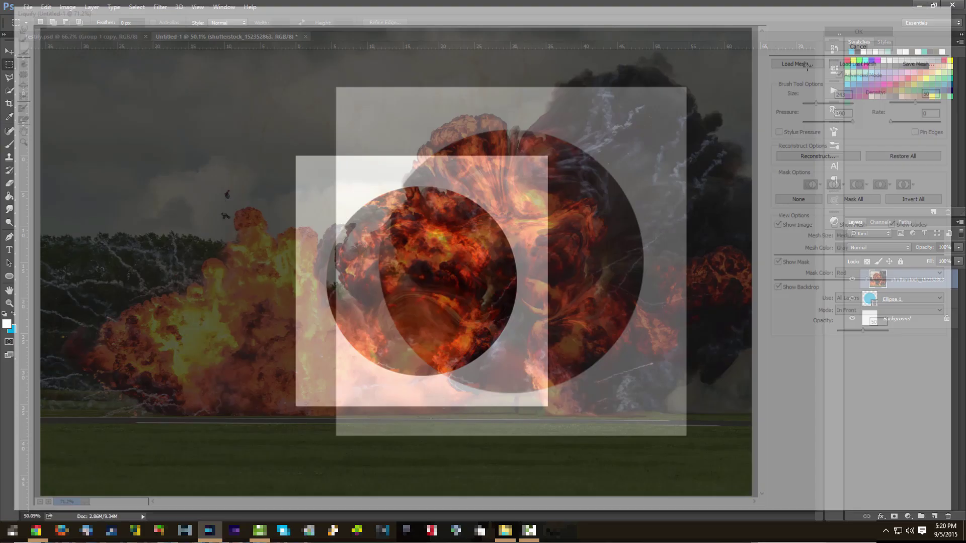
Group the explosion photo and circle layers as "Elipse Shape" and convert the group to a smart object.
{"action": "scroll", "coordinate": [458, 279], "scroll_direction": "up", "scroll_amount": 4}
{"action": "scroll", "coordinate": [469, 279], "scroll_direction": "down", "scroll_amount": 3}
{"action": "scroll", "coordinate": [418, 280], "scroll_direction": "down", "scroll_amount": 1}
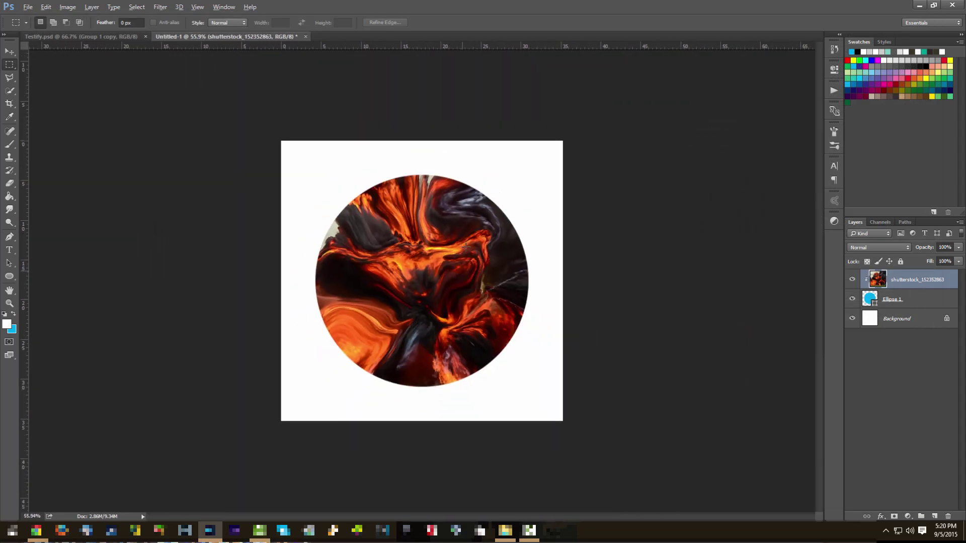
{"action": "scroll", "coordinate": [468, 188], "scroll_direction": "up", "scroll_amount": 2}
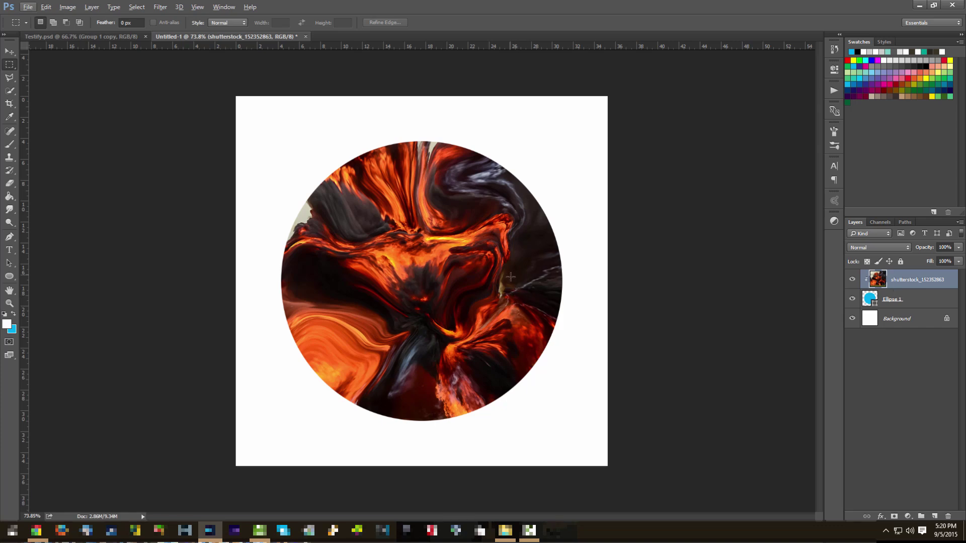
{"action": "left_click", "coordinate": [922, 302], "text": "shift"}
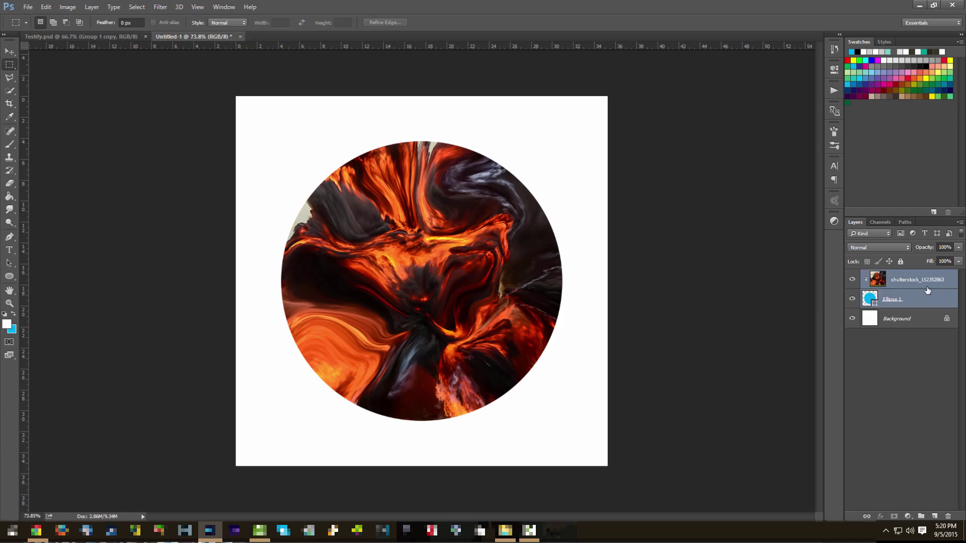
{"action": "key", "text": "ctrl+g"}
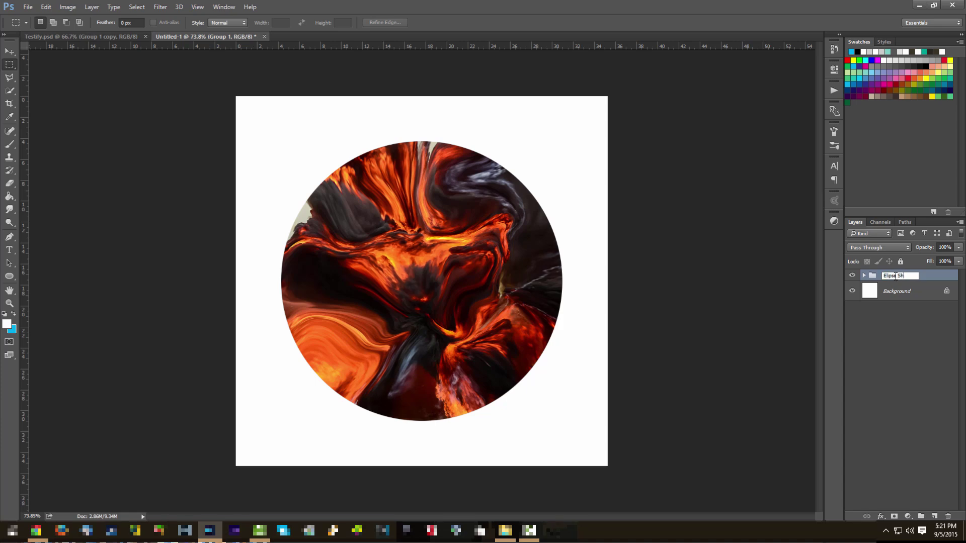
{"action": "key", "text": "Return"}
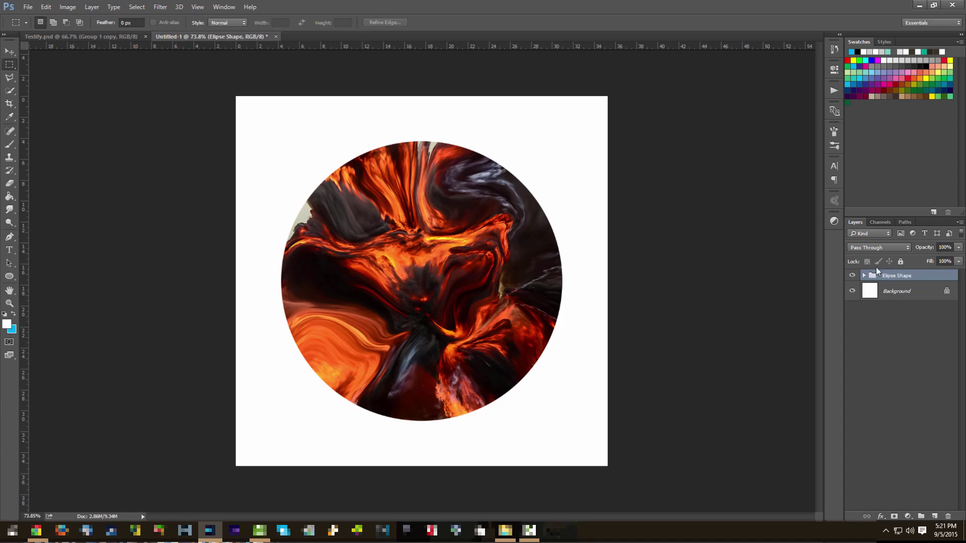
{"action": "right_click", "coordinate": [934, 276]}
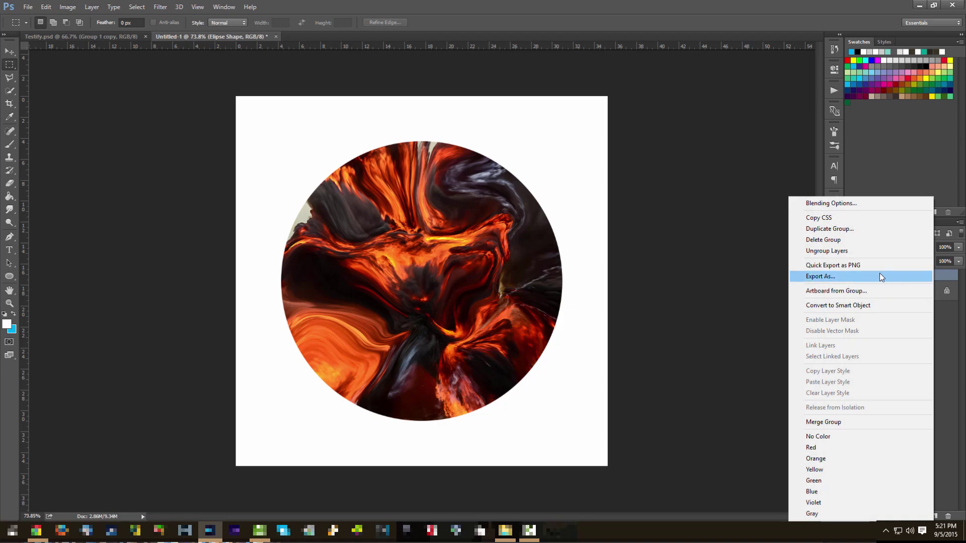
{"action": "left_click", "coordinate": [871, 305]}
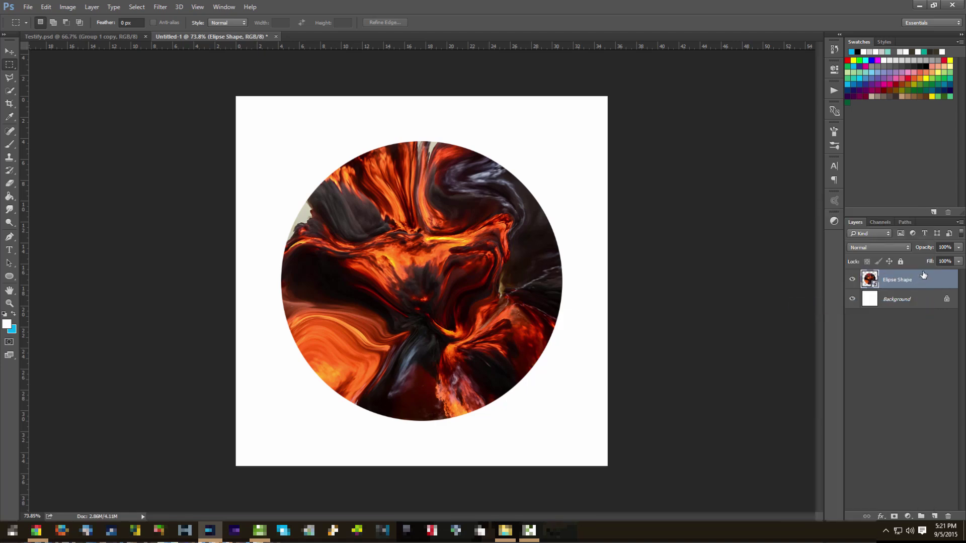
Duplicate the Elipse Shape smart object with the original hidden, and rasterize the copy.
{"action": "left_click_drag", "start_coordinate": [909, 282], "coordinate": [948, 472]}
{"action": "left_click_drag", "start_coordinate": [926, 330], "coordinate": [934, 517]}
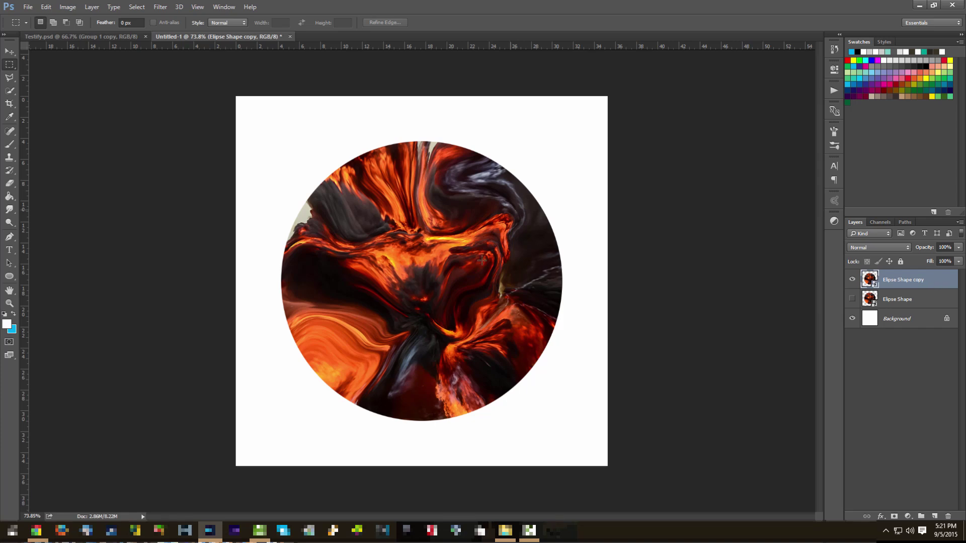
{"action": "right_click", "coordinate": [940, 280]}
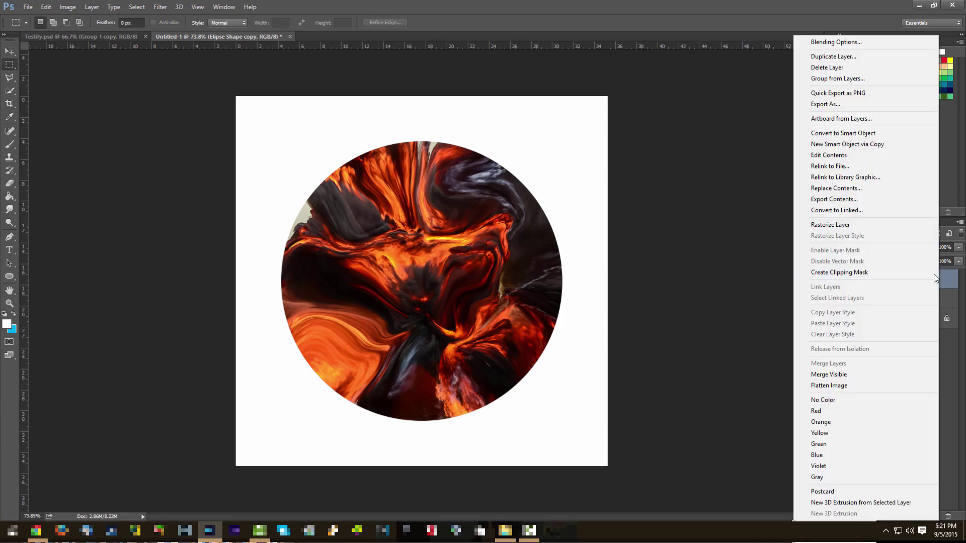
{"action": "left_click", "coordinate": [866, 230]}
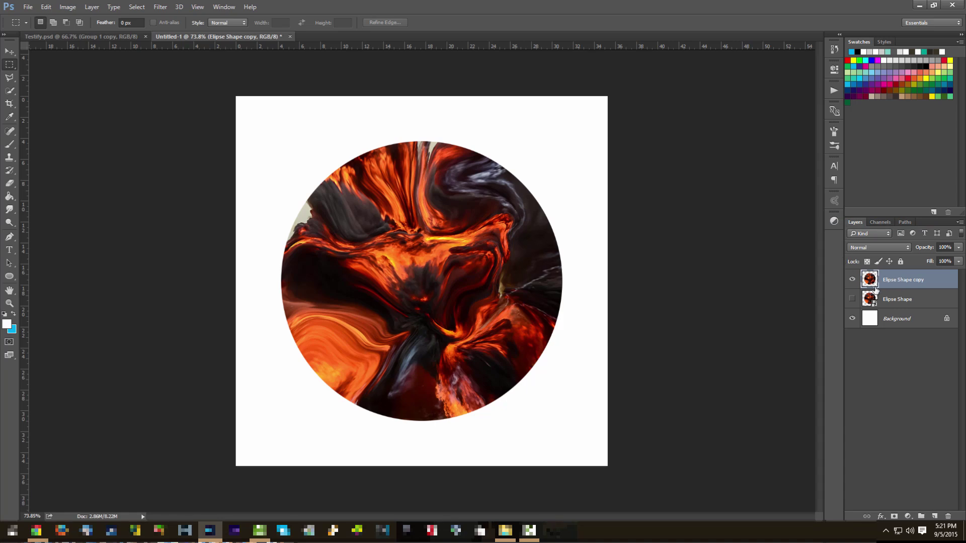
Select the circle copy's left part along a diagonal with the Polygonal Lasso and cut it onto its own layer.
{"action": "left_click", "coordinate": [902, 299]}
{"action": "left_click", "coordinate": [914, 282]}
{"action": "left_click", "coordinate": [10, 81]}
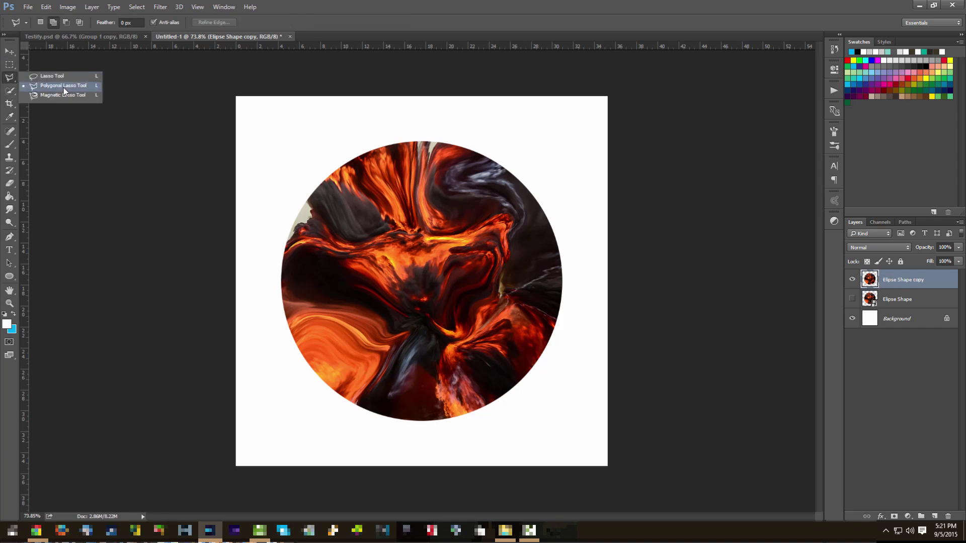
{"action": "left_click", "coordinate": [64, 87]}
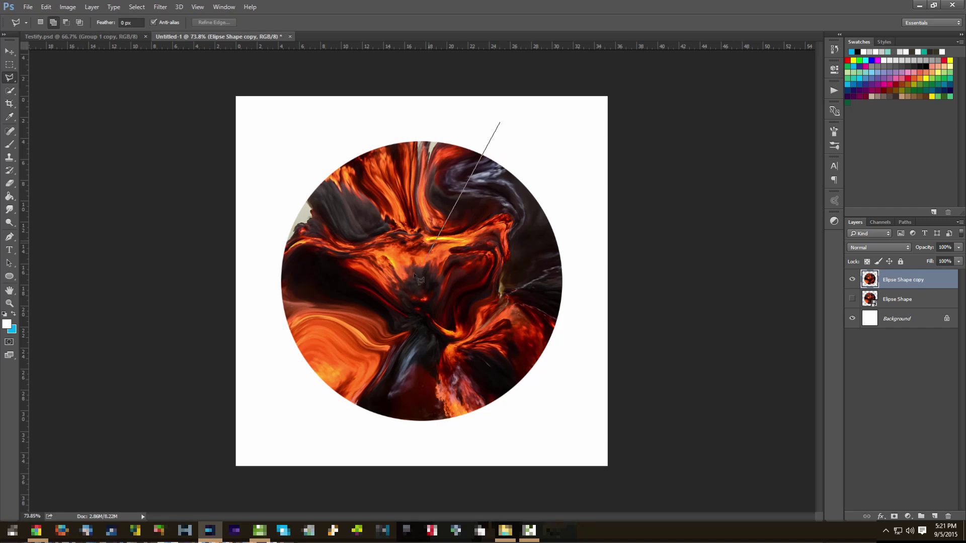
{"action": "left_click", "coordinate": [344, 433]}
{"action": "left_click", "coordinate": [214, 278]}
{"action": "left_click", "coordinate": [268, 131]}
{"action": "left_click", "coordinate": [438, 84]}
{"action": "left_click", "coordinate": [500, 124]}
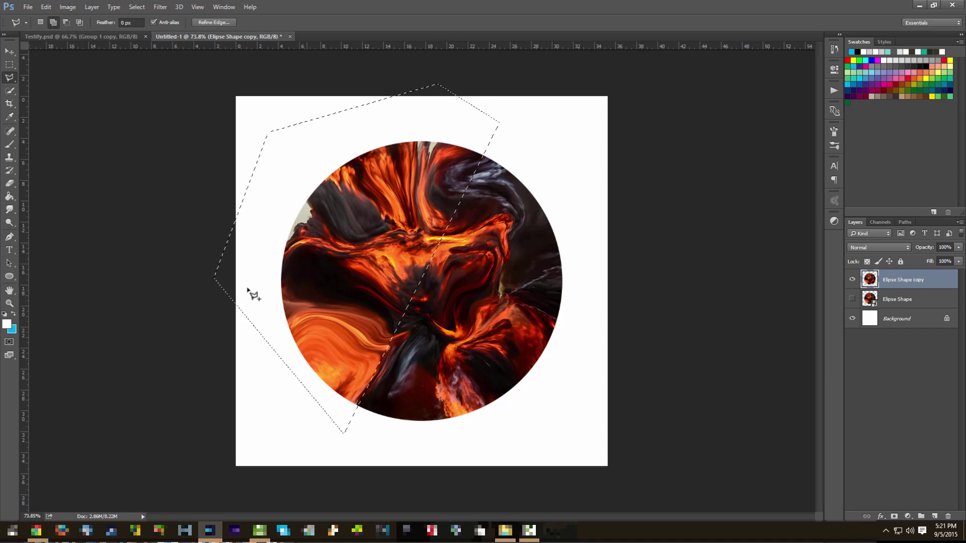
{"action": "right_click", "coordinate": [402, 182]}
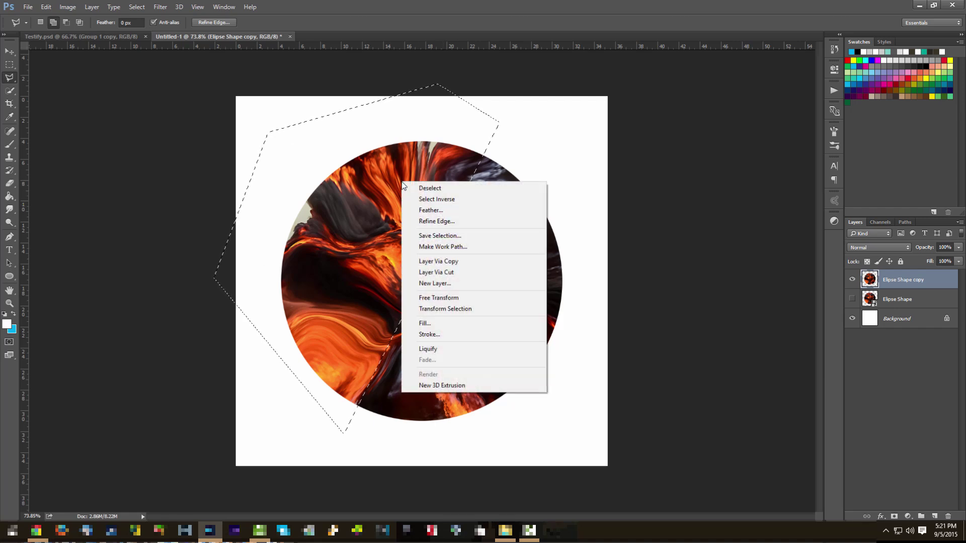
{"action": "left_click", "coordinate": [467, 273]}
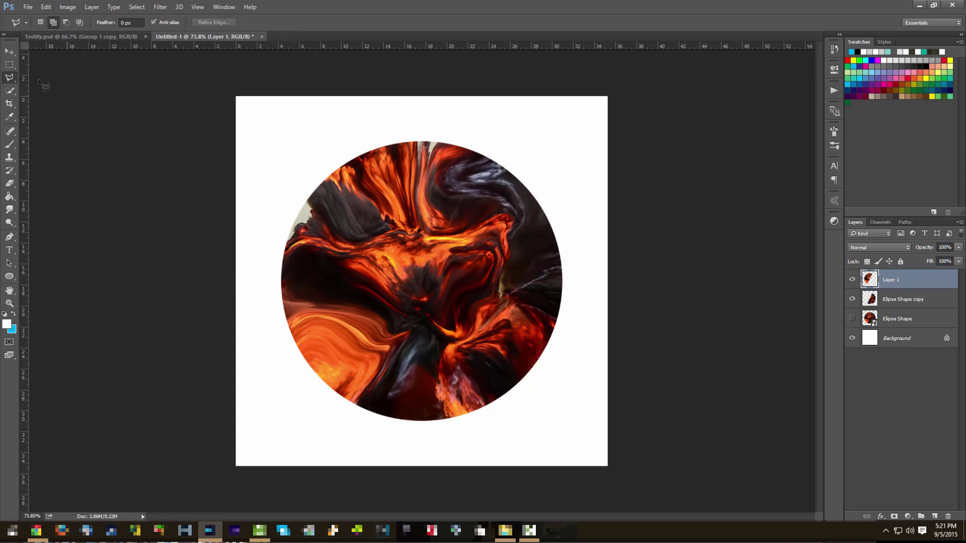
Move the cut left piece slightly upward, then name its layer 1 and the remaining right piece's layer 2.
{"action": "left_click", "coordinate": [9, 51]}
{"action": "left_click_drag", "start_coordinate": [428, 263], "coordinate": [425, 241]}
{"action": "double_click", "coordinate": [891, 282]}
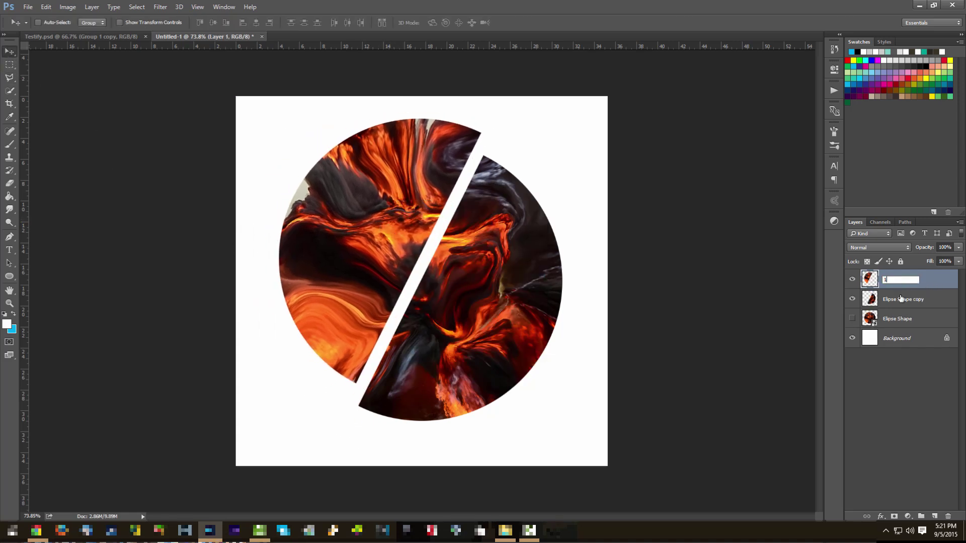
{"action": "type", "text": "1"}
{"action": "key", "text": "Tab"}
{"action": "type", "text": "2"}
{"action": "key", "text": "Return"}
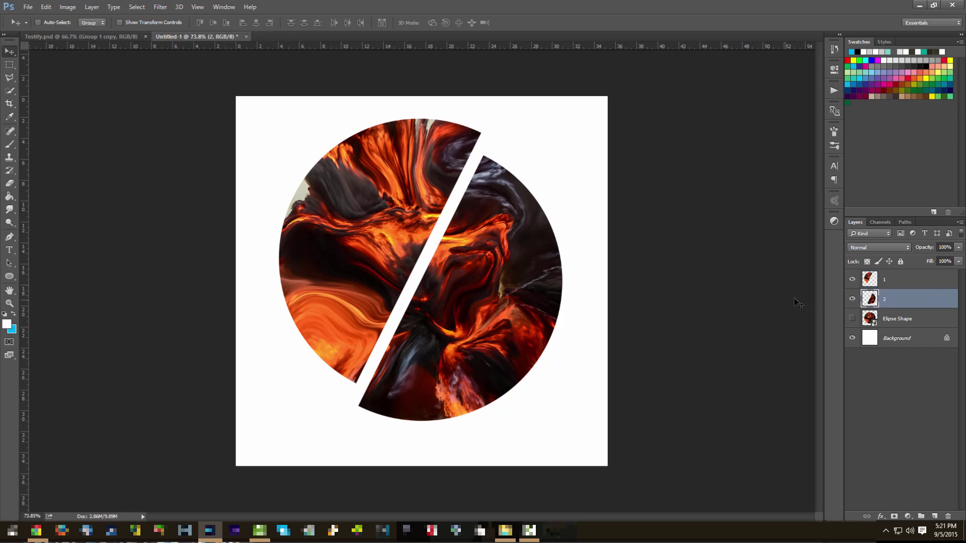
Join pieces 1 and 2 along the diagonal cut, with piece 1 offset up-right and piece 2 offset down-left, and select both layers.
{"action": "left_click", "coordinate": [898, 281]}
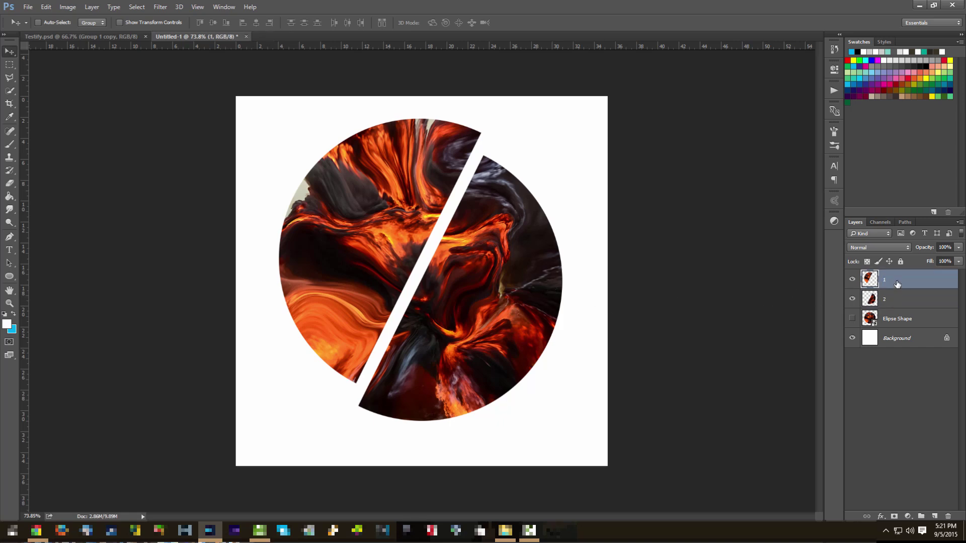
{"action": "left_click_drag", "start_coordinate": [488, 256], "coordinate": [505, 251]}
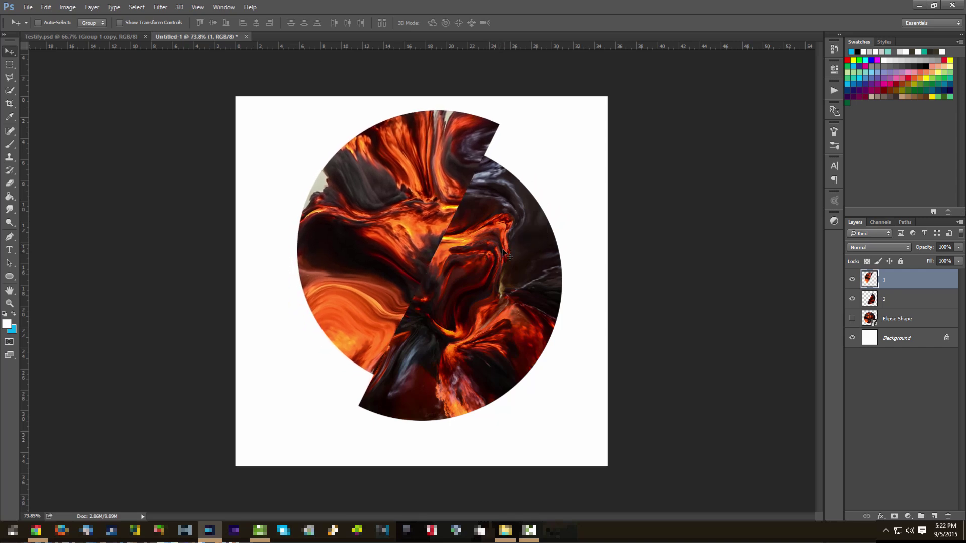
{"action": "left_click", "coordinate": [906, 297]}
{"action": "left_click_drag", "start_coordinate": [533, 306], "coordinate": [514, 309]}
{"action": "left_click", "coordinate": [909, 284], "text": "ctrl"}
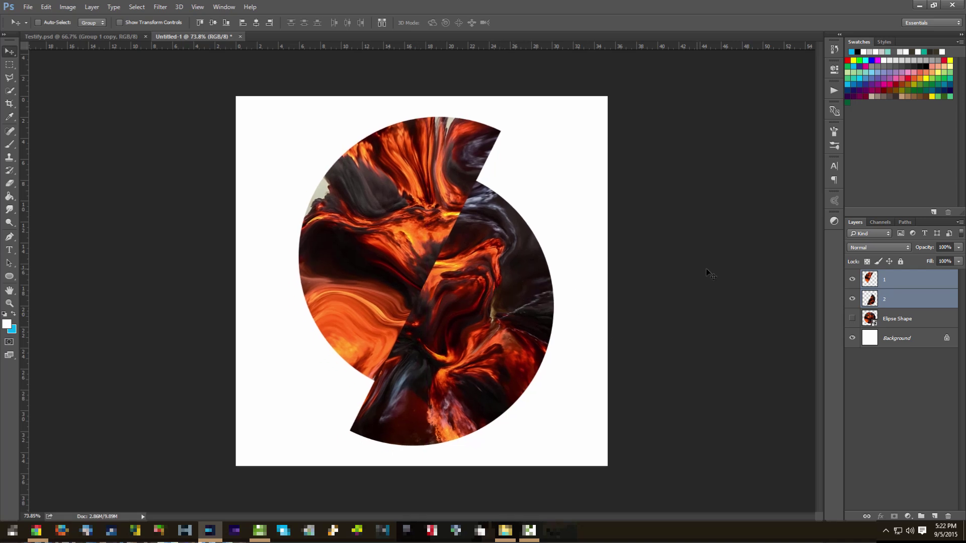
Duplicate layer 1, place the copy beneath layer 2, and shift it down-left to complete piece 2's circle.
{"action": "left_click", "coordinate": [924, 301]}
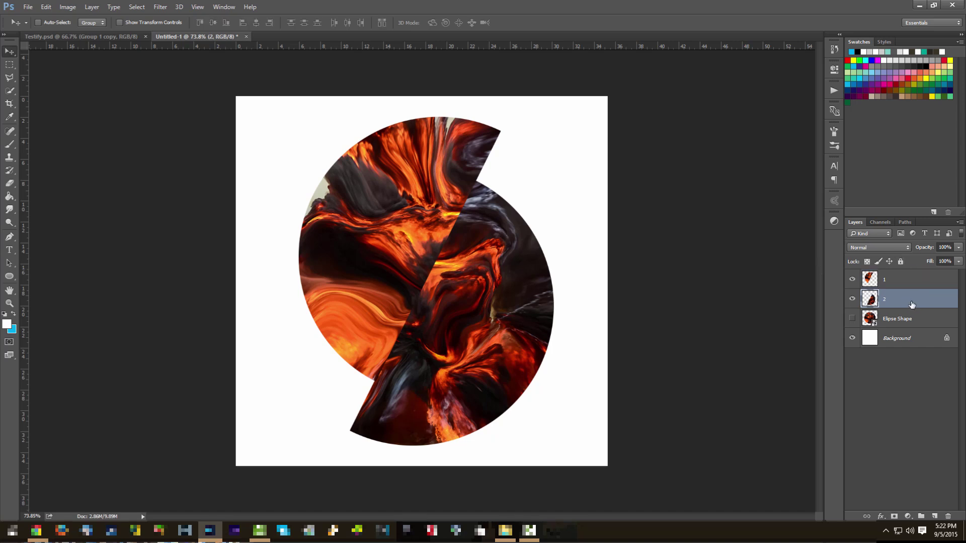
{"action": "left_click_drag", "start_coordinate": [917, 286], "coordinate": [934, 516]}
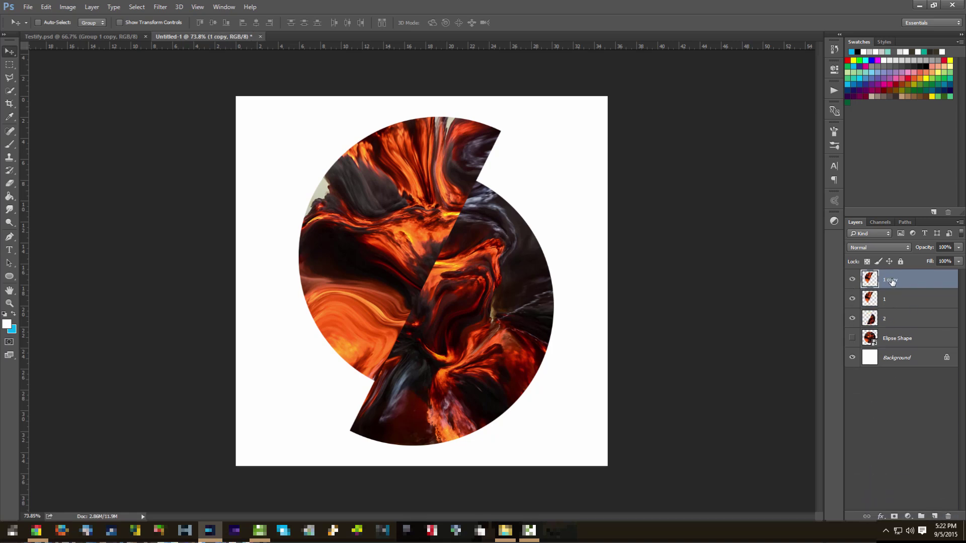
{"action": "left_click_drag", "start_coordinate": [914, 284], "coordinate": [912, 320]}
{"action": "left_click_drag", "start_coordinate": [474, 242], "coordinate": [455, 300]}
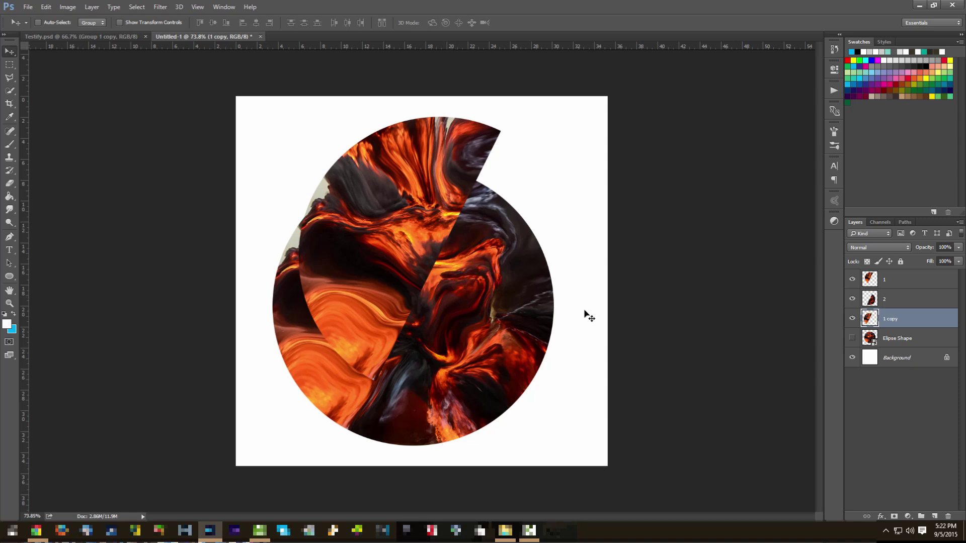
Duplicate layer 2, place the copy beneath the copy of layer 1, and shift it up-right to complete piece 1's circle.
{"action": "left_click", "coordinate": [911, 301]}
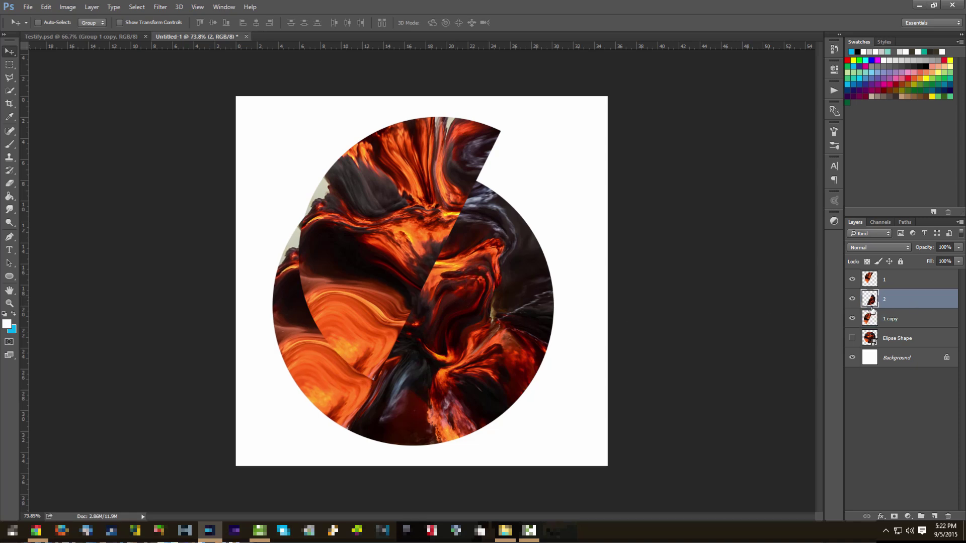
{"action": "left_click_drag", "start_coordinate": [900, 304], "coordinate": [934, 517]}
{"action": "left_click_drag", "start_coordinate": [894, 300], "coordinate": [899, 340]}
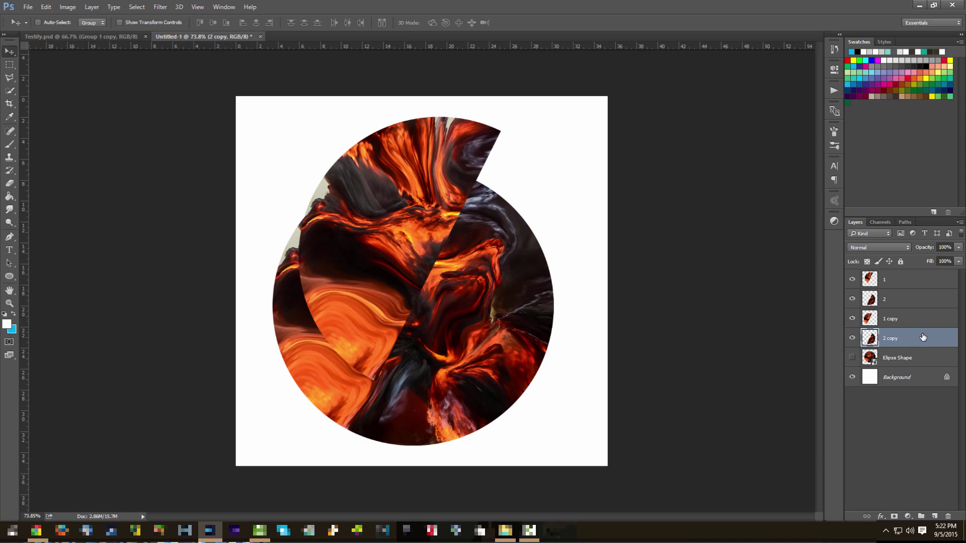
{"action": "left_click_drag", "start_coordinate": [489, 351], "coordinate": [513, 305]}
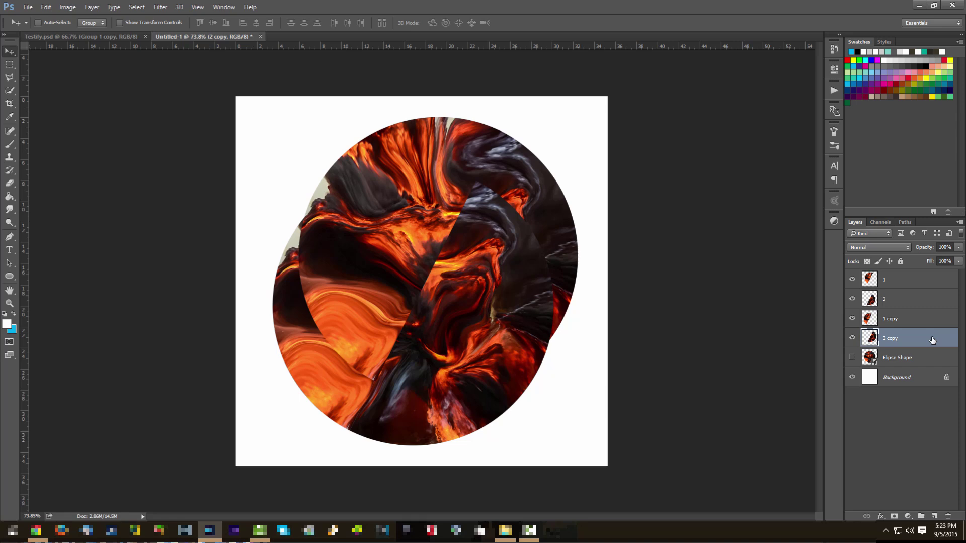
{"action": "key", "text": "ctrl+u"}
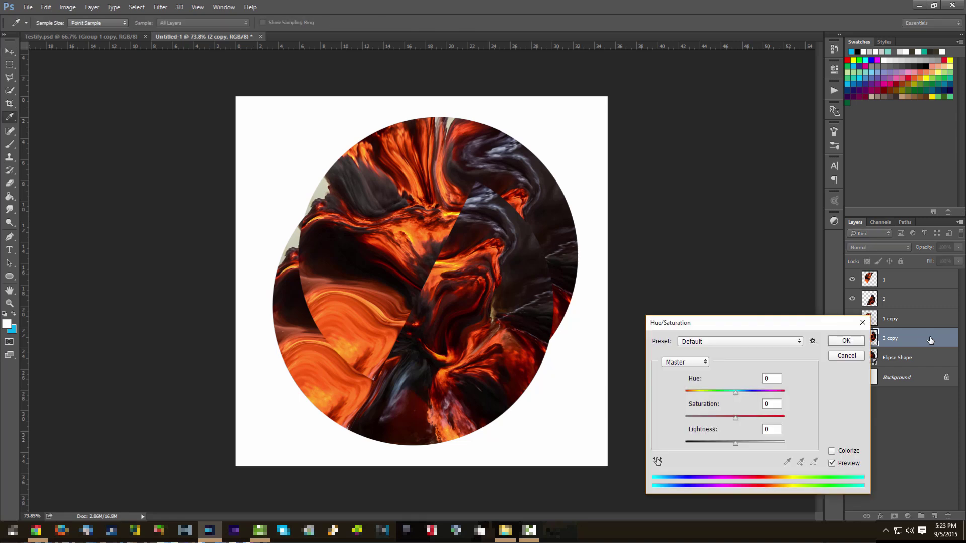
{"action": "left_click", "coordinate": [846, 355]}
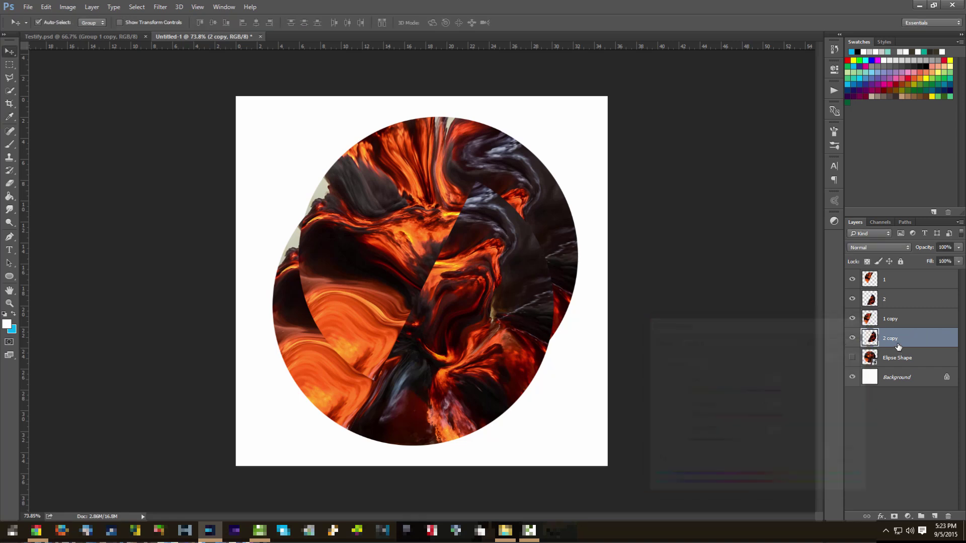
{"action": "left_click", "coordinate": [853, 338]}
{"action": "left_click", "coordinate": [853, 338]}
{"action": "key", "text": "ctrl+u"}
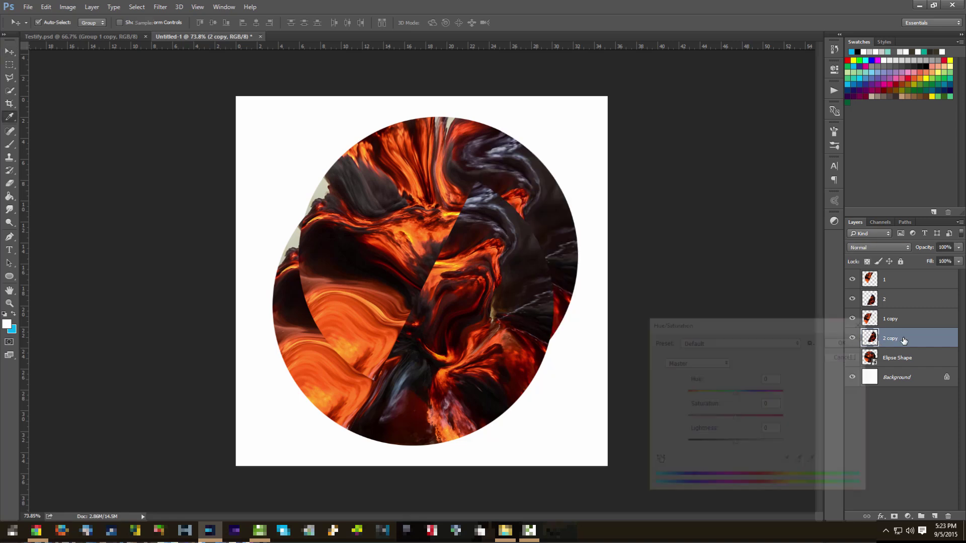
{"action": "left_click_drag", "start_coordinate": [739, 324], "coordinate": [737, 248]}
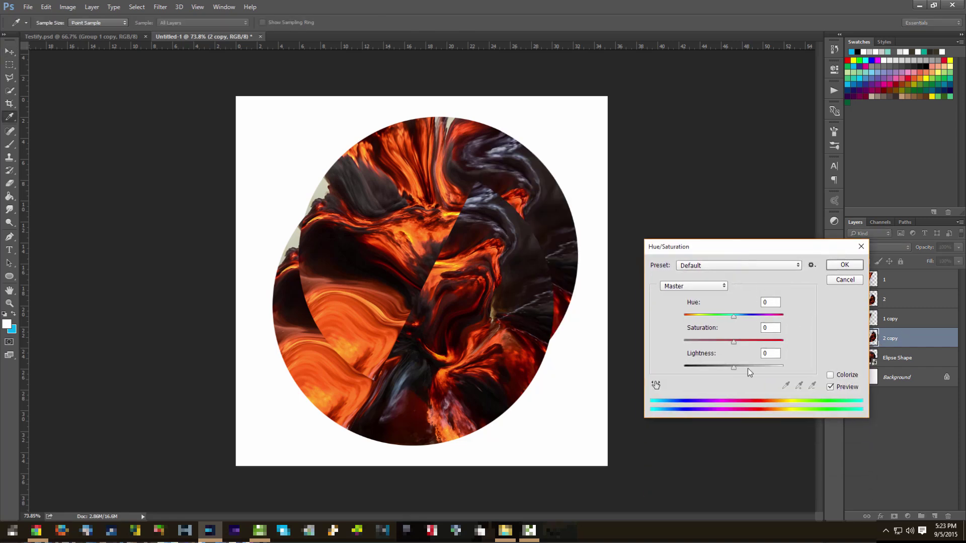
{"action": "left_click_drag", "start_coordinate": [734, 341], "coordinate": [667, 342]}
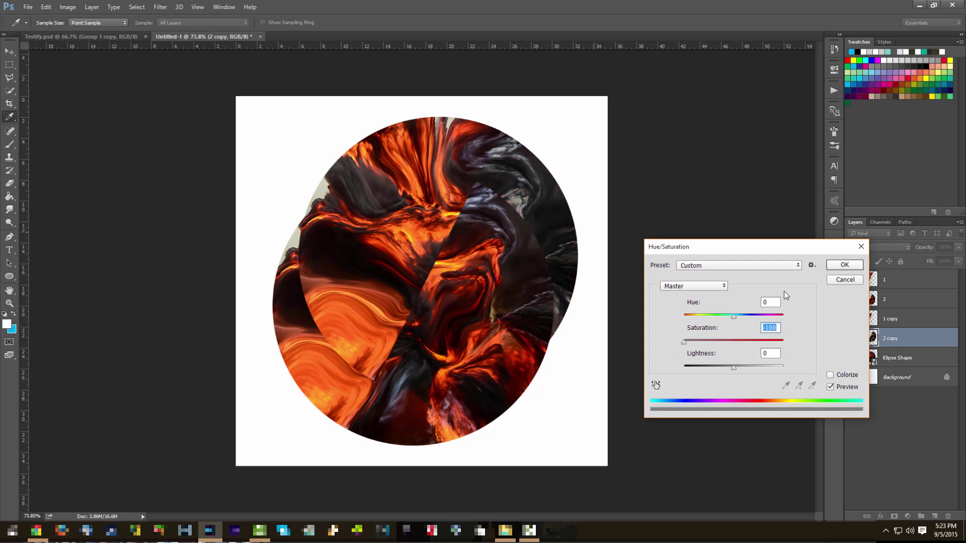
{"action": "left_click", "coordinate": [845, 280]}
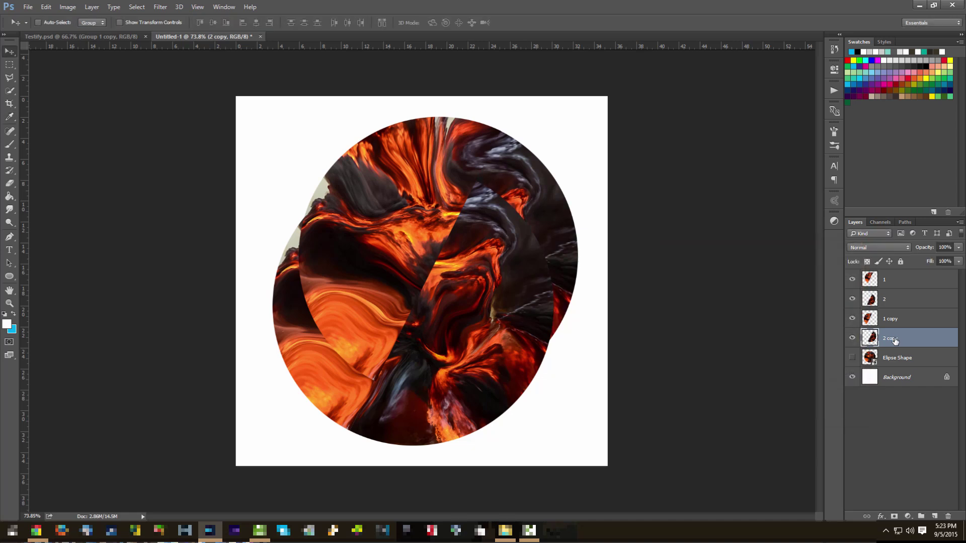
Add a Gradient Map adjustment clipped to the 2 copy layer and set its gradient to black to white.
{"action": "left_click", "coordinate": [908, 516]}
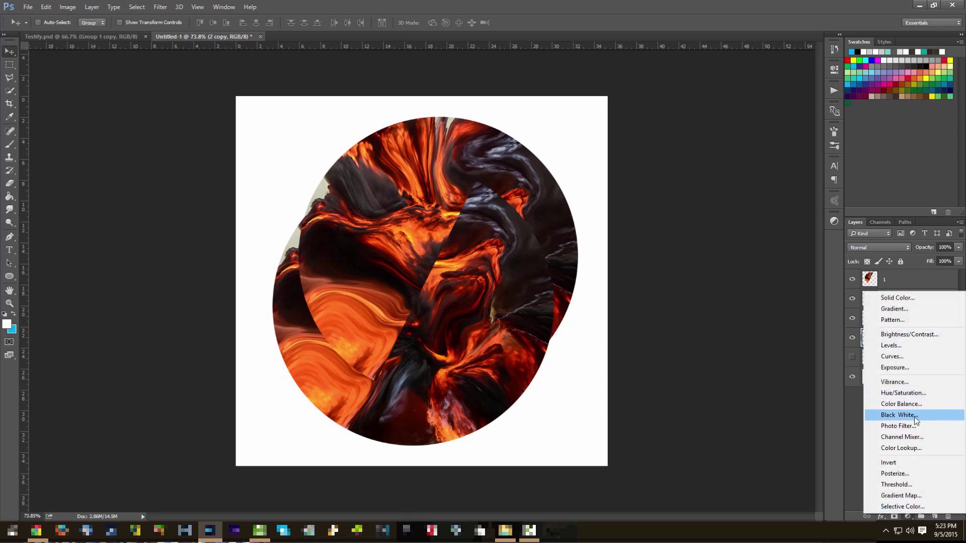
{"action": "left_click", "coordinate": [922, 495]}
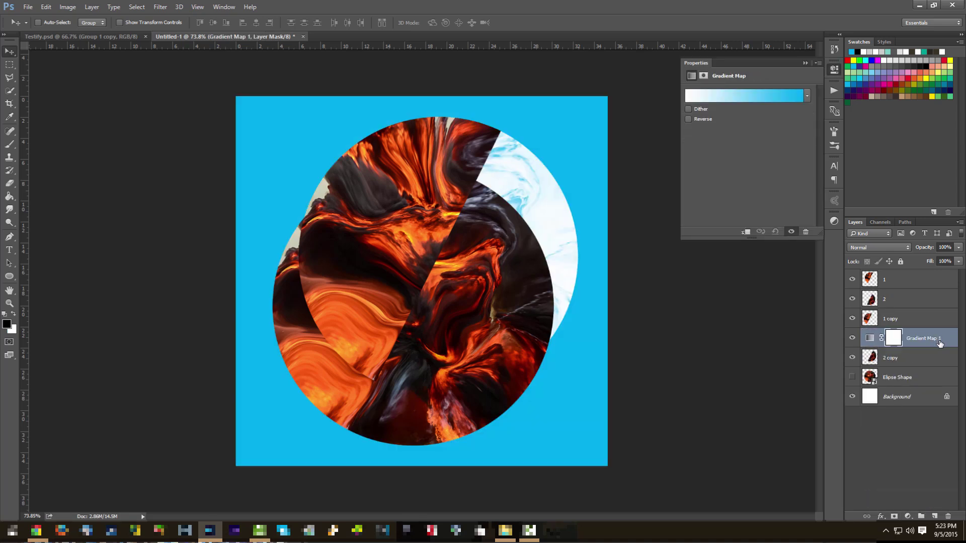
{"action": "right_click", "coordinate": [939, 343]}
{"action": "left_click", "coordinate": [848, 249]}
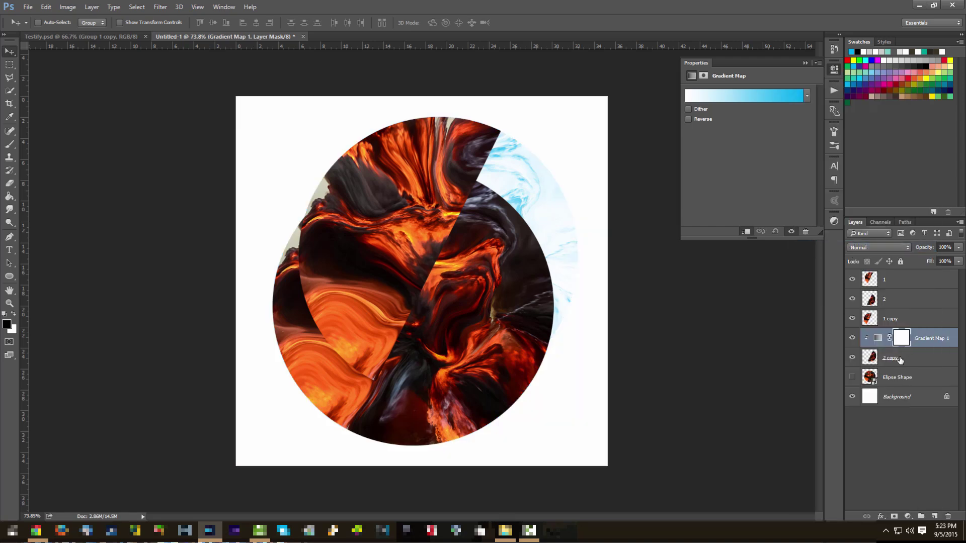
{"action": "left_click", "coordinate": [736, 95]}
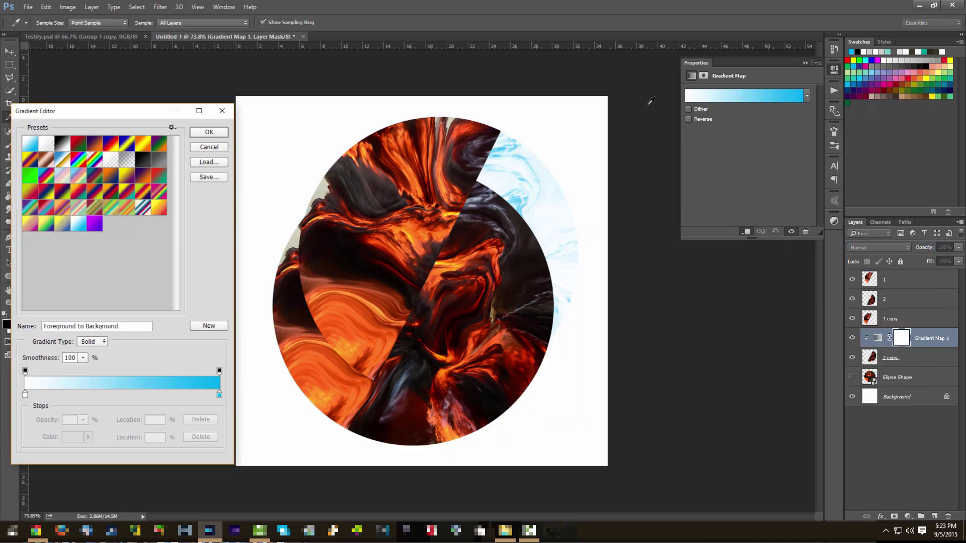
{"action": "left_click", "coordinate": [62, 144]}
{"action": "left_click", "coordinate": [208, 132]}
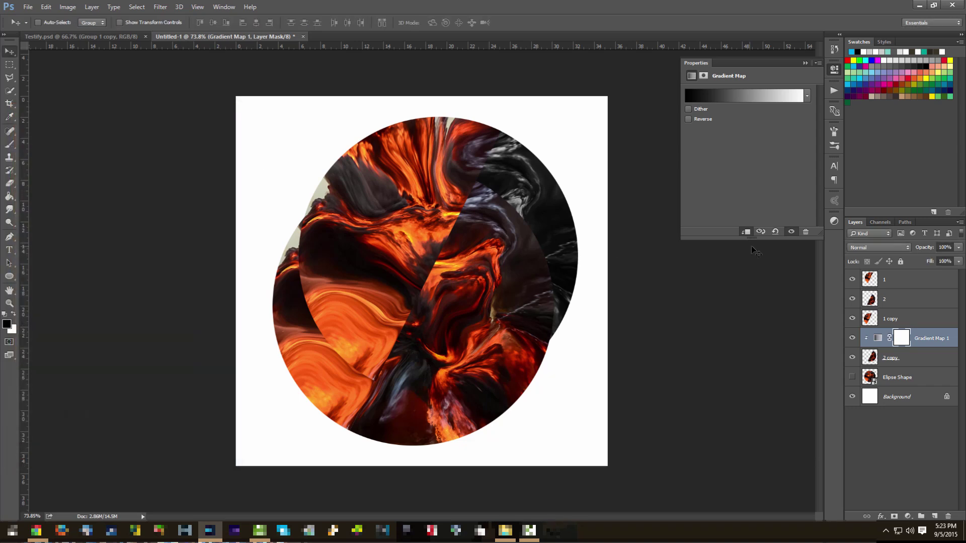
Duplicate the black-to-white Gradient Map, place it above the 1 copy layer, and clip it to that layer.
{"action": "left_click_drag", "start_coordinate": [930, 343], "coordinate": [934, 516]}
{"action": "left_click_drag", "start_coordinate": [920, 340], "coordinate": [917, 310]}
{"action": "right_click", "coordinate": [926, 319]}
{"action": "left_click", "coordinate": [859, 267]}
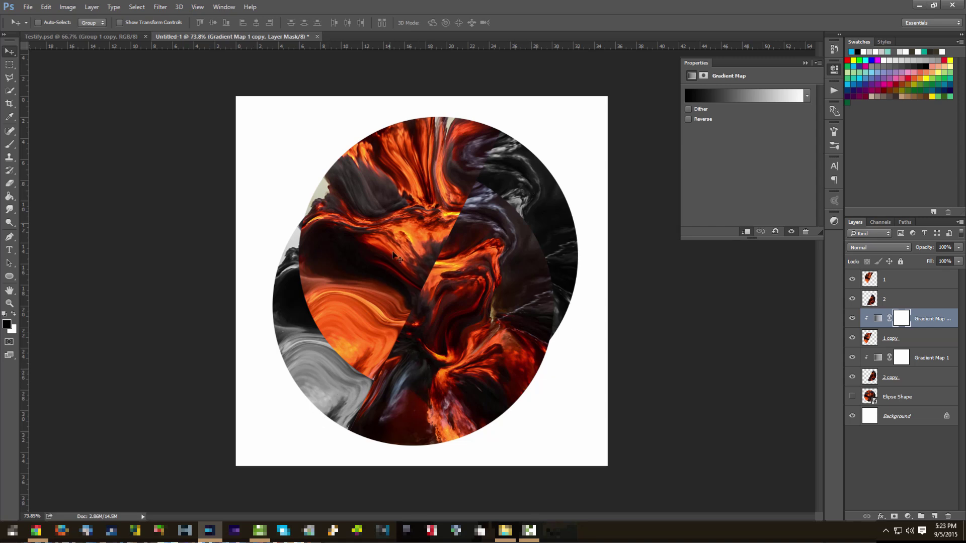
Add a Hue/Saturation adjustment layer above layer 2 and clip it to that layer.
{"action": "left_click", "coordinate": [877, 302]}
{"action": "left_click", "coordinate": [852, 300]}
{"action": "left_click", "coordinate": [852, 300]}
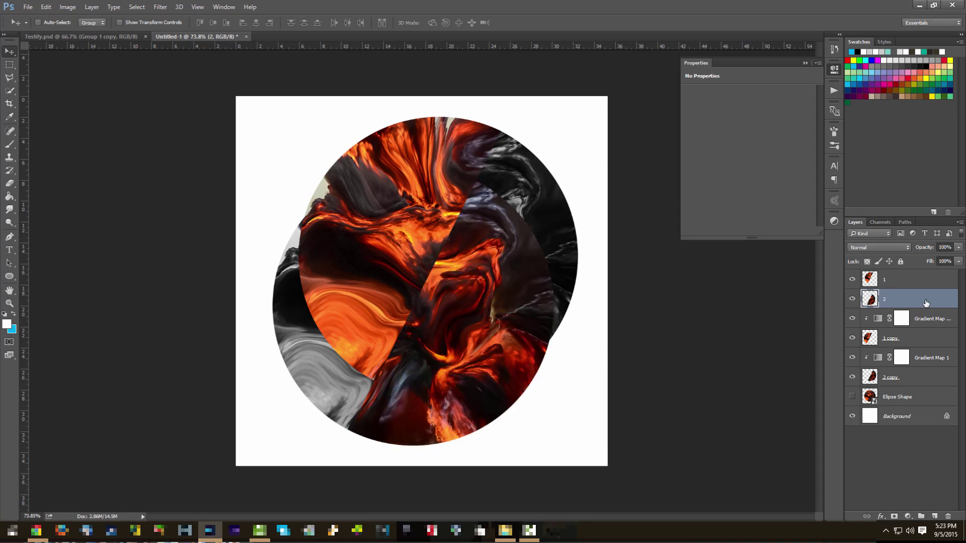
{"action": "left_click", "coordinate": [908, 517]}
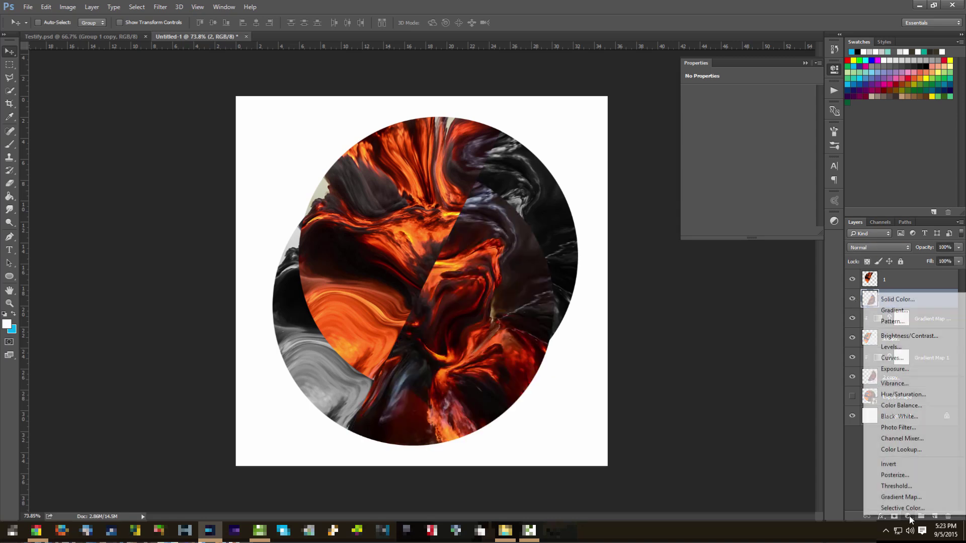
{"action": "left_click", "coordinate": [915, 396]}
{"action": "right_click", "coordinate": [944, 301]}
{"action": "left_click", "coordinate": [877, 248]}
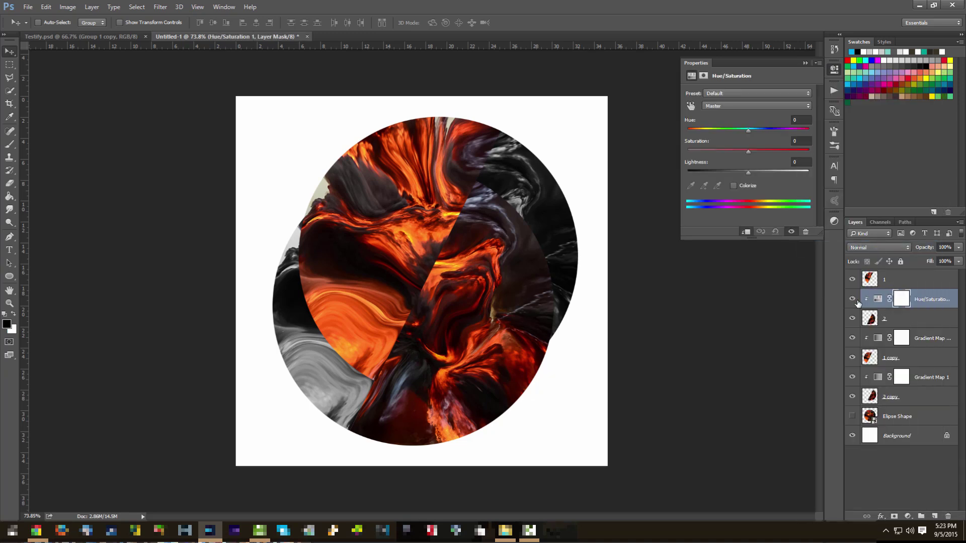
Colour-label layer 1 red, layer 2 blue, and the 1 copy and 2 copy layers gray.
{"action": "right_click", "coordinate": [927, 280]}
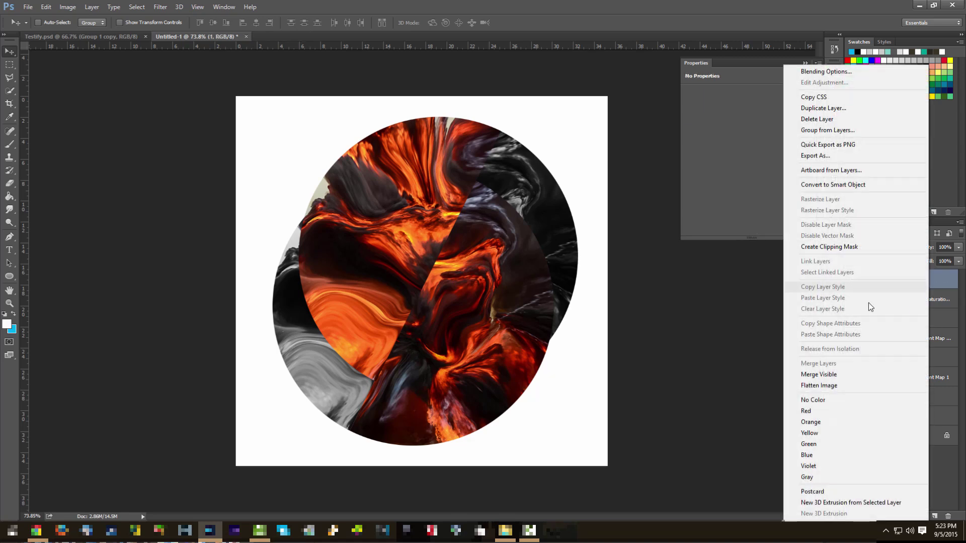
{"action": "left_click", "coordinate": [851, 422]}
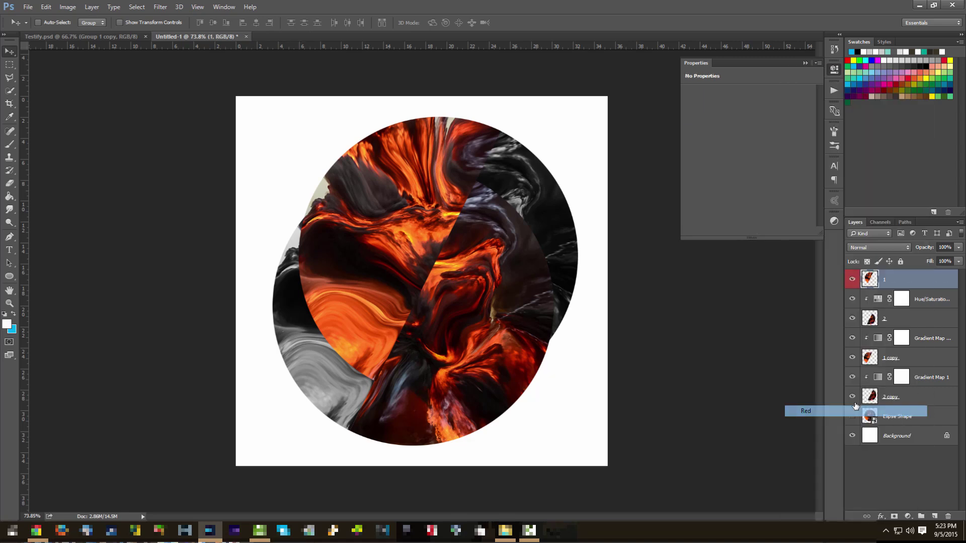
{"action": "left_click", "coordinate": [922, 321]}
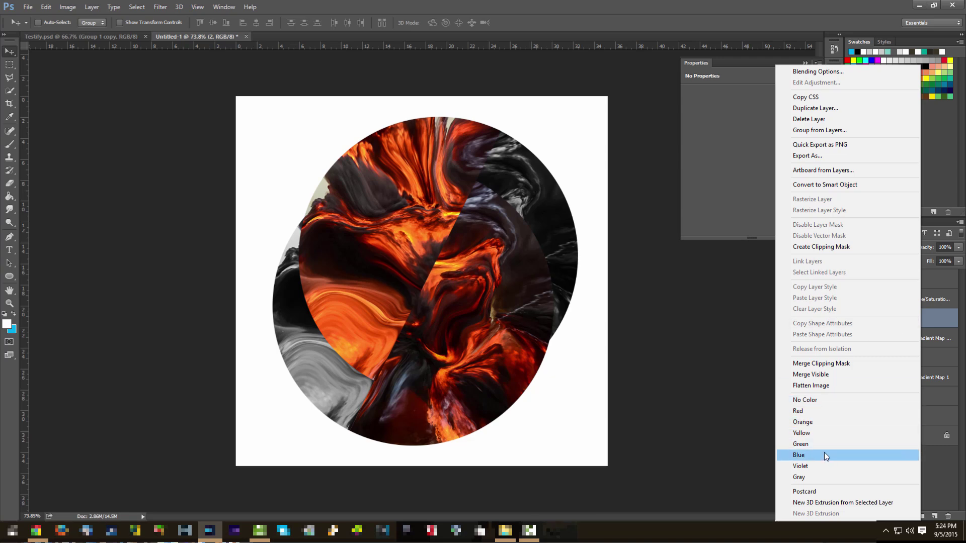
{"action": "left_click", "coordinate": [825, 456]}
{"action": "right_click", "coordinate": [929, 359]}
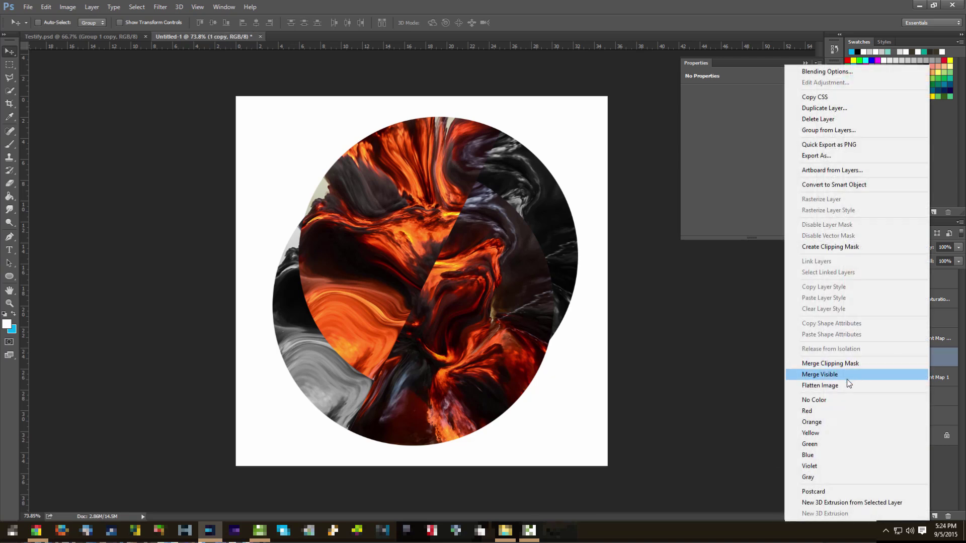
{"action": "left_click", "coordinate": [834, 472]}
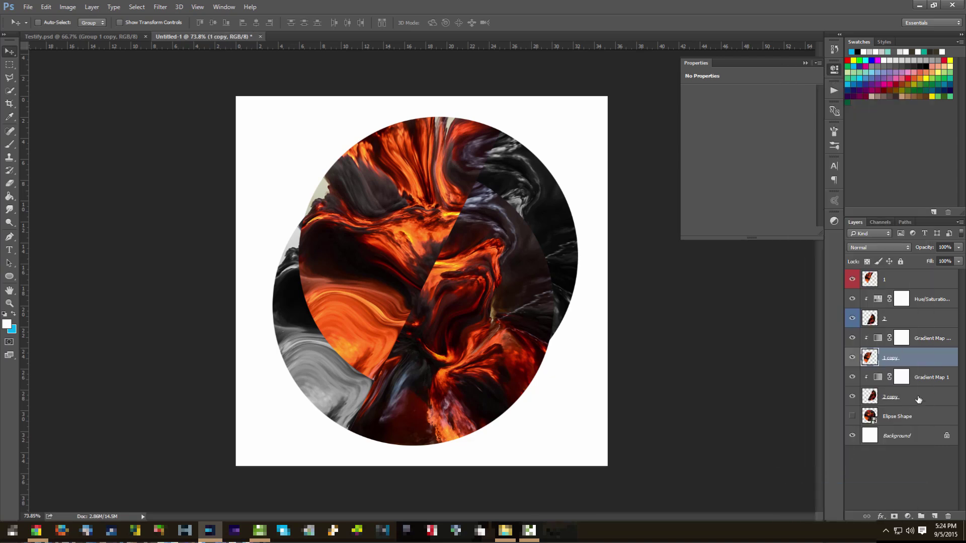
{"action": "right_click", "coordinate": [920, 397]}
{"action": "left_click", "coordinate": [816, 478]}
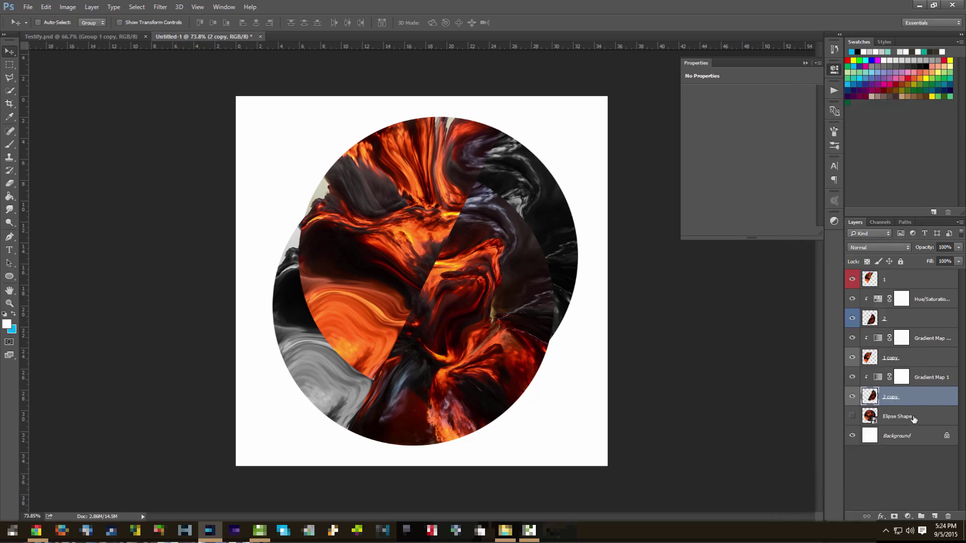
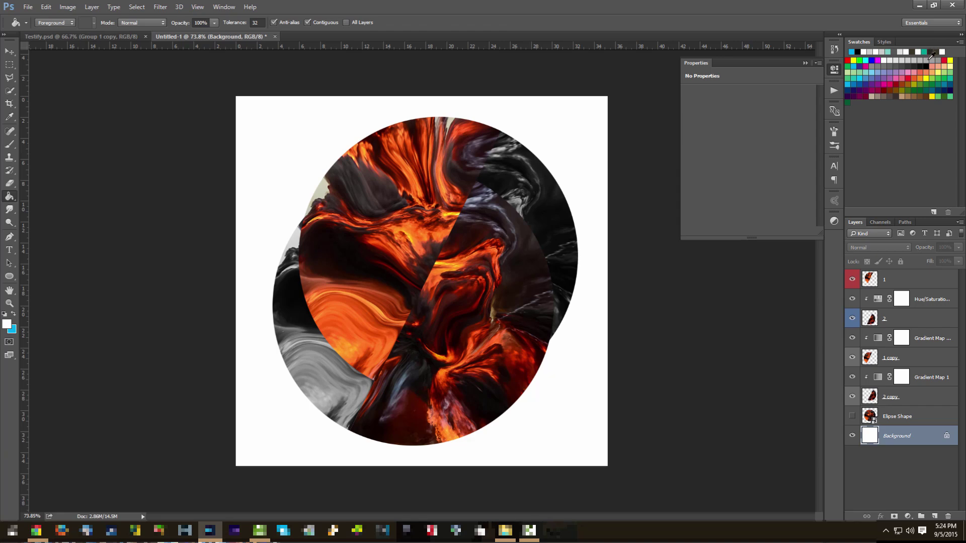
Fill the Background layer with a light grey swatch colour.
{"action": "left_click", "coordinate": [922, 58]}
{"action": "left_click", "coordinate": [581, 152]}
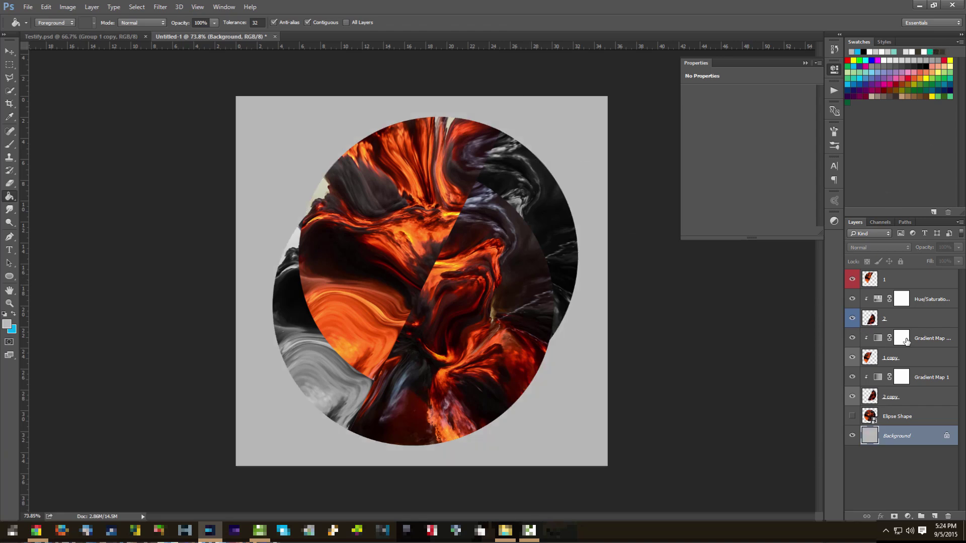
Set the Hue to -54 in the Hue/Saturation adjustment clipped to layer 2.
{"action": "left_click", "coordinate": [918, 284]}
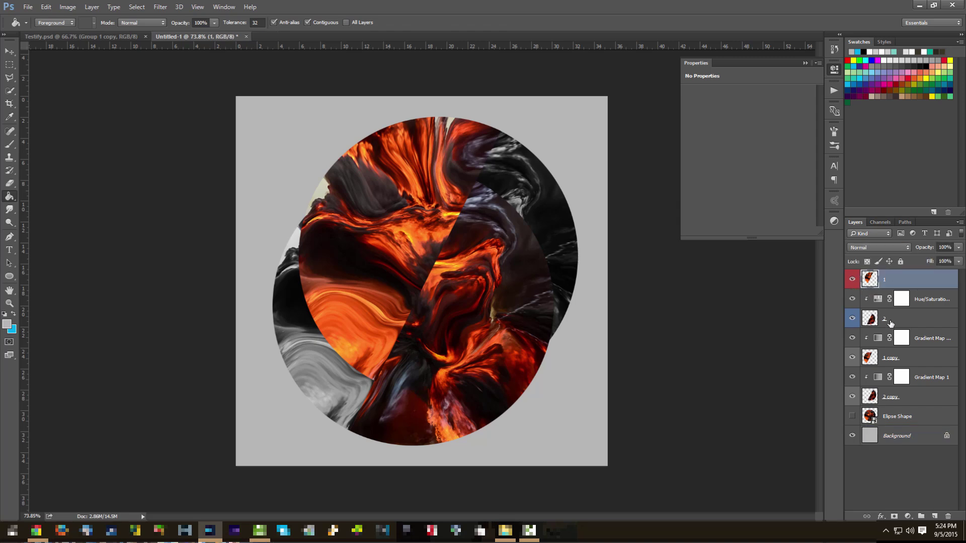
{"action": "left_click", "coordinate": [891, 324]}
{"action": "left_click", "coordinate": [878, 300]}
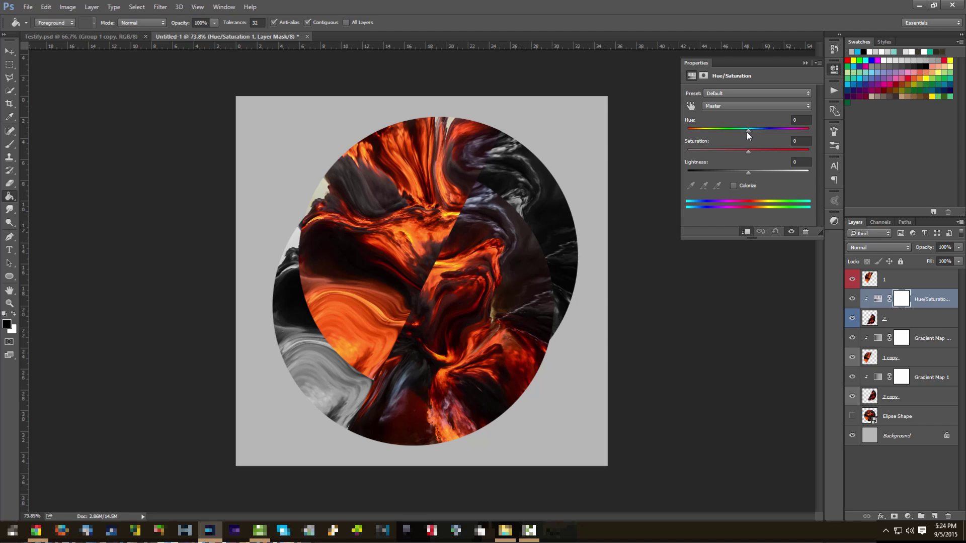
{"action": "left_click_drag", "start_coordinate": [746, 132], "coordinate": [718, 132]}
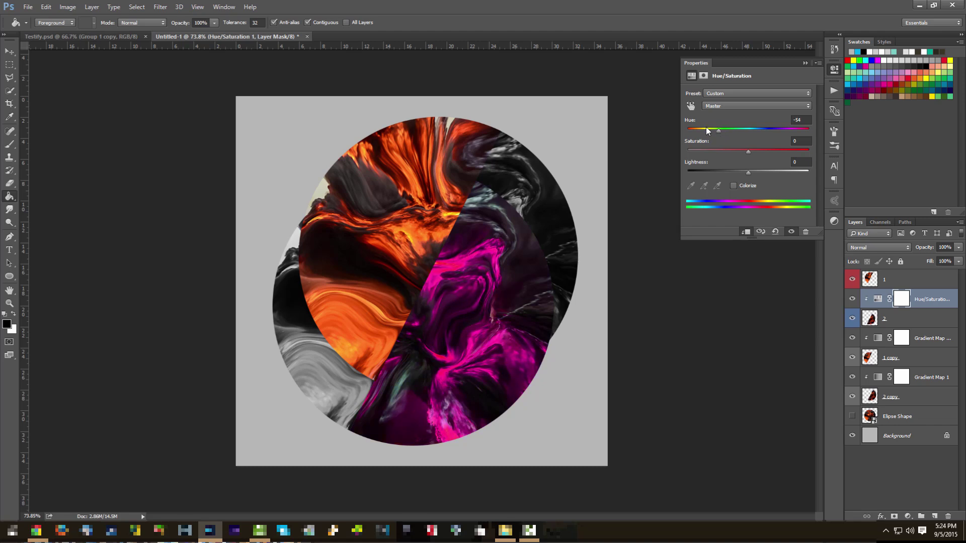
{"action": "left_click", "coordinate": [805, 63]}
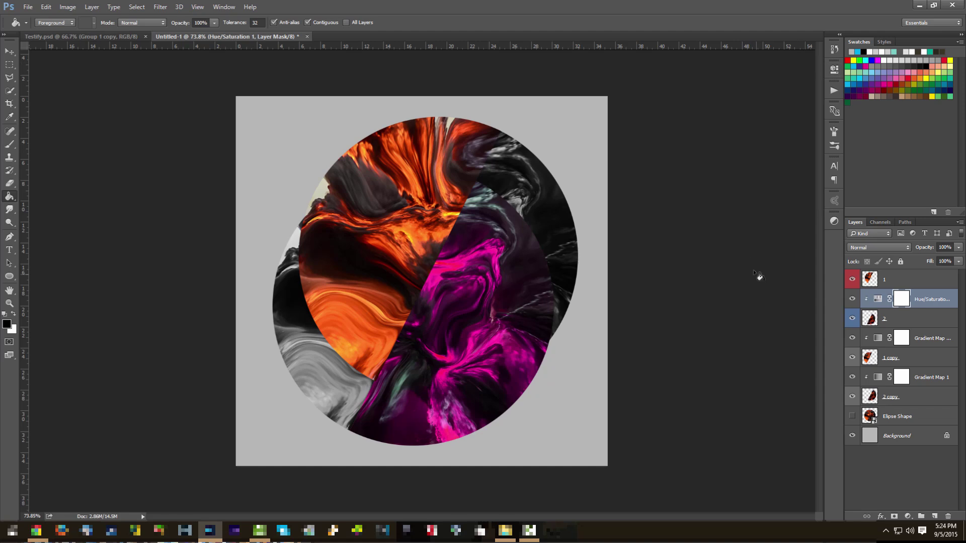
Group all layers from 1 down to 2 copy, including their adjustments, and duplicate the group.
{"action": "left_click", "coordinate": [919, 284]}
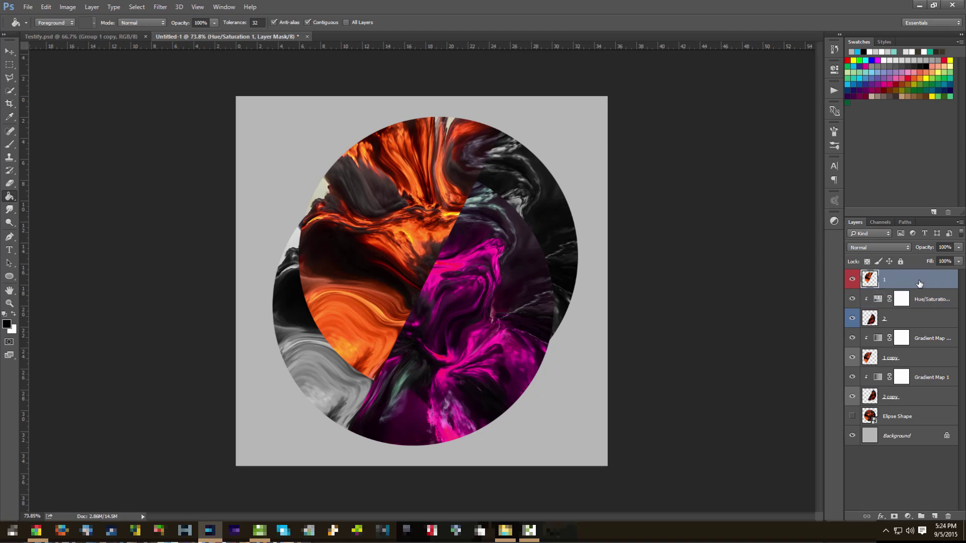
{"action": "left_click", "coordinate": [923, 400], "text": "shift"}
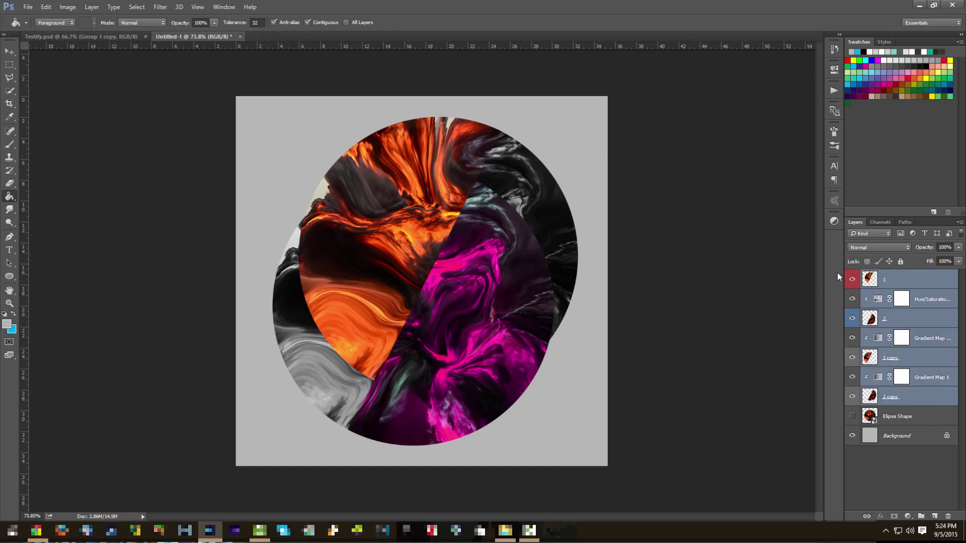
{"action": "key", "text": "ctrl+g"}
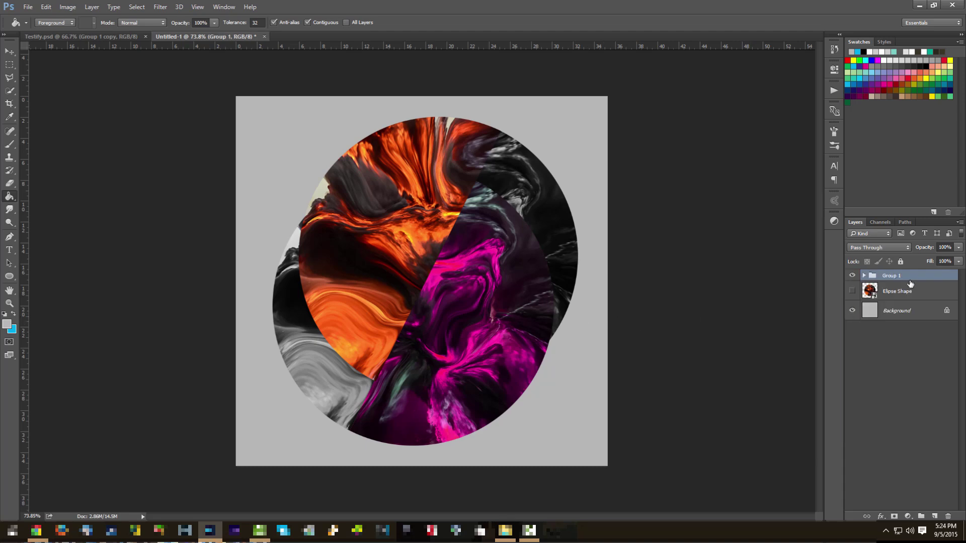
{"action": "left_click_drag", "start_coordinate": [913, 277], "coordinate": [892, 281]}
Rename the original group Main Group and its duplicate Background Group.
{"action": "double_click", "coordinate": [892, 287]}
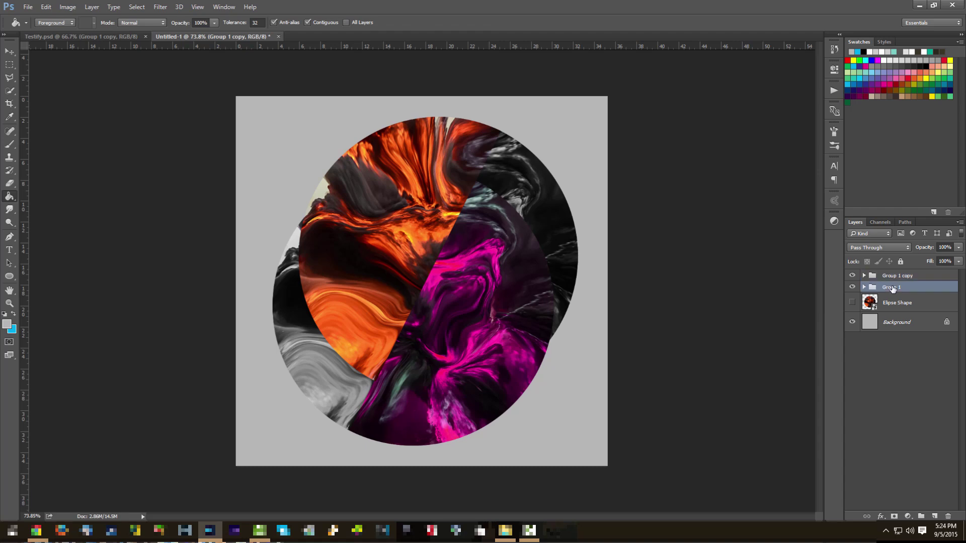
{"action": "type", "text": "Ma"}
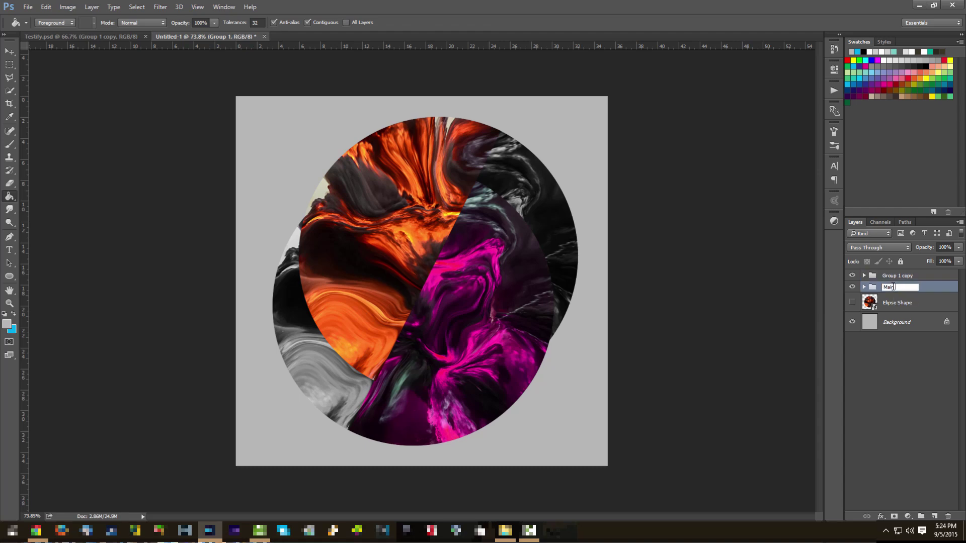
{"action": "type", "text": "in Group"}
{"action": "double_click", "coordinate": [893, 276]}
{"action": "type", "text": "Background"}
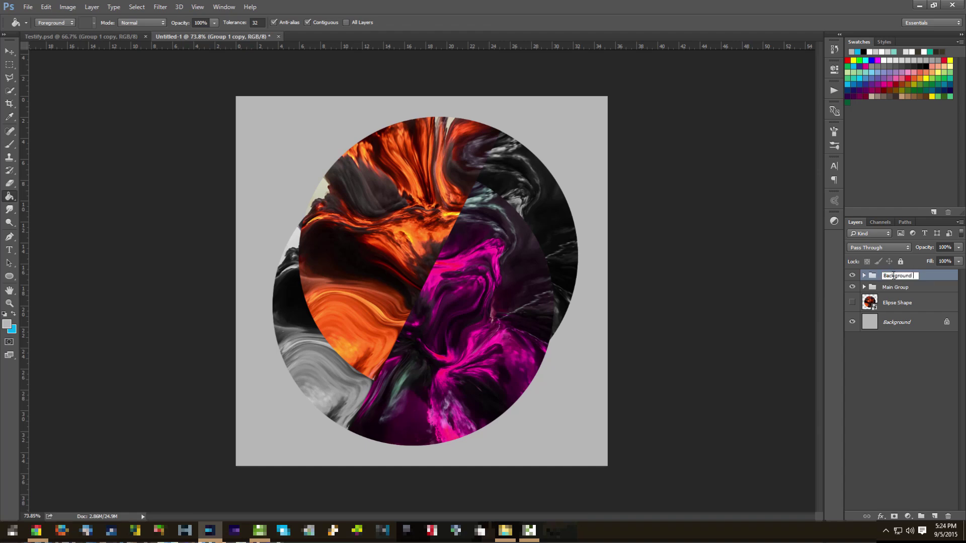
{"action": "type", "text": " Group"}
{"action": "key", "text": "Return"}
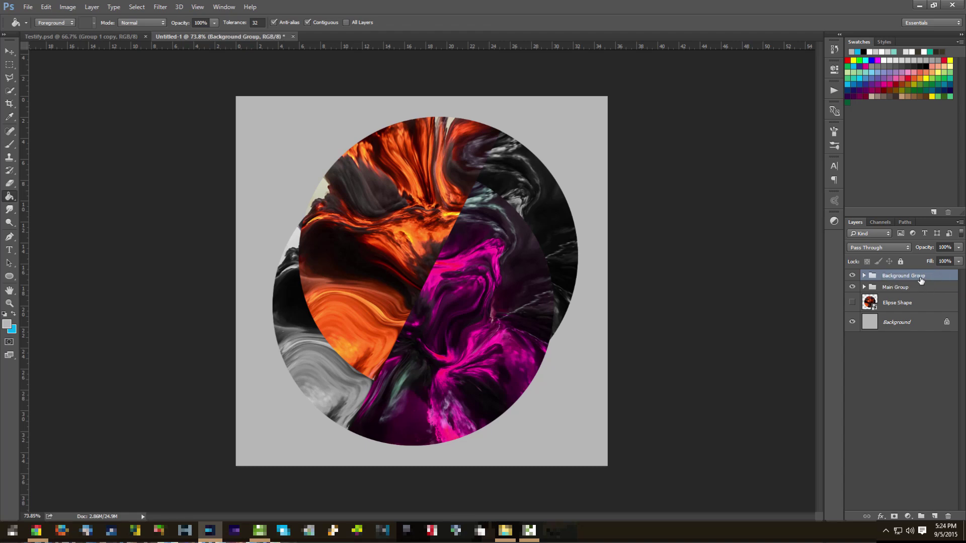
Move Background Group directly above the Background layer, beneath Elipse Shape, and convert it to a smart object.
{"action": "left_click_drag", "start_coordinate": [921, 278], "coordinate": [918, 309]}
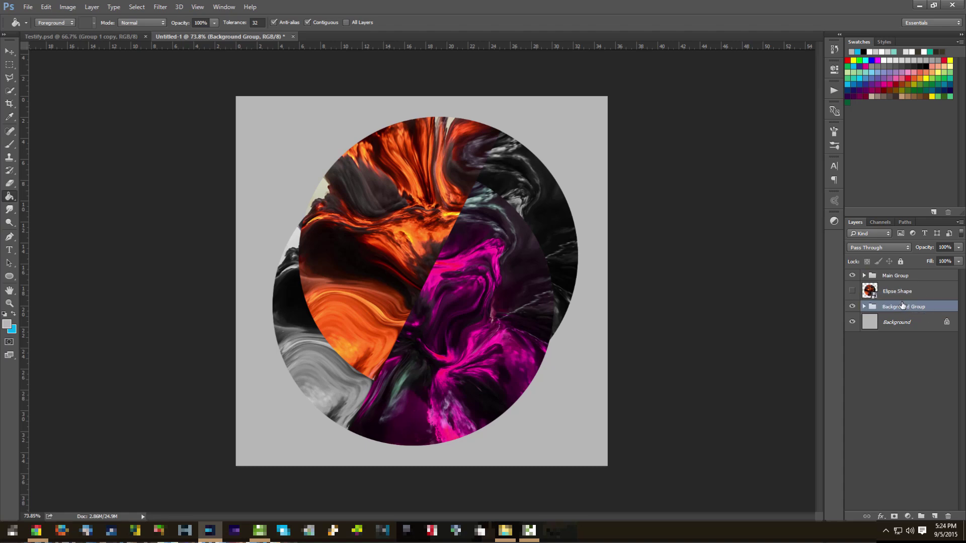
{"action": "left_click", "coordinate": [904, 278]}
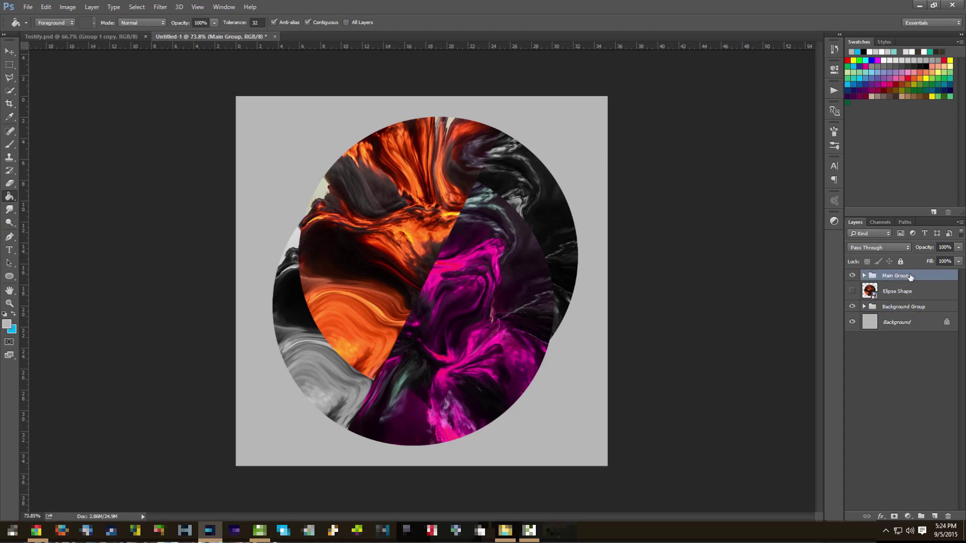
{"action": "right_click", "coordinate": [906, 277]}
{"action": "left_click", "coordinate": [925, 281]}
{"action": "left_click", "coordinate": [883, 308]}
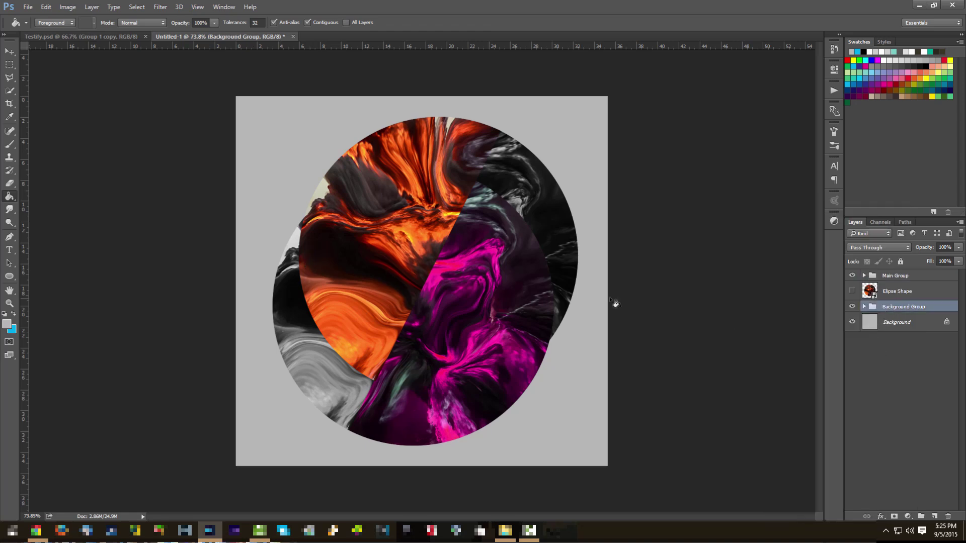
{"action": "right_click", "coordinate": [925, 308]}
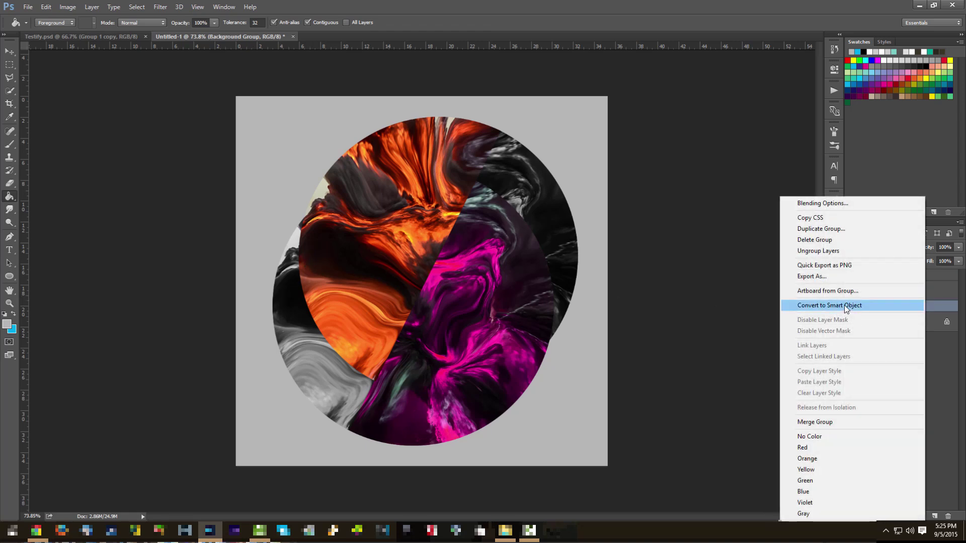
{"action": "left_click", "coordinate": [825, 307]}
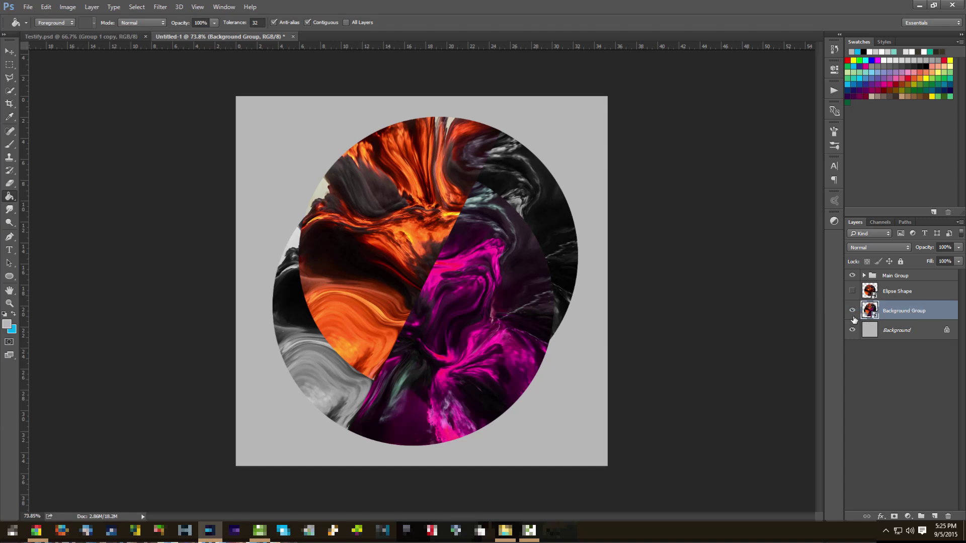
Scale the Background Group smart object to about 190.70% and reposition it so the enlarged artwork fills the canvas behind the circle.
{"action": "key", "text": "ctrl+t"}
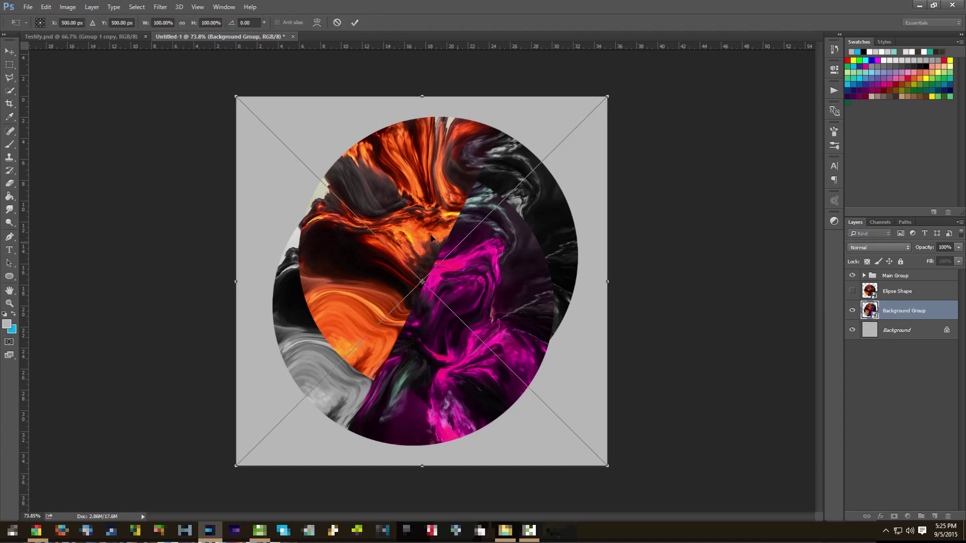
{"action": "scroll", "coordinate": [473, 230], "scroll_direction": "down", "scroll_amount": 5}
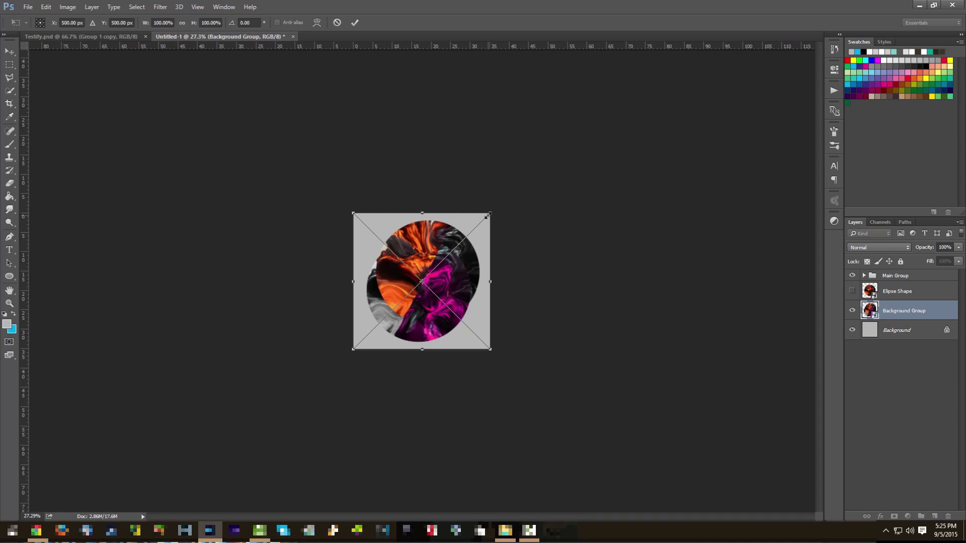
{"action": "left_click_drag", "start_coordinate": [491, 214], "coordinate": [579, 124]}
{"action": "left_click_drag", "start_coordinate": [543, 208], "coordinate": [488, 251]}
{"action": "left_click_drag", "start_coordinate": [529, 191], "coordinate": [561, 159]}
{"action": "left_click_drag", "start_coordinate": [541, 210], "coordinate": [521, 226]}
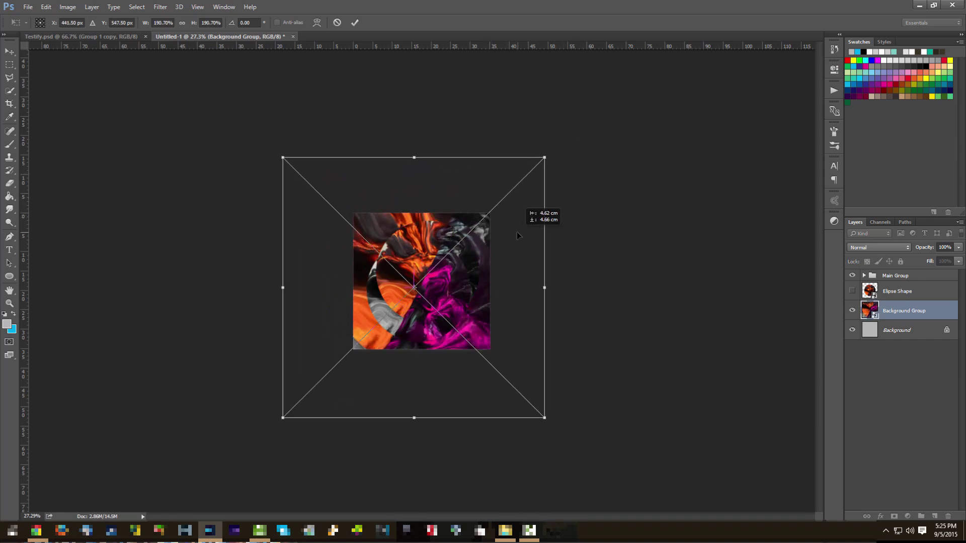
{"action": "key", "text": "Return"}
{"action": "key", "text": "g"}
{"action": "scroll", "coordinate": [481, 197], "scroll_direction": "up", "scroll_amount": 5}
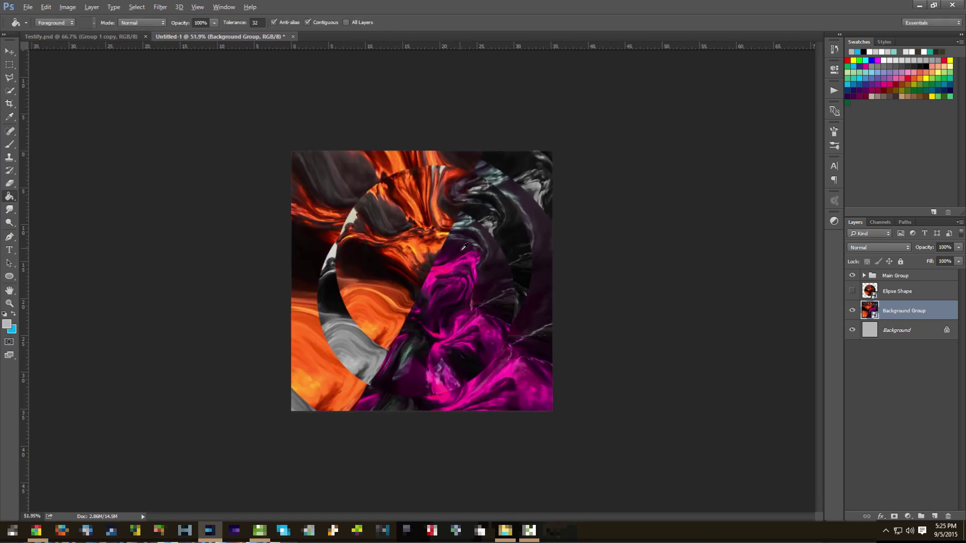
Add a black-to-white Gradient Map adjustment above Background Group and clip it to that smart object.
{"action": "left_click", "coordinate": [908, 517]}
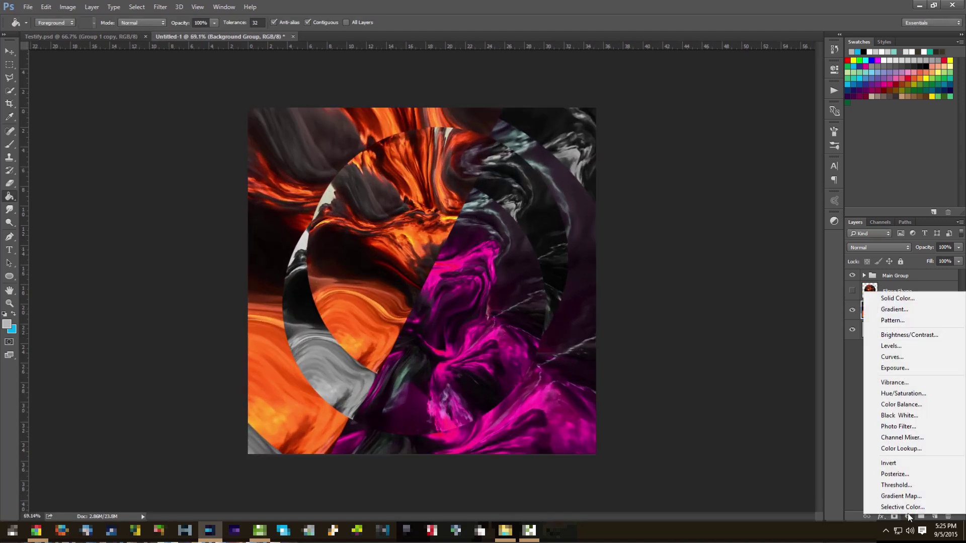
{"action": "left_click", "coordinate": [922, 496]}
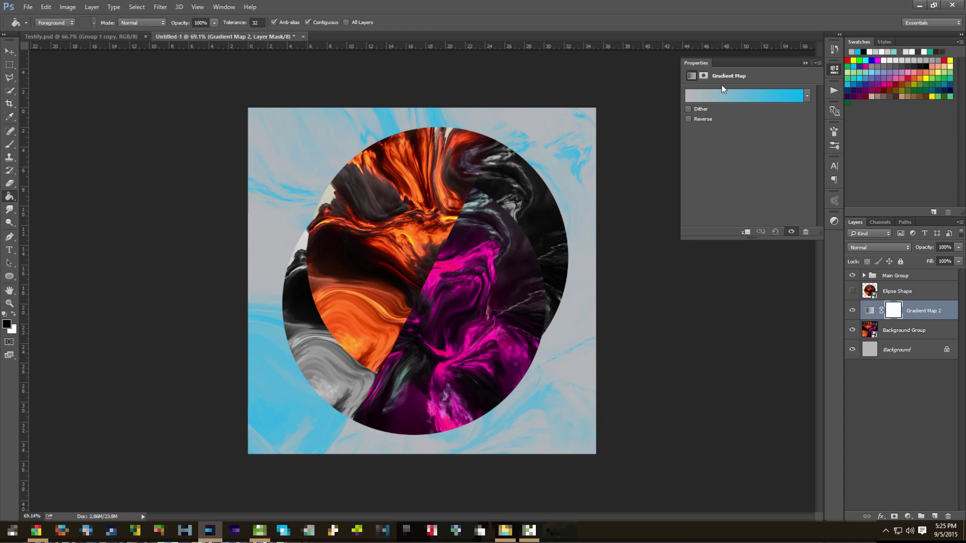
{"action": "left_click", "coordinate": [747, 93]}
{"action": "left_click", "coordinate": [62, 144]}
{"action": "left_click", "coordinate": [207, 132]}
{"action": "key", "text": "g"}
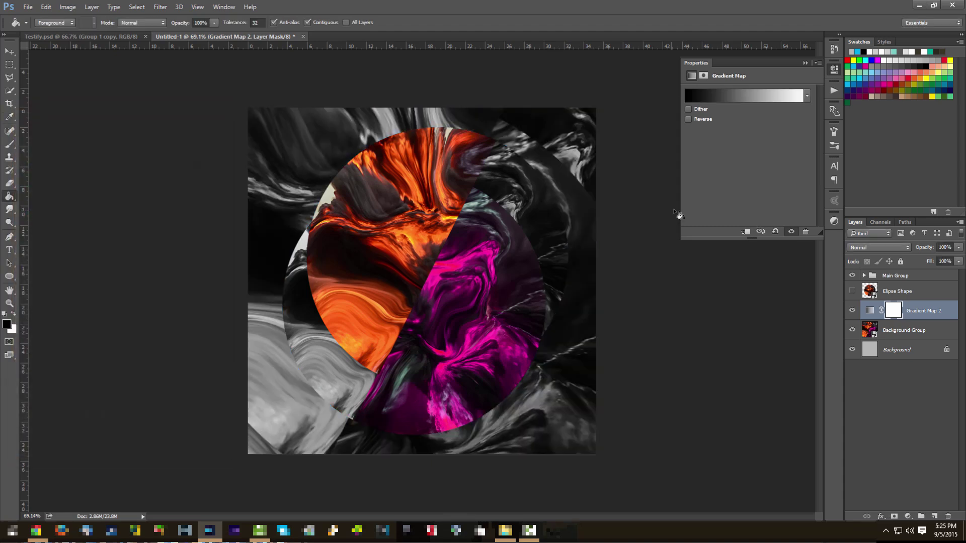
{"action": "left_click", "coordinate": [805, 63]}
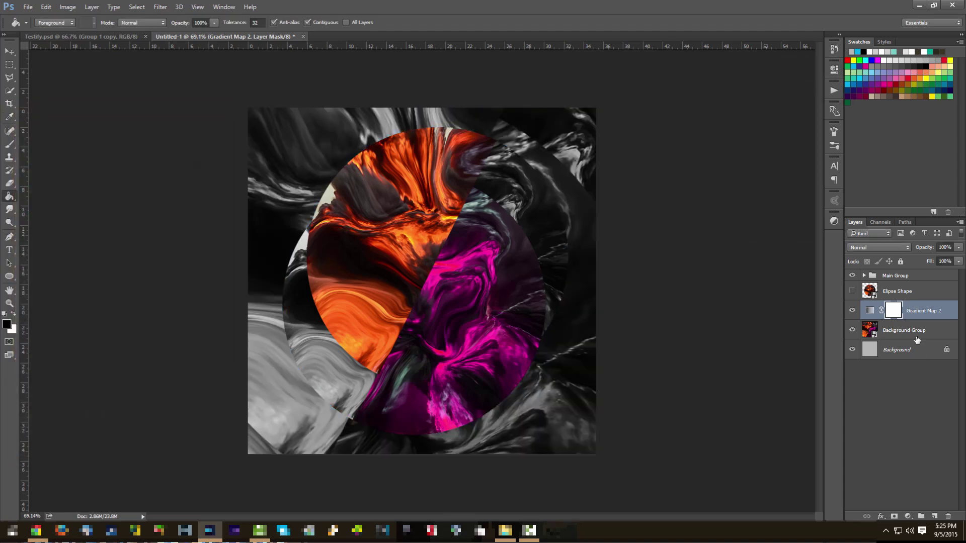
{"action": "right_click", "coordinate": [934, 315]}
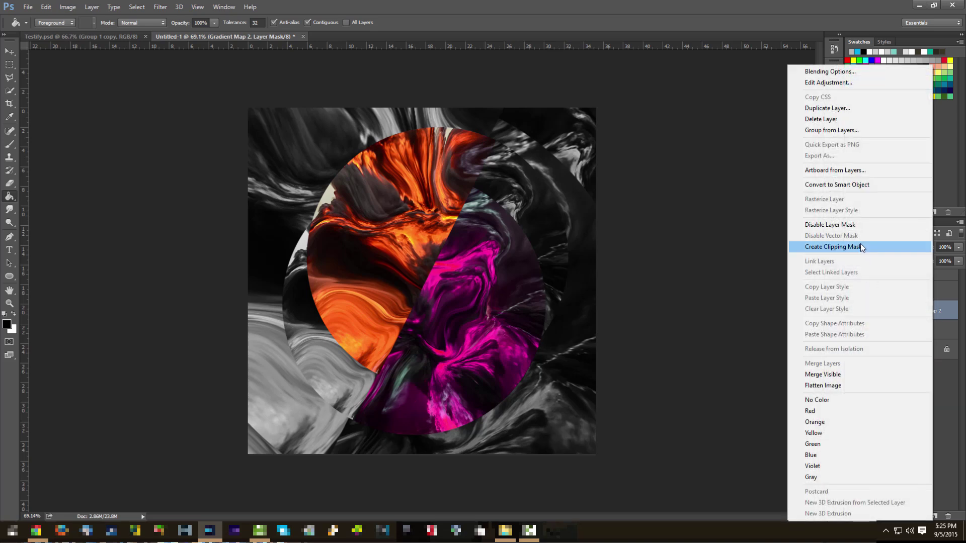
{"action": "left_click", "coordinate": [860, 247]}
Combine Gradient Map 2 and Background Group into a single smart object and rename it Background.
{"action": "left_click", "coordinate": [934, 331], "text": "shift"}
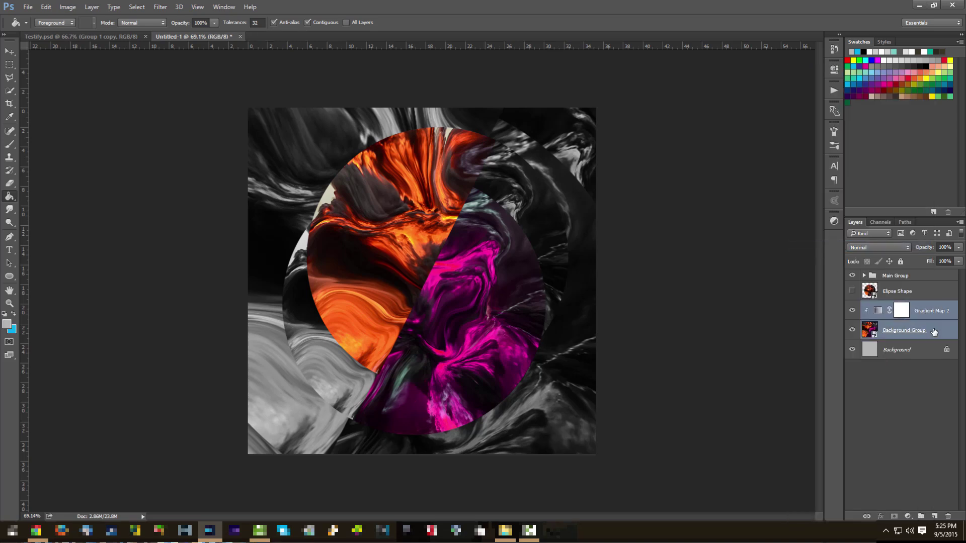
{"action": "right_click", "coordinate": [942, 331]}
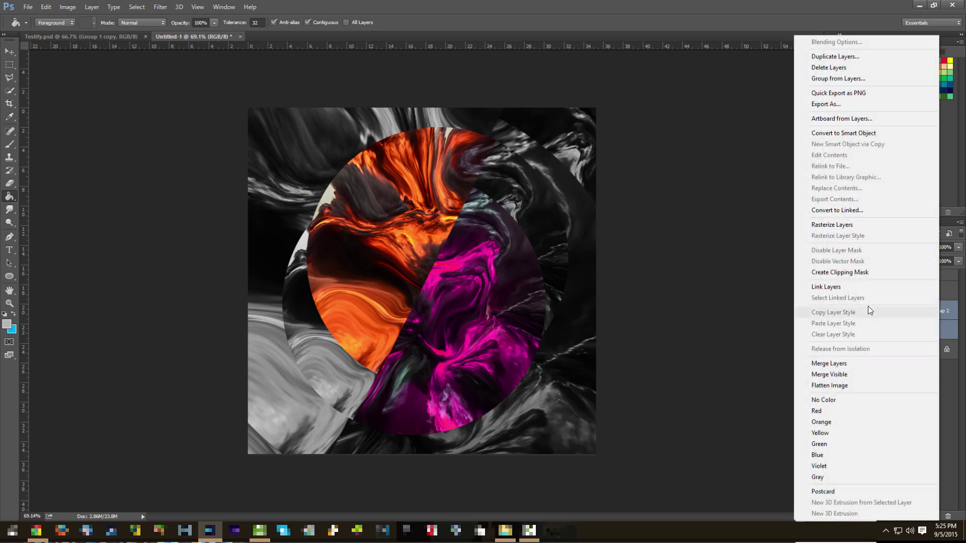
{"action": "left_click", "coordinate": [871, 133]}
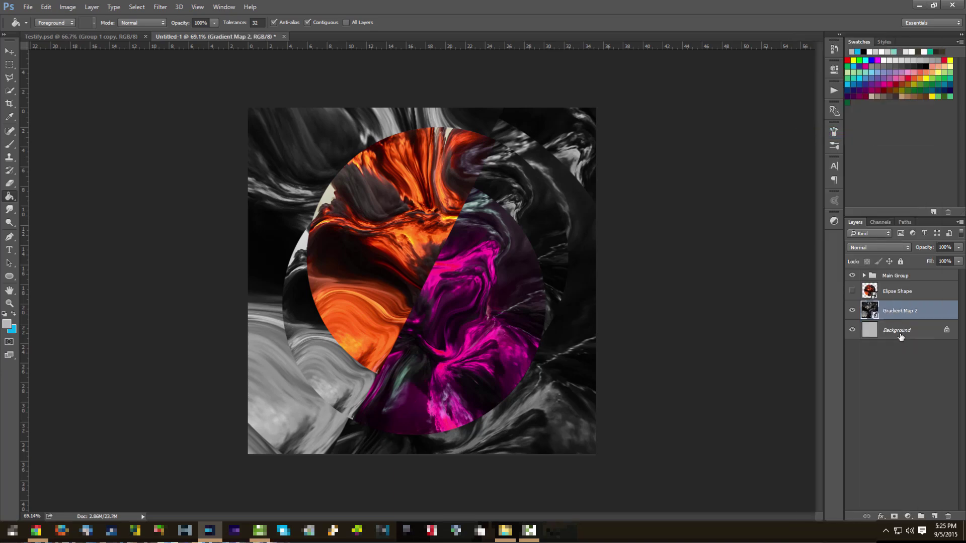
{"action": "double_click", "coordinate": [904, 312]}
{"action": "type", "text": "Background"}
{"action": "key", "text": "Return"}
Lower the Background smart object's opacity to 67%, comparing the result with the Testify.psd artwork.
{"action": "mouse_move", "coordinate": [918, 250]}
{"action": "left_mouse_down"}
{"action": "mouse_move", "coordinate": [900, 252]}
{"action": "mouse_move", "coordinate": [909, 253]}
{"action": "left_mouse_up"}
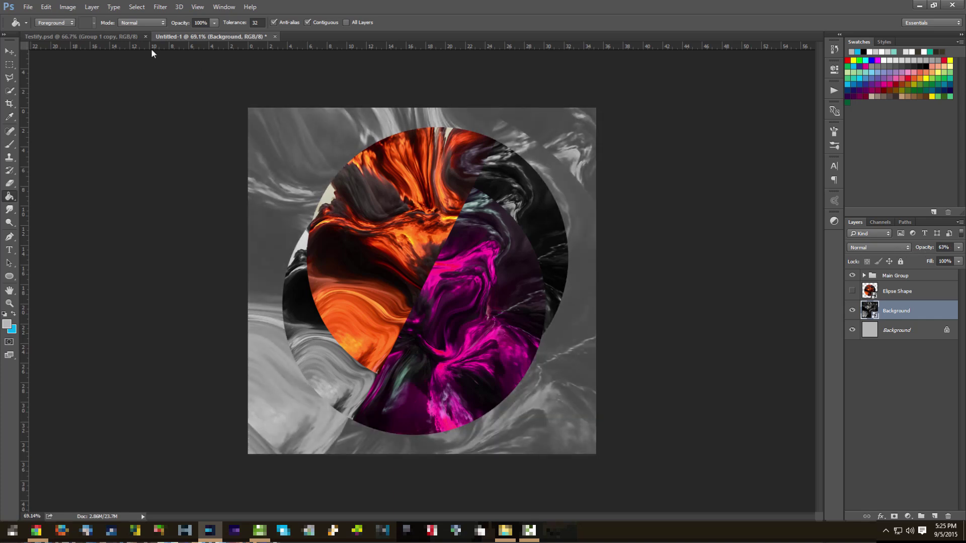
{"action": "left_click", "coordinate": [112, 33]}
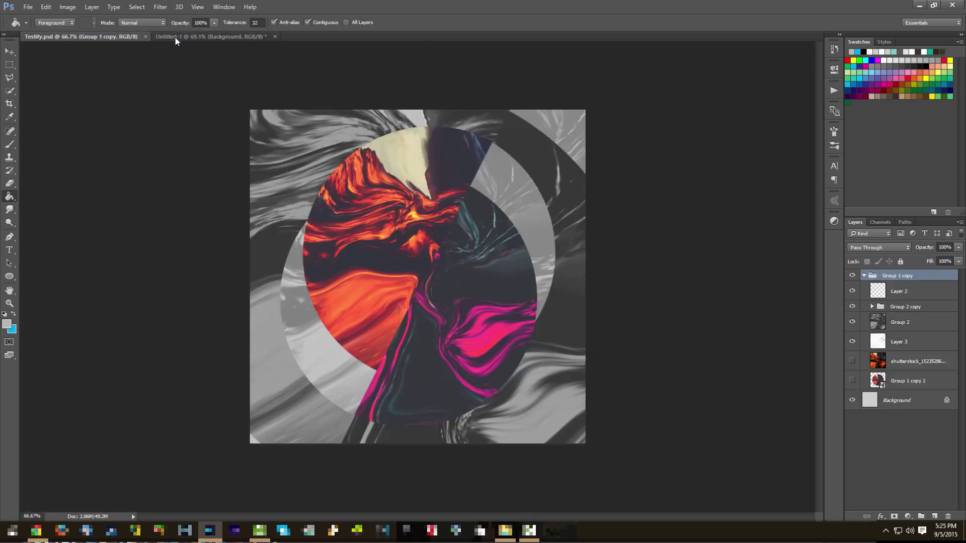
{"action": "left_click", "coordinate": [174, 36]}
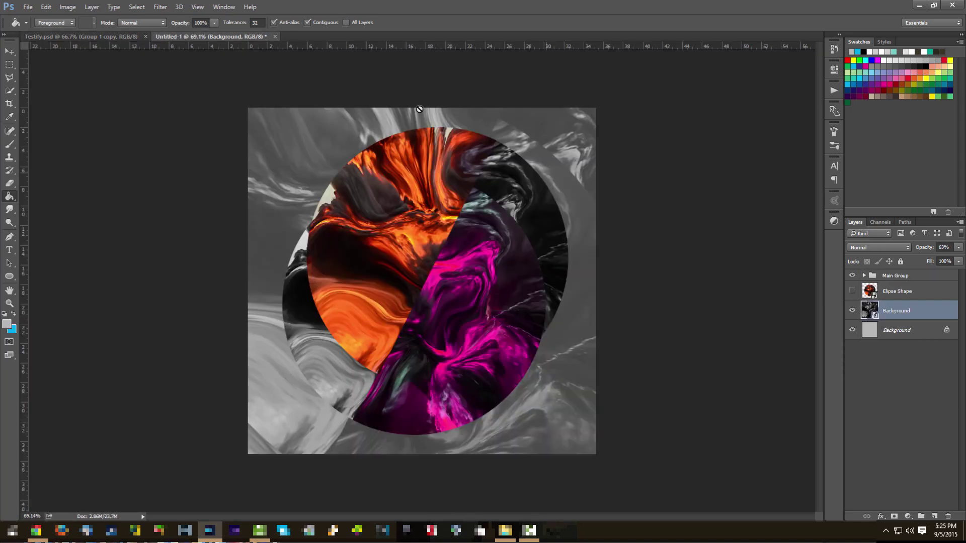
{"action": "left_click", "coordinate": [117, 36]}
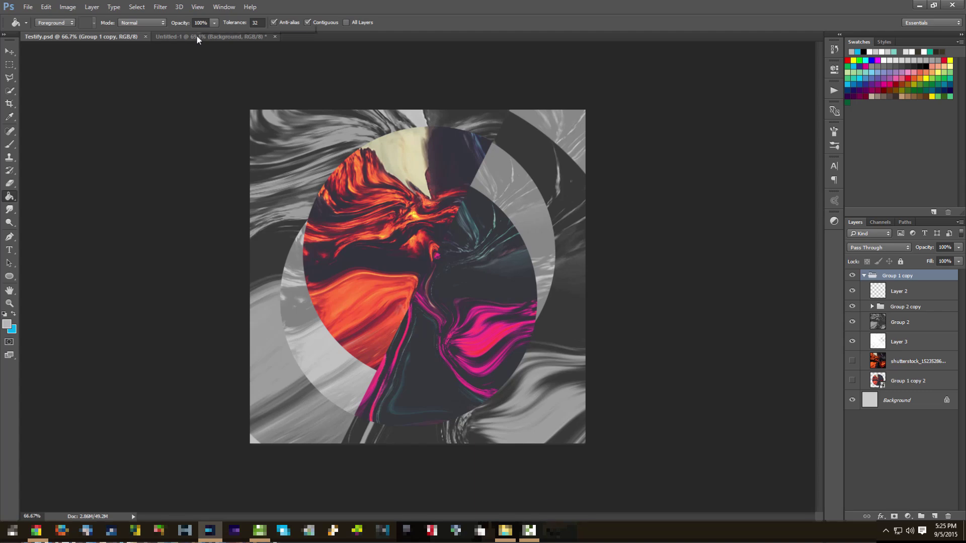
{"action": "left_click", "coordinate": [197, 34]}
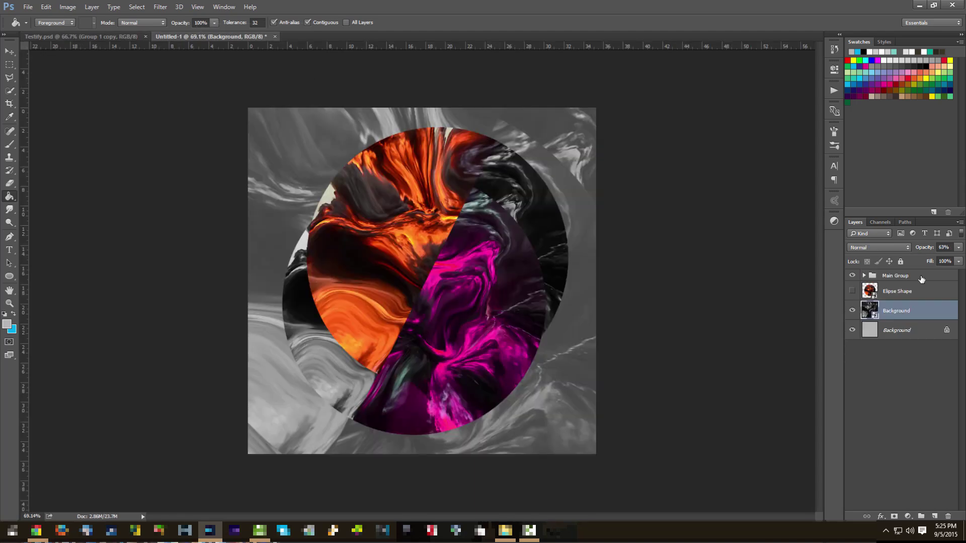
{"action": "left_click_drag", "start_coordinate": [931, 250], "coordinate": [931, 253]}
Expand Main Group and compare the circle's grey pieces with those in Testify.psd.
{"action": "left_click", "coordinate": [899, 295]}
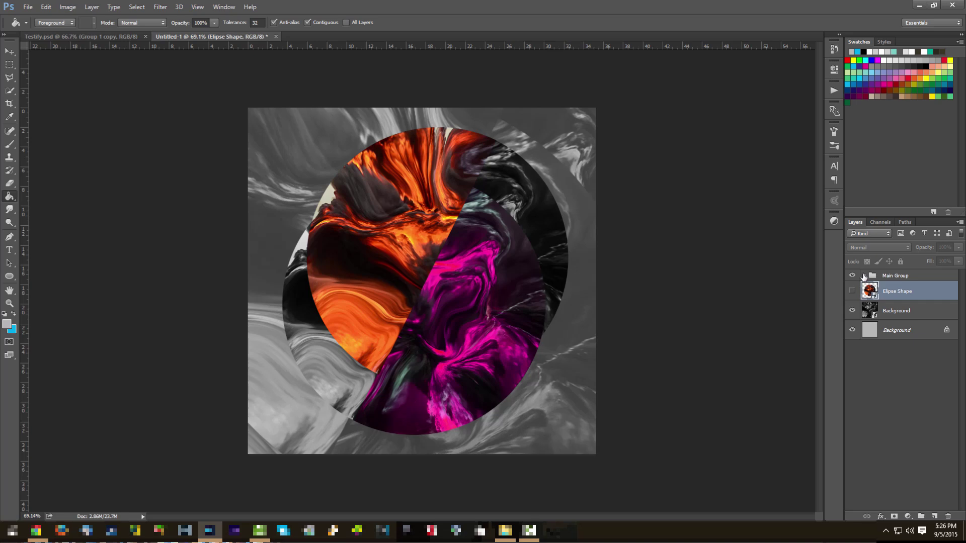
{"action": "left_click", "coordinate": [863, 276]}
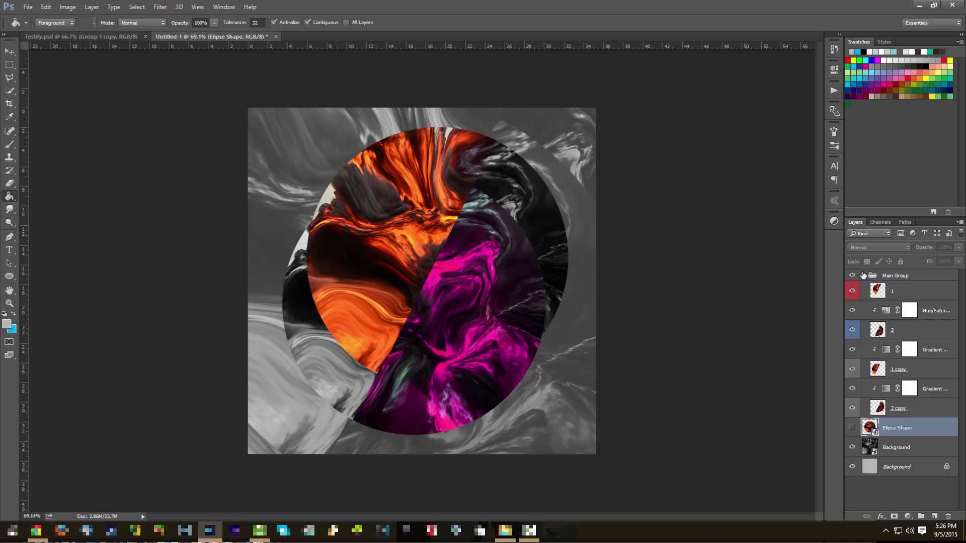
{"action": "left_click", "coordinate": [95, 38]}
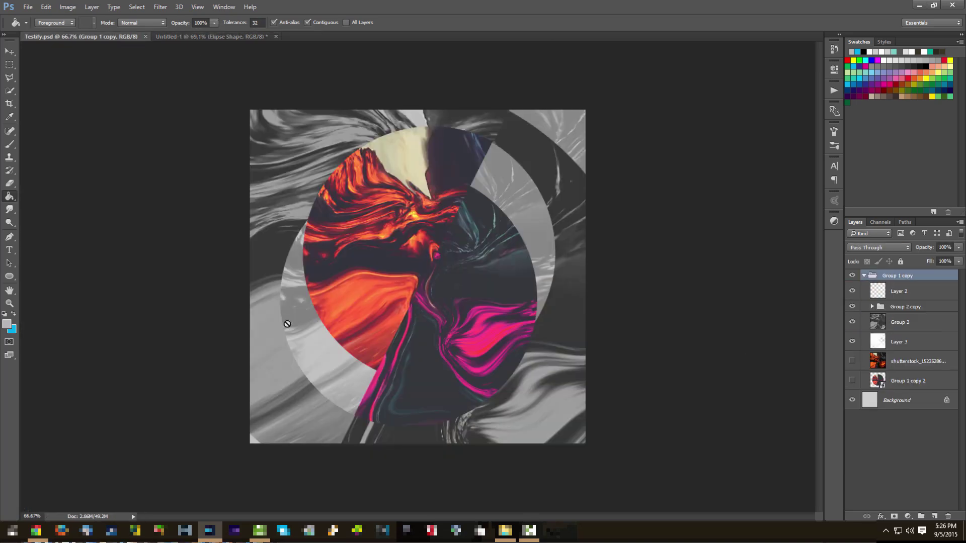
{"action": "left_click", "coordinate": [209, 37]}
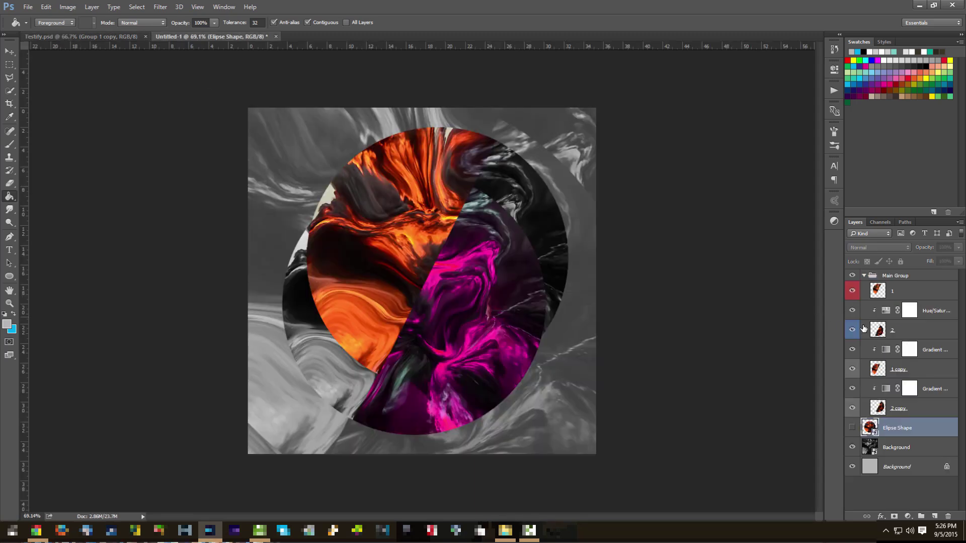
Change the black stop of the Gradient Map clipped to layer 1 copy to mid-grey #9c9c9c.
{"action": "left_click", "coordinate": [888, 313]}
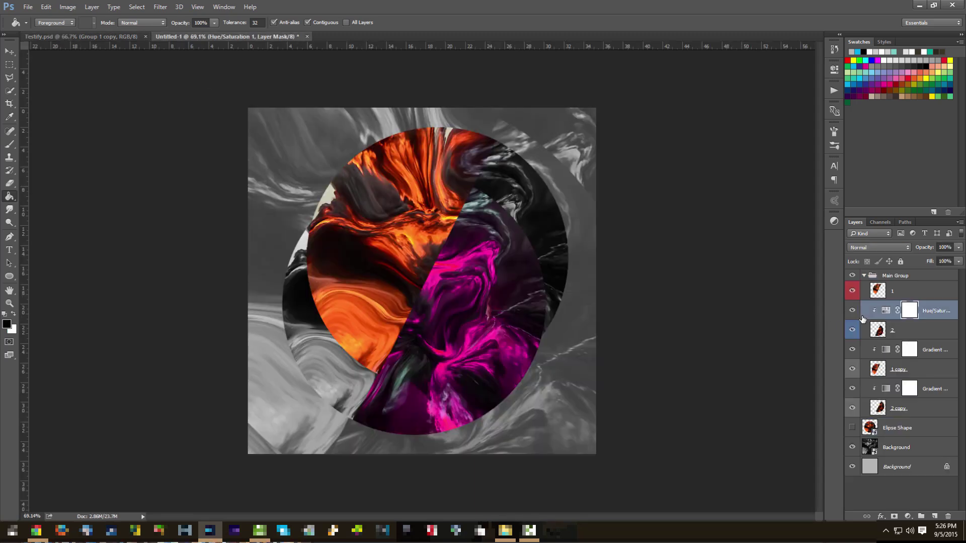
{"action": "double_click", "coordinate": [886, 351]}
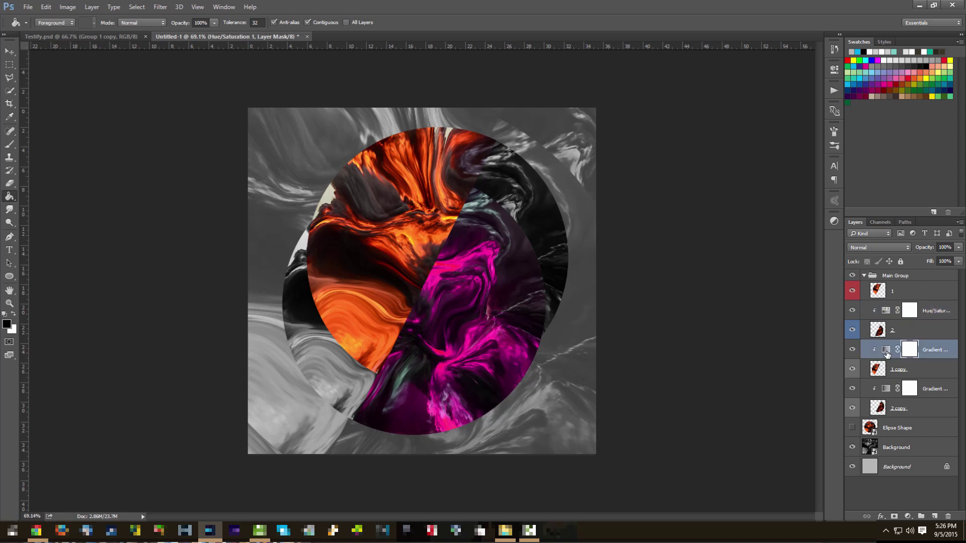
{"action": "left_click", "coordinate": [745, 98]}
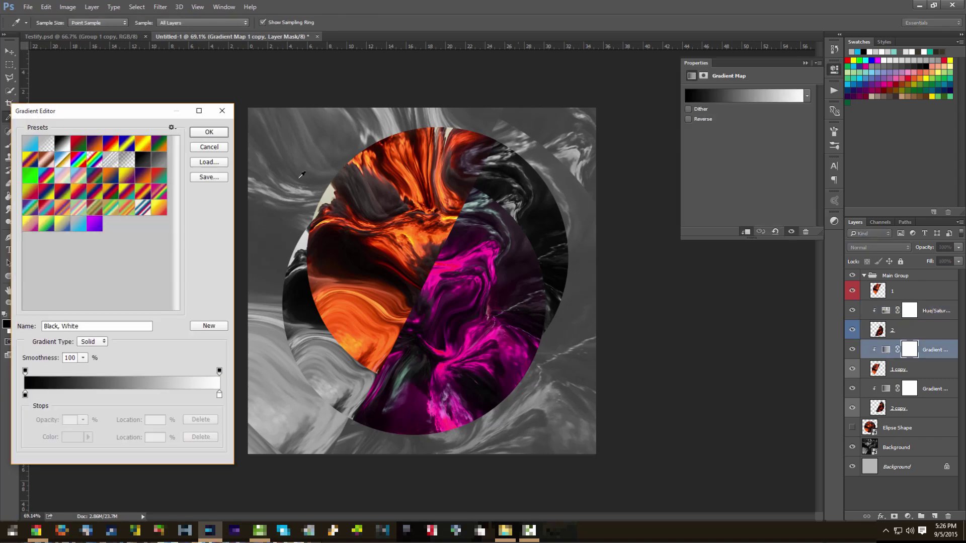
{"action": "left_click", "coordinate": [26, 395]}
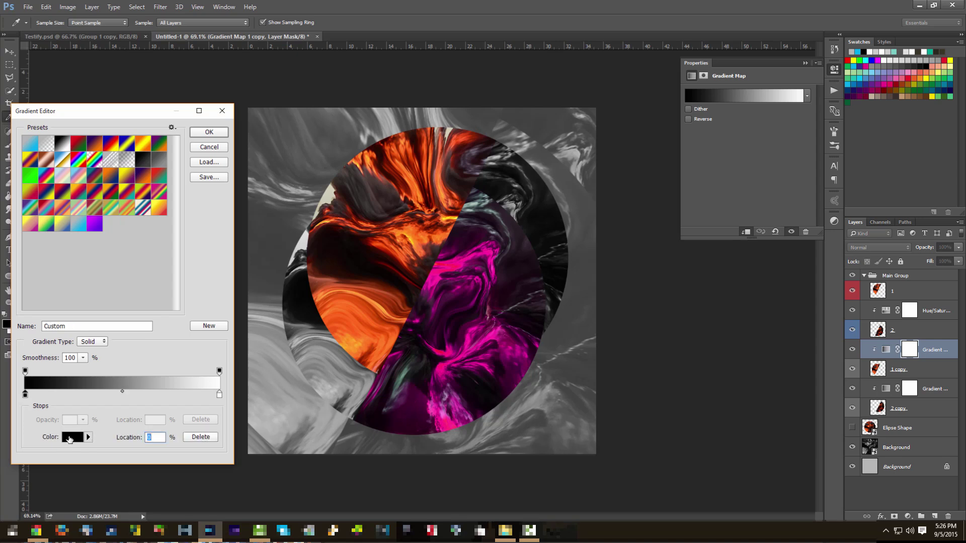
{"action": "left_click", "coordinate": [71, 437]}
{"action": "left_click_drag", "start_coordinate": [342, 266], "coordinate": [656, 232]}
{"action": "left_click", "coordinate": [576, 312]}
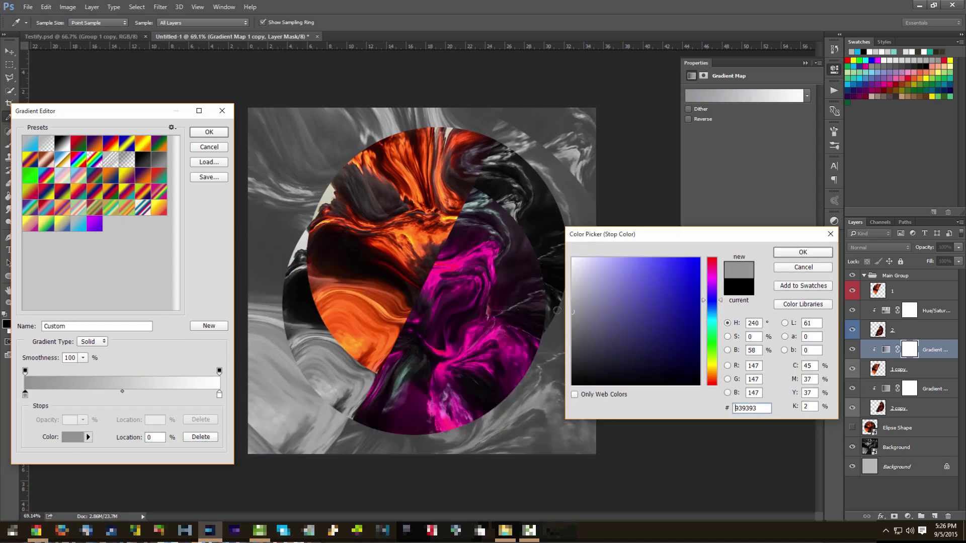
{"action": "left_click_drag", "start_coordinate": [579, 310], "coordinate": [572, 307]}
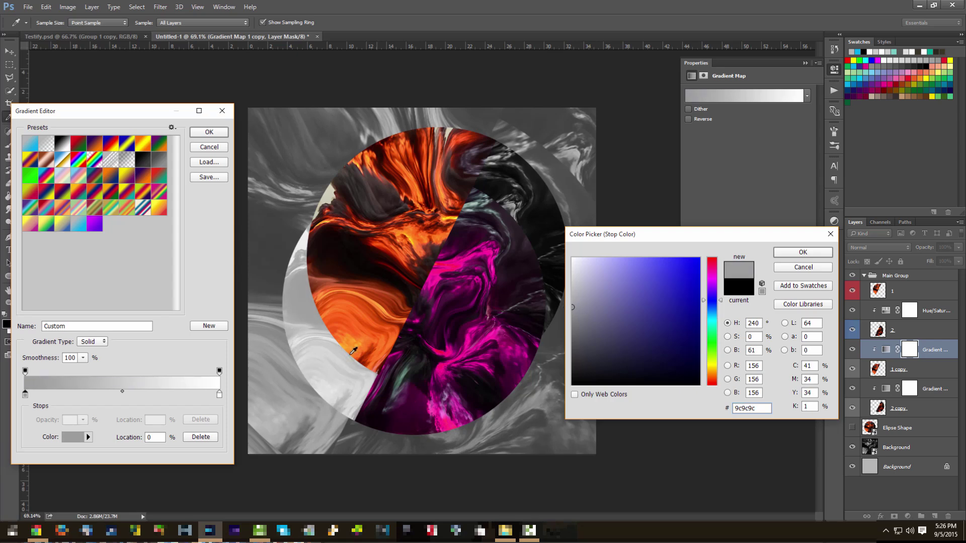
{"action": "left_click", "coordinate": [801, 253]}
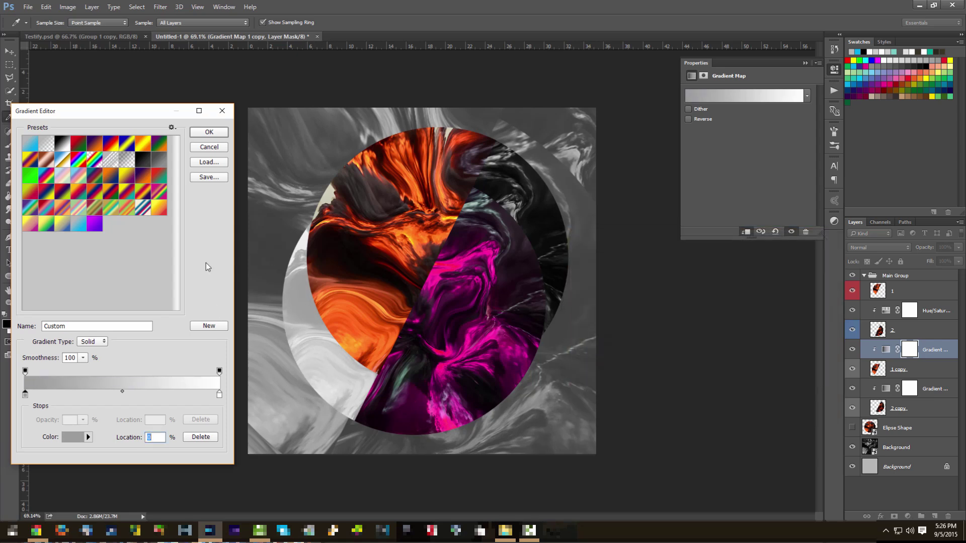
{"action": "left_click", "coordinate": [207, 132]}
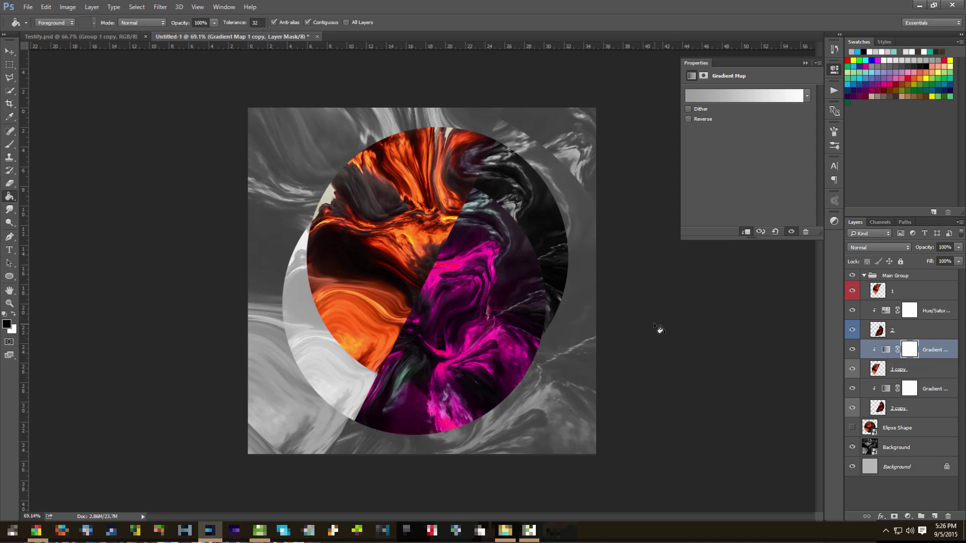
Change the black stop of the Gradient Map clipped to layer 2 copy to grey #969696.
{"action": "left_click", "coordinate": [885, 389]}
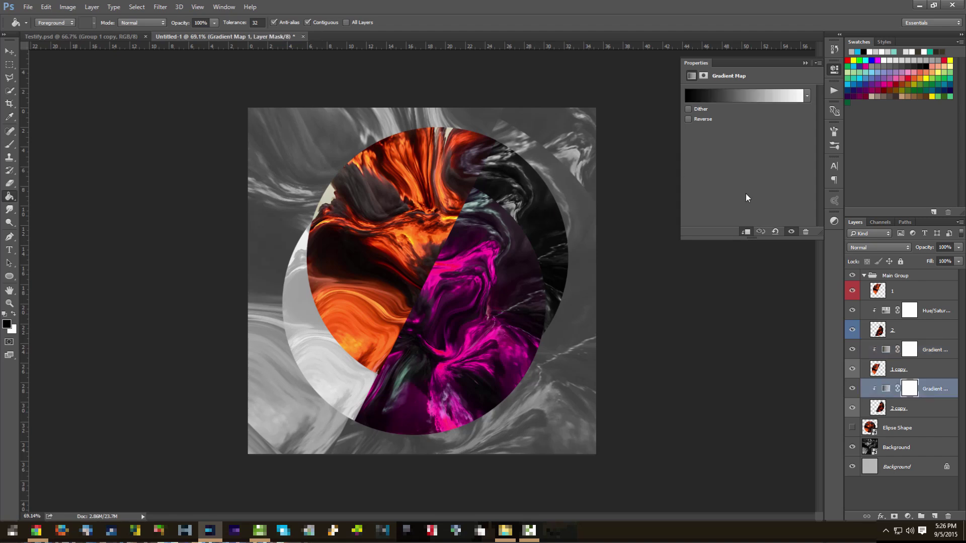
{"action": "left_click", "coordinate": [744, 96]}
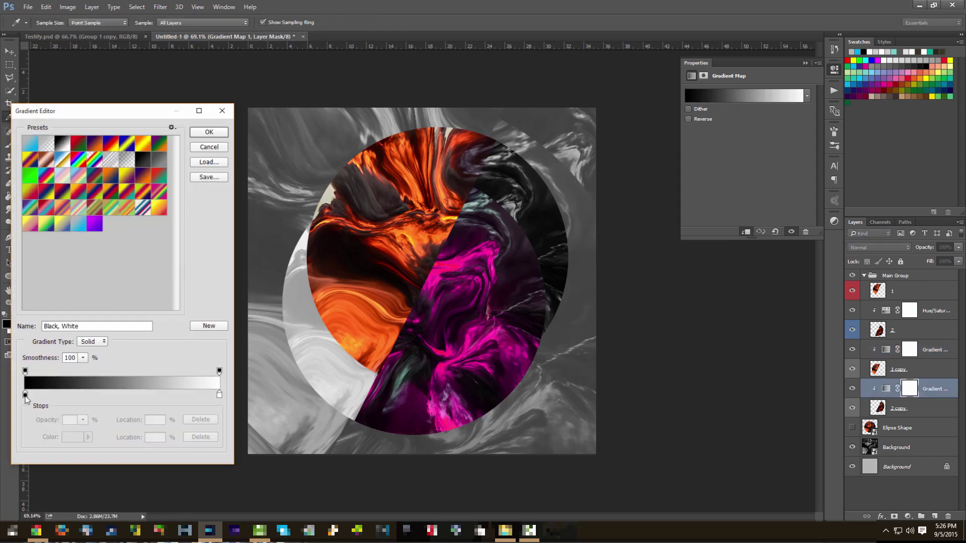
{"action": "left_click", "coordinate": [25, 395]}
{"action": "left_click", "coordinate": [79, 441]}
{"action": "left_click", "coordinate": [561, 303]}
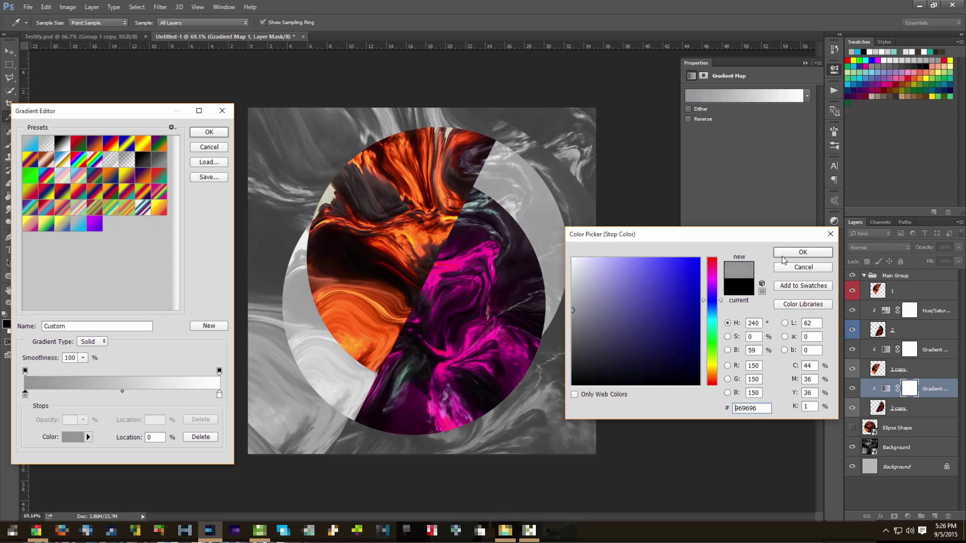
{"action": "left_click", "coordinate": [784, 253]}
{"action": "left_click", "coordinate": [208, 132]}
Hide the Background smart object and fill the locked Background layer with a lighter grey swatch, trying two shades.
{"action": "key", "text": "alt+comma"}
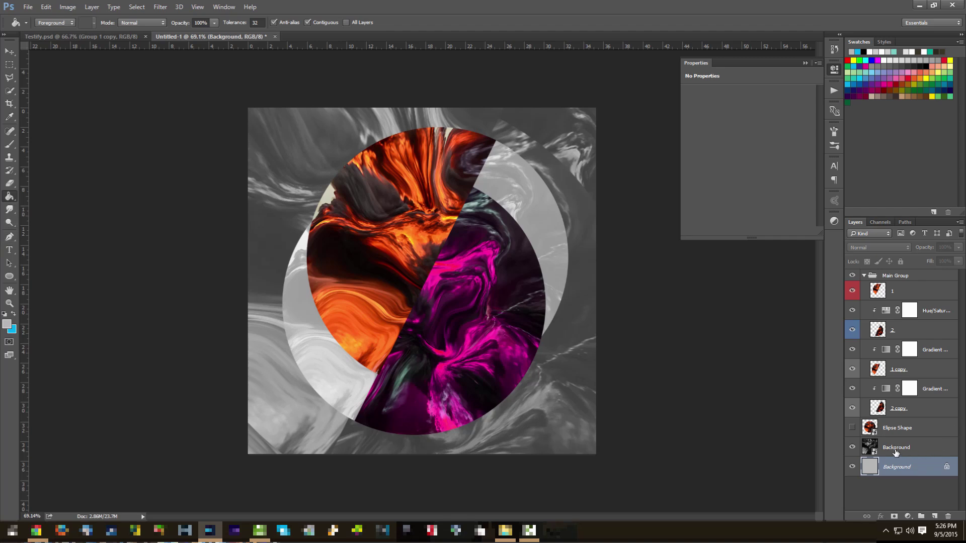
{"action": "left_click", "coordinate": [852, 447]}
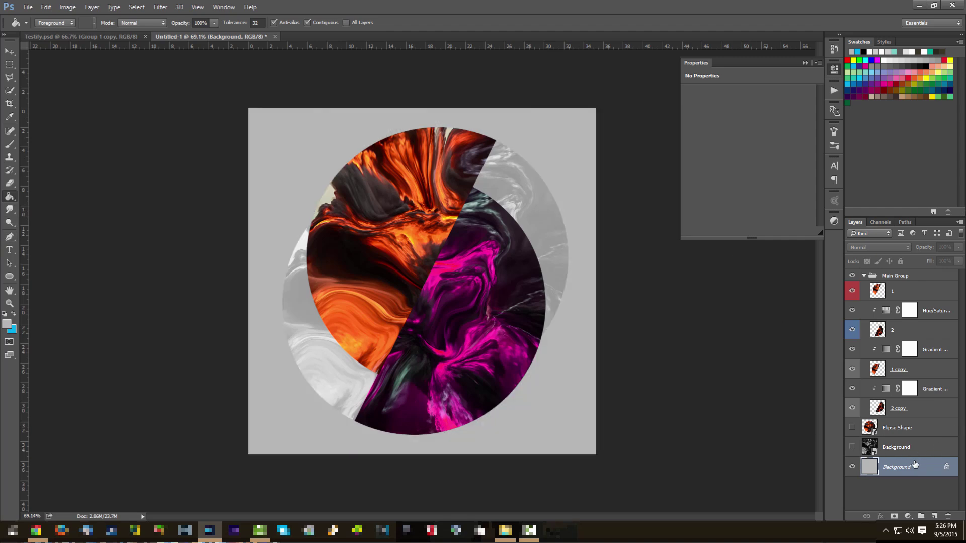
{"action": "left_click", "coordinate": [900, 53]}
{"action": "left_click", "coordinate": [579, 148]}
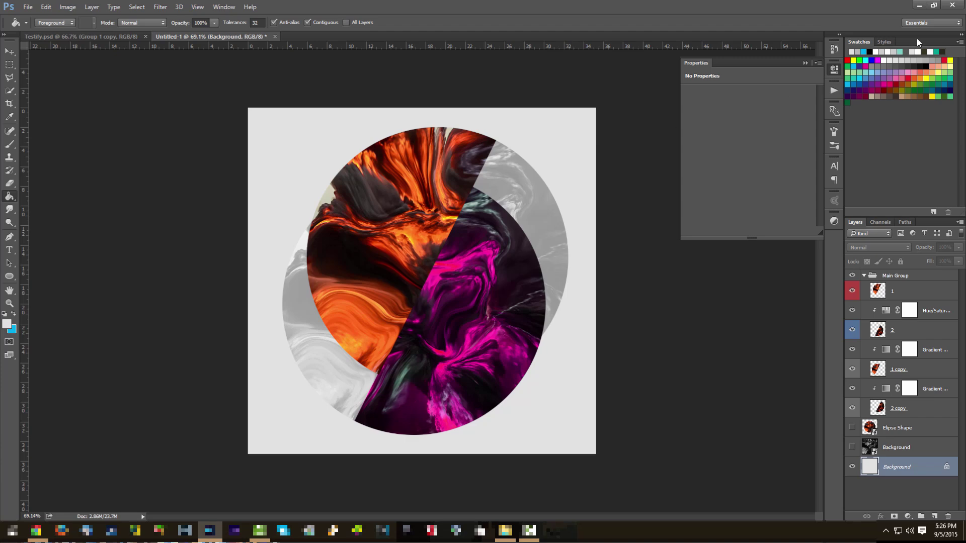
{"action": "left_click", "coordinate": [908, 58]}
{"action": "left_click", "coordinate": [567, 141]}
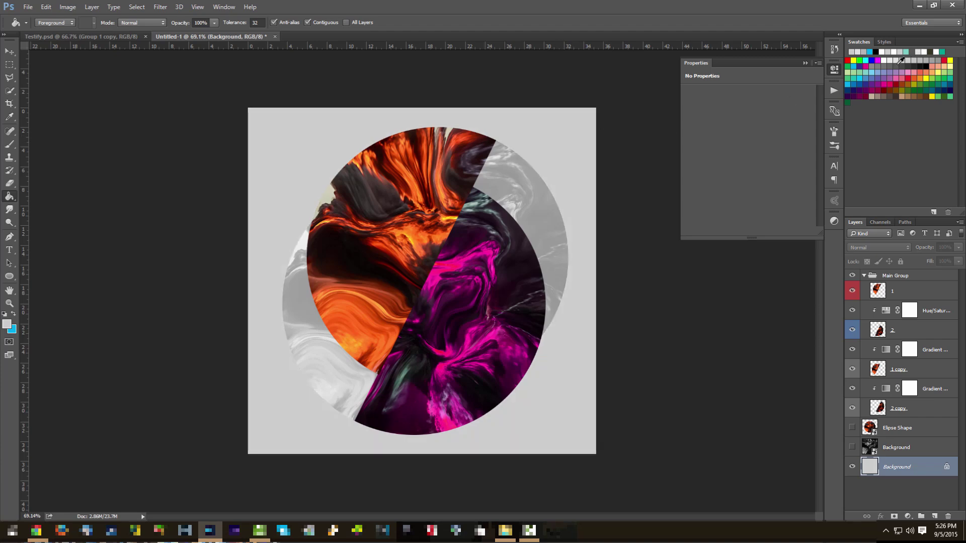
Show the Background smart object again and set its opacity to 84%.
{"action": "left_click", "coordinate": [907, 451]}
{"action": "left_click", "coordinate": [852, 447]}
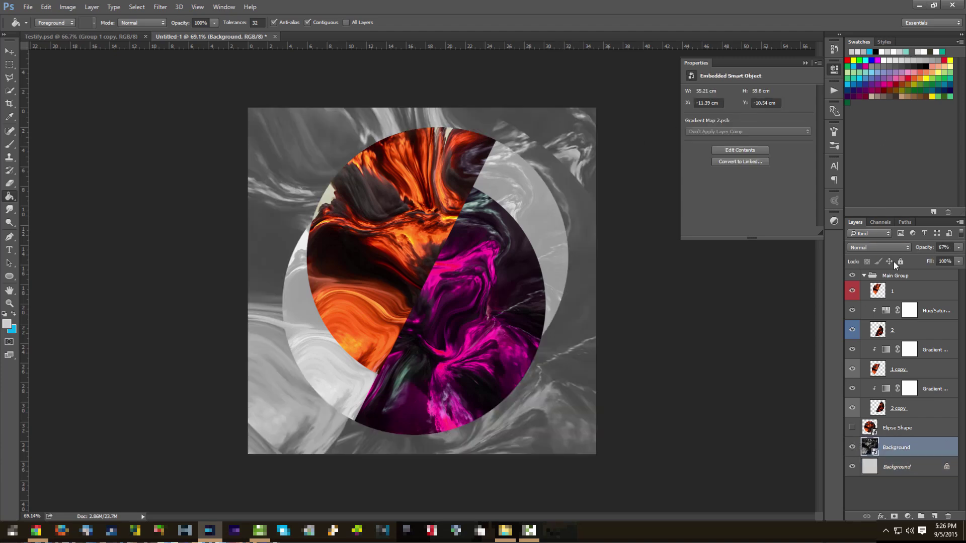
{"action": "left_click_drag", "start_coordinate": [919, 252], "coordinate": [930, 250]}
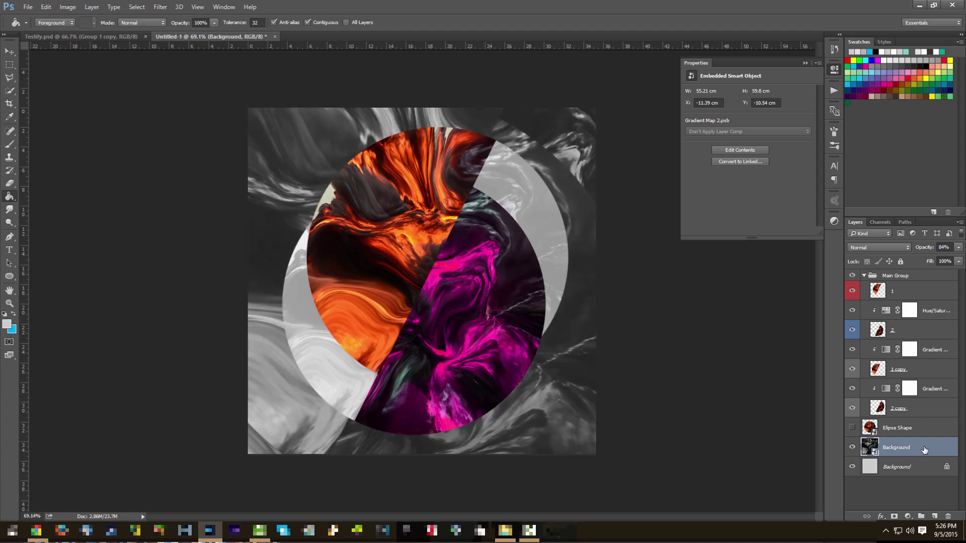
{"action": "left_click", "coordinate": [803, 63]}
Add a Levels adjustment at the top of Main Group with midtones 0.92, input white 242 and output black 7.
{"action": "left_click", "coordinate": [914, 277]}
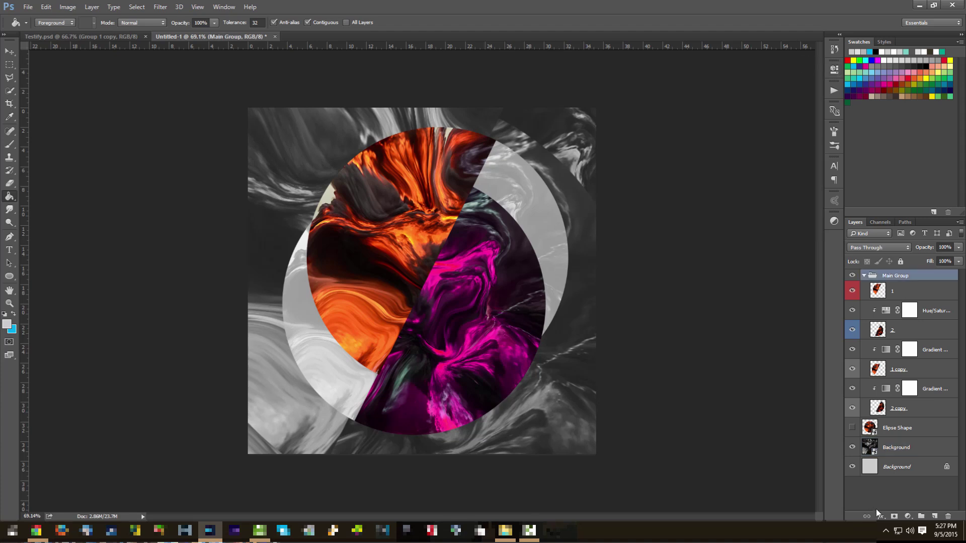
{"action": "left_click", "coordinate": [908, 517]}
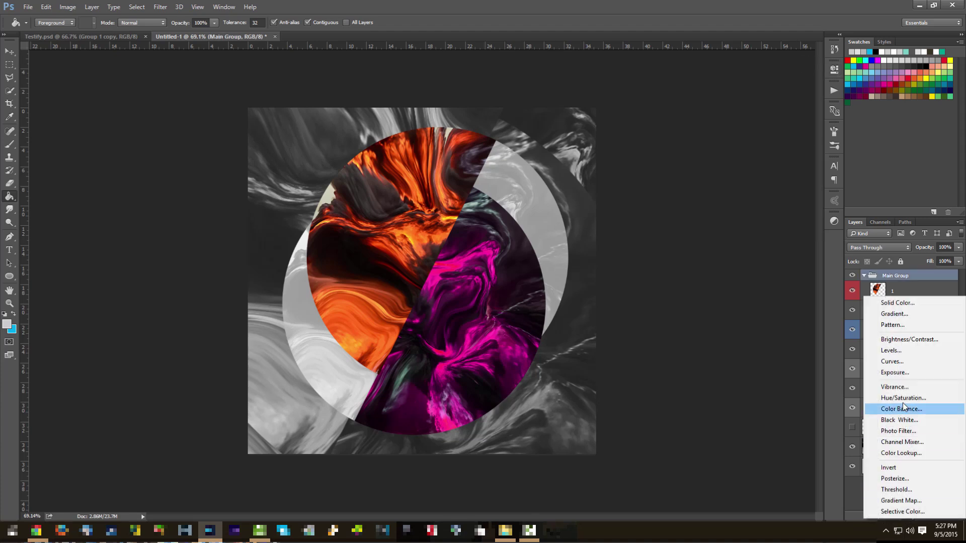
{"action": "left_click", "coordinate": [915, 350]}
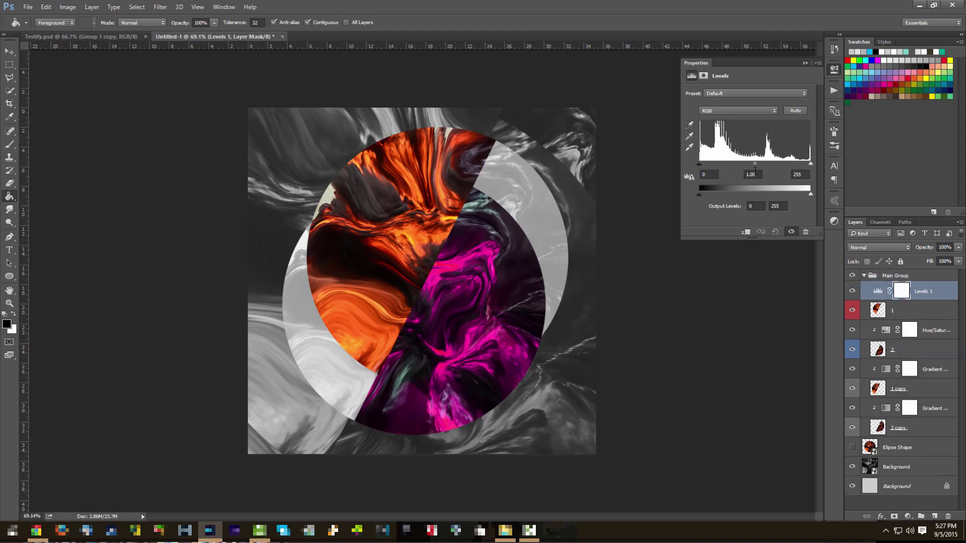
{"action": "left_click_drag", "start_coordinate": [749, 166], "coordinate": [698, 166]}
{"action": "left_click_drag", "start_coordinate": [809, 168], "coordinate": [806, 168]}
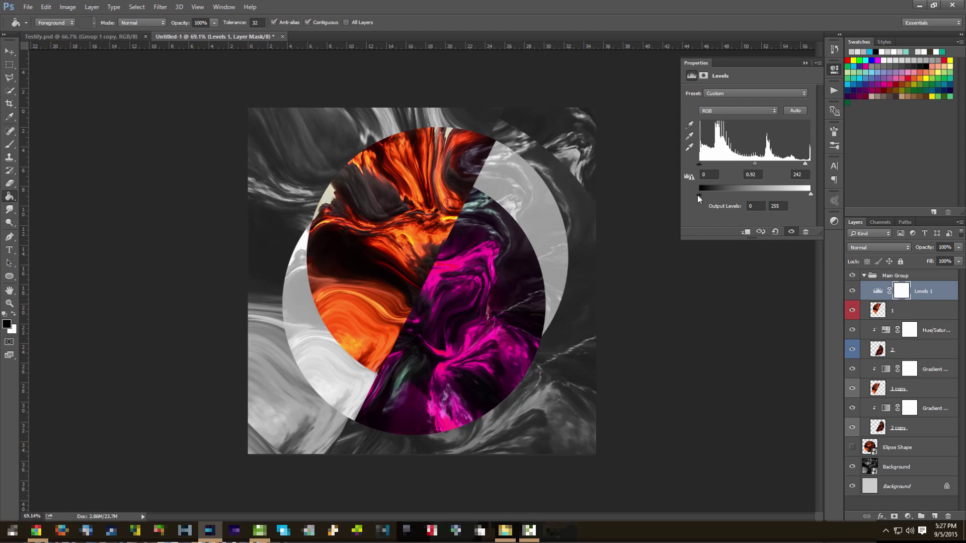
{"action": "left_click_drag", "start_coordinate": [702, 195], "coordinate": [702, 195]}
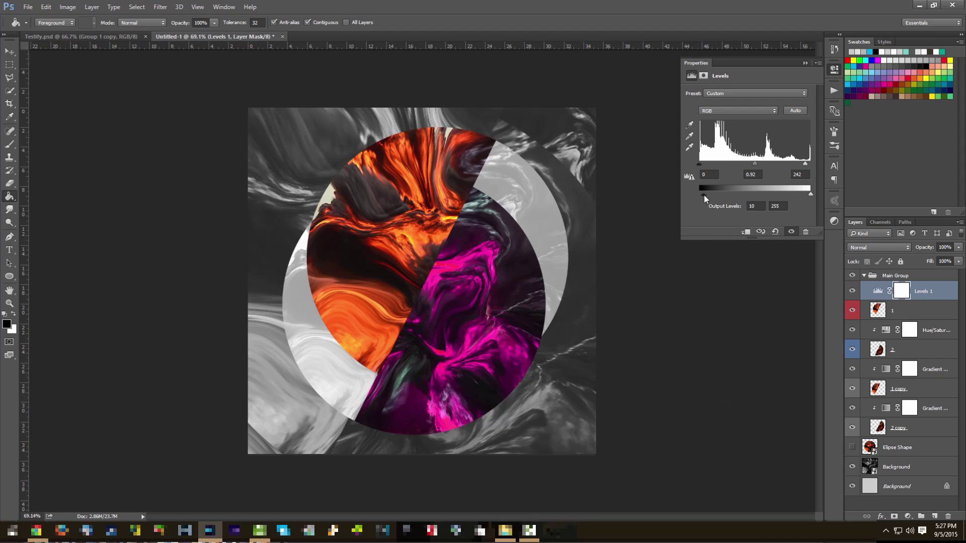
Add an Exposure adjustment above Levels 1 in Main Group with an offset of +0.0413.
{"action": "left_click", "coordinate": [909, 516]}
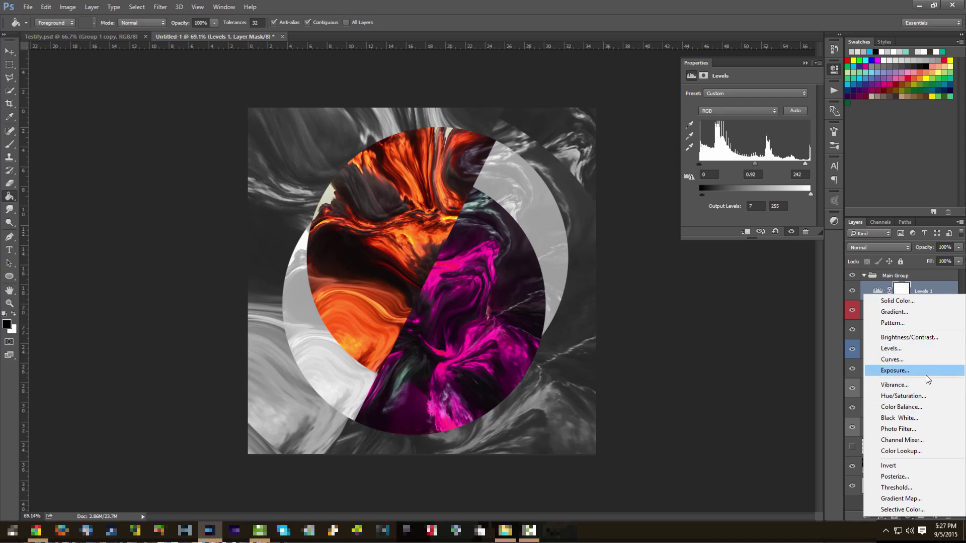
{"action": "left_click", "coordinate": [926, 370]}
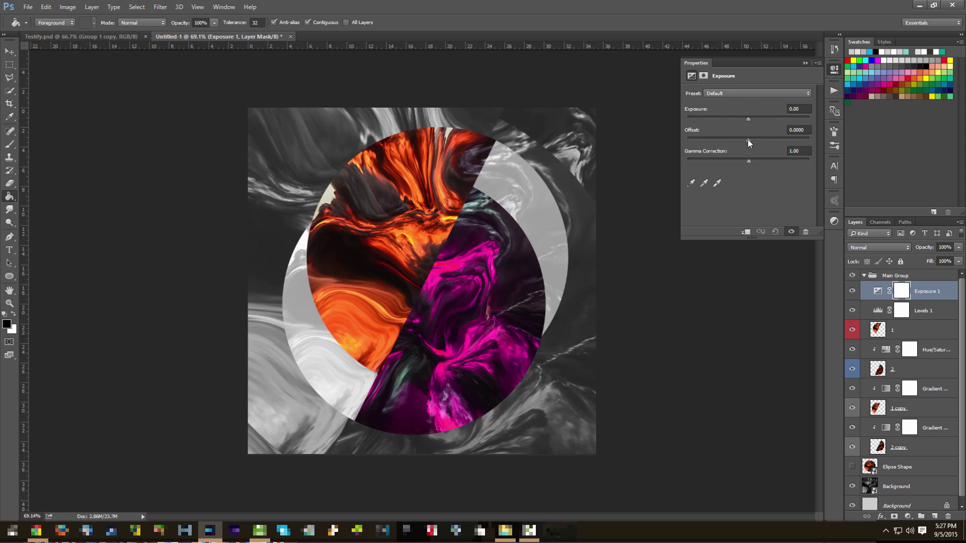
{"action": "left_click_drag", "start_coordinate": [748, 140], "coordinate": [753, 140]}
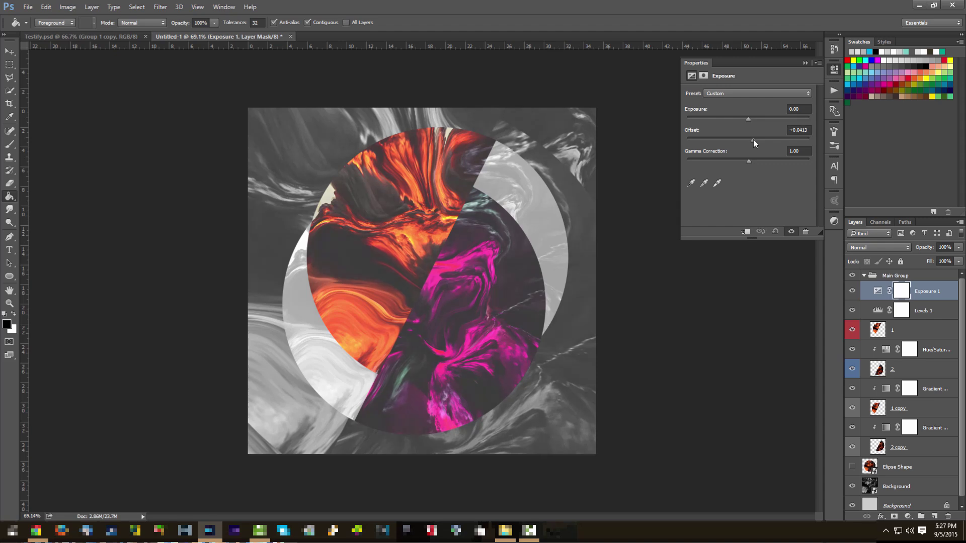
{"action": "left_click", "coordinate": [805, 63]}
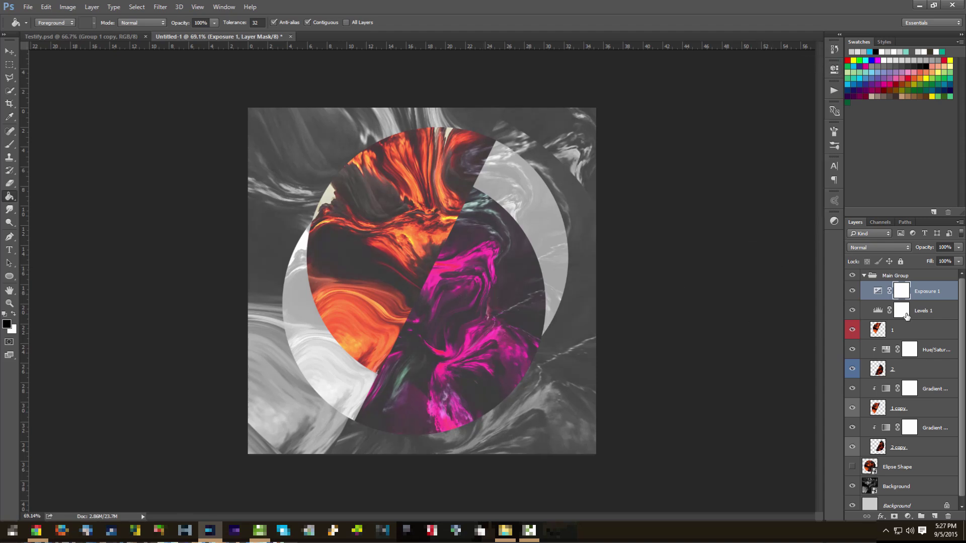
Set the hue of the Hue/Saturation adjustment clipped to layer 2 to -115.
{"action": "left_click", "coordinate": [906, 279]}
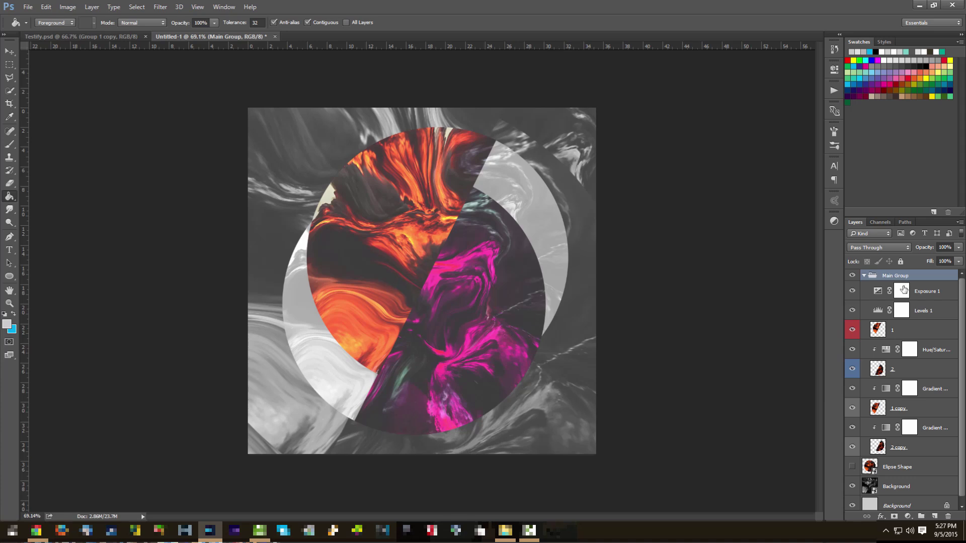
{"action": "left_click", "coordinate": [937, 354]}
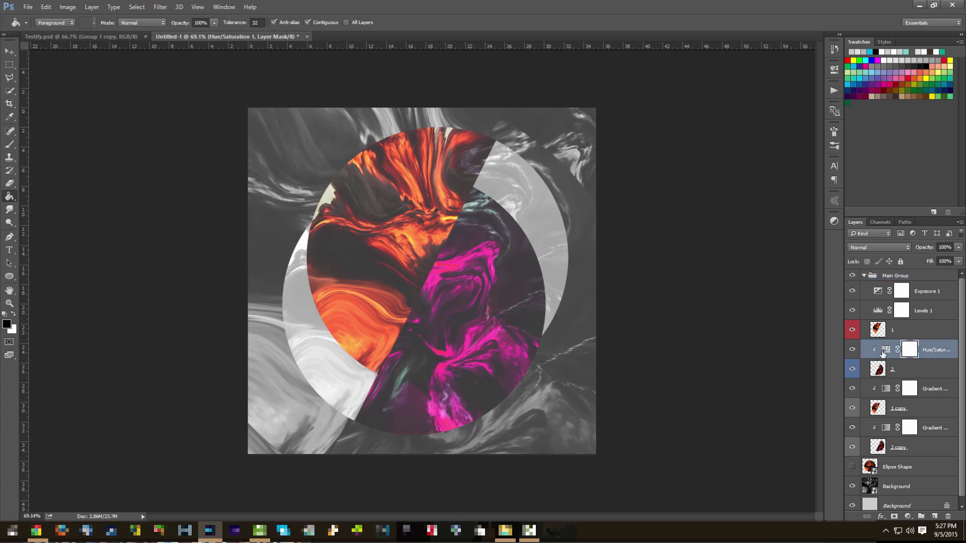
{"action": "left_click", "coordinate": [895, 370]}
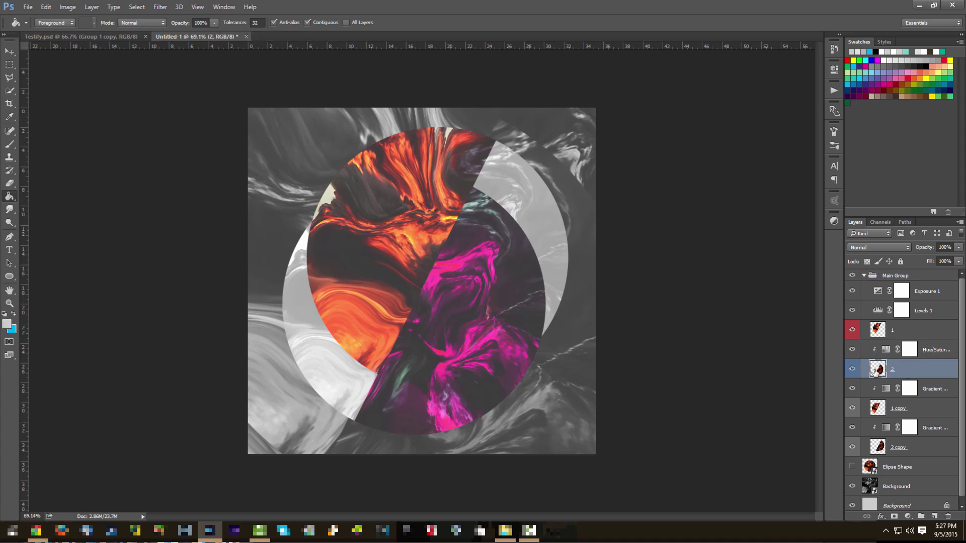
{"action": "left_click", "coordinate": [852, 369]}
{"action": "left_click", "coordinate": [851, 369]}
{"action": "double_click", "coordinate": [886, 349]}
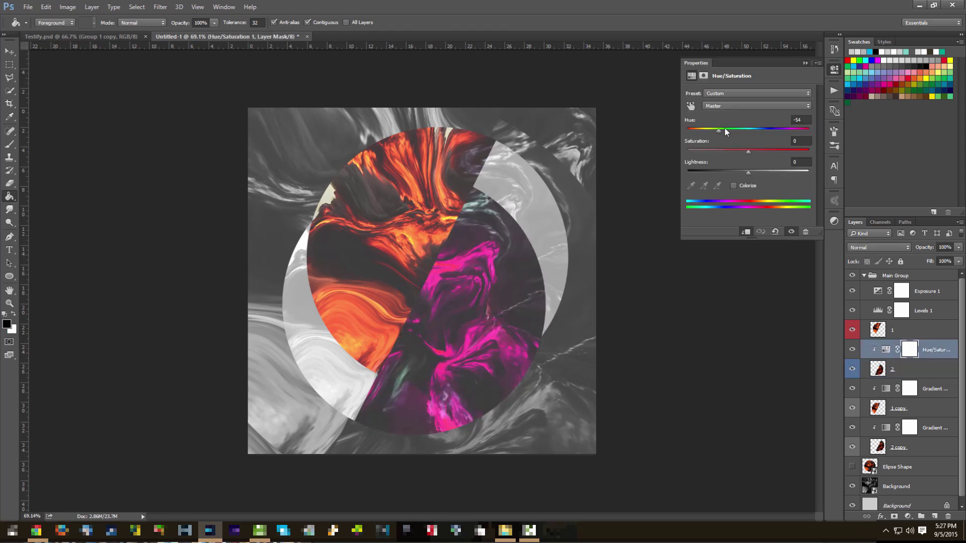
{"action": "left_click_drag", "start_coordinate": [723, 131], "coordinate": [704, 134]}
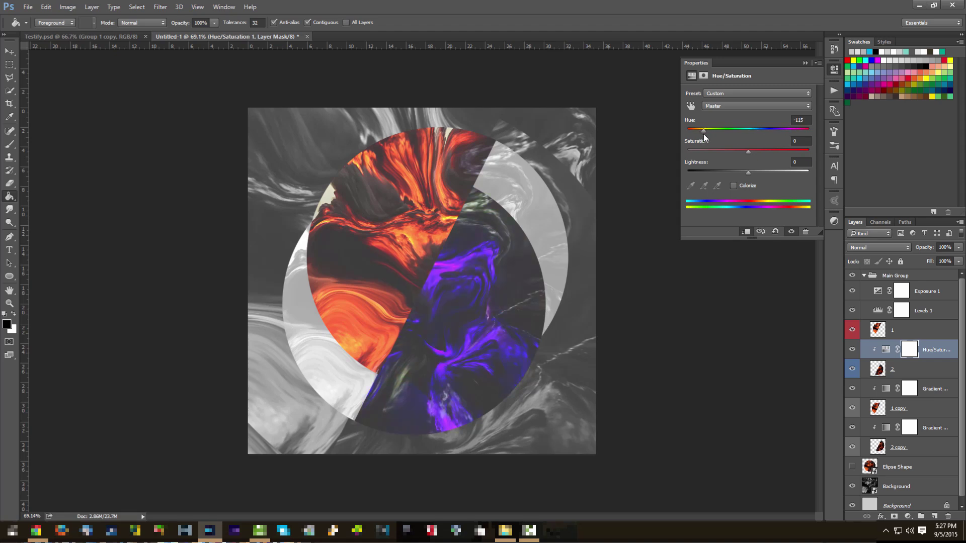
{"action": "left_click", "coordinate": [806, 64]}
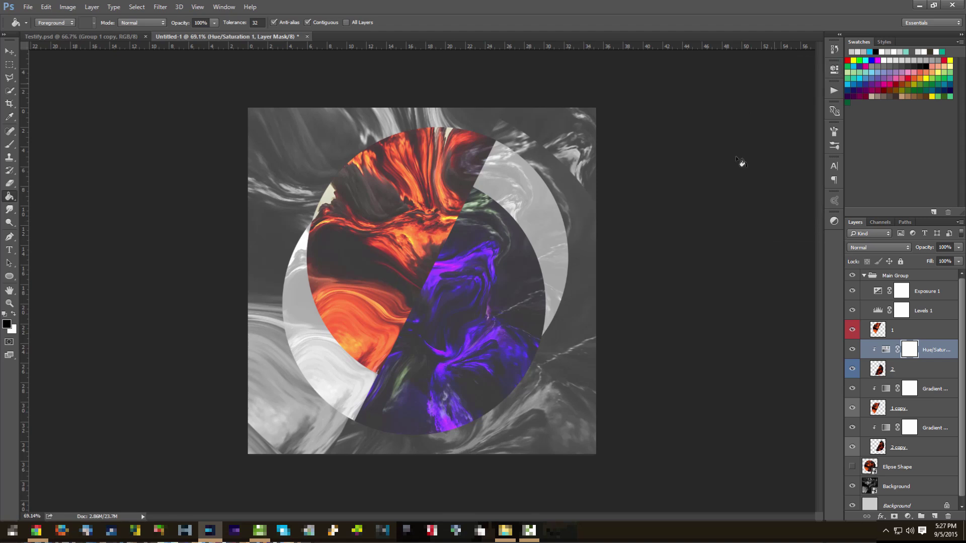
{"action": "left_click", "coordinate": [852, 330]}
{"action": "left_click", "coordinate": [852, 330]}
{"action": "left_click", "coordinate": [932, 368]}
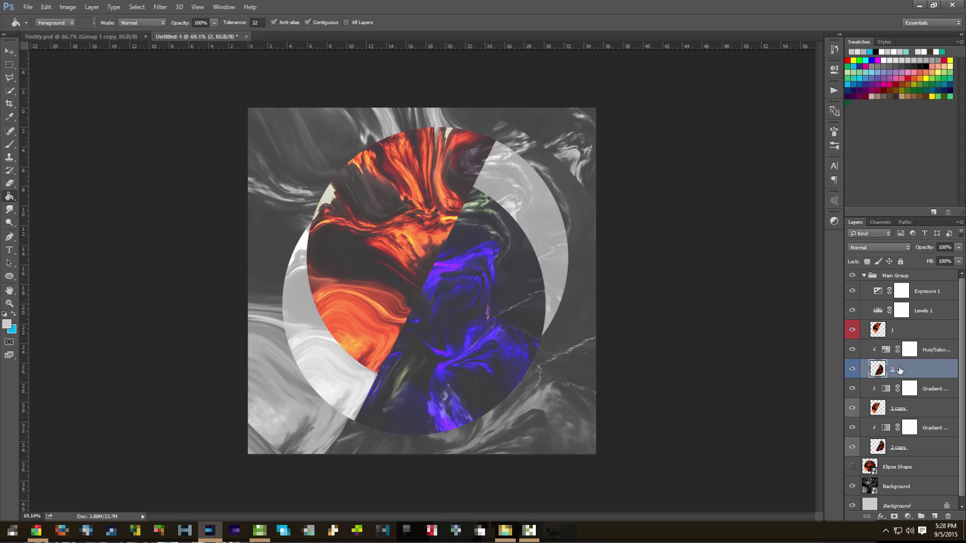
{"action": "left_click", "coordinate": [917, 281]}
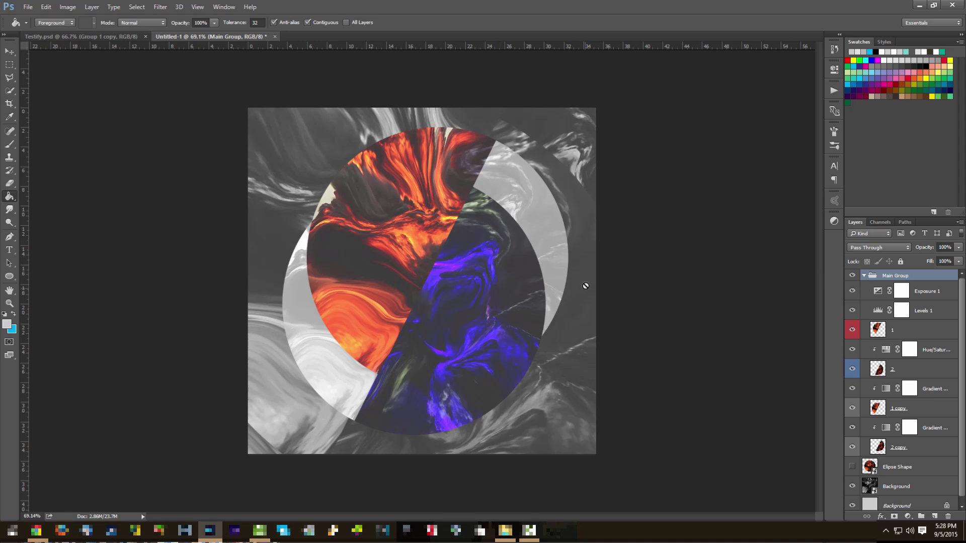
{"action": "scroll", "coordinate": [486, 264], "scroll_direction": "down", "scroll_amount": 3}
{"action": "scroll", "coordinate": [476, 270], "scroll_direction": "up", "scroll_amount": 3}
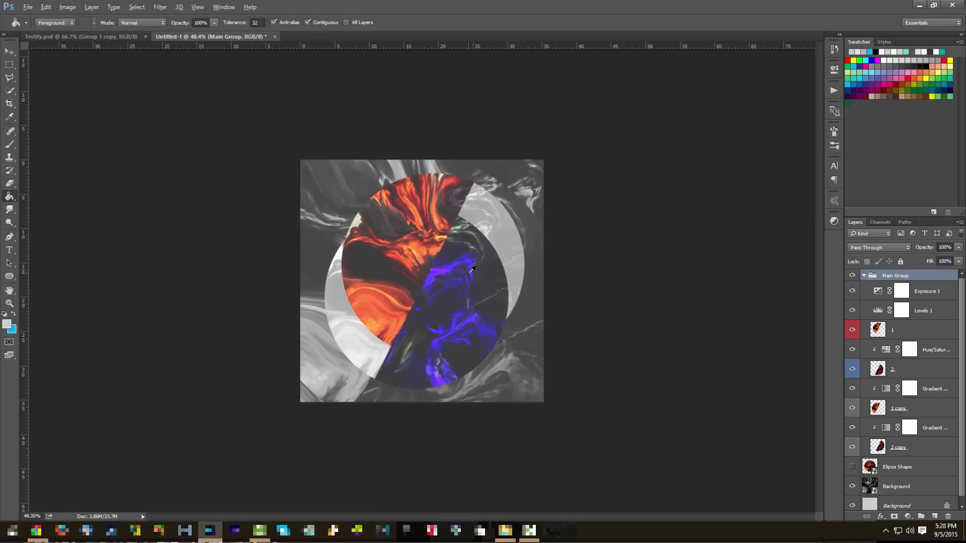
{"action": "scroll", "coordinate": [472, 269], "scroll_direction": "up", "scroll_amount": 1}
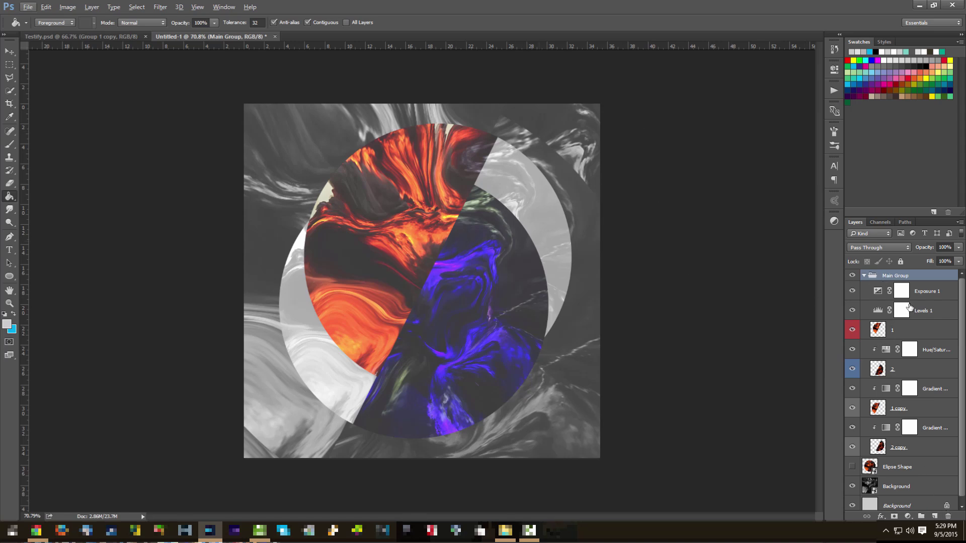
Add a new layer above the Background smart object and paint a white geometric shard texture on it with the 1200 px brush.
{"action": "scroll", "coordinate": [905, 312], "scroll_direction": "down", "scroll_amount": 1}
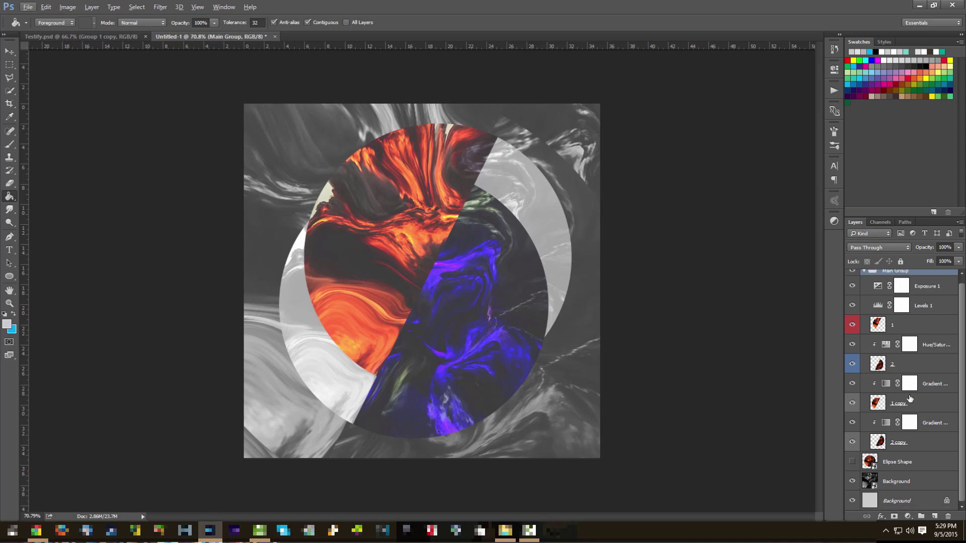
{"action": "left_click", "coordinate": [917, 466]}
{"action": "left_click", "coordinate": [906, 482]}
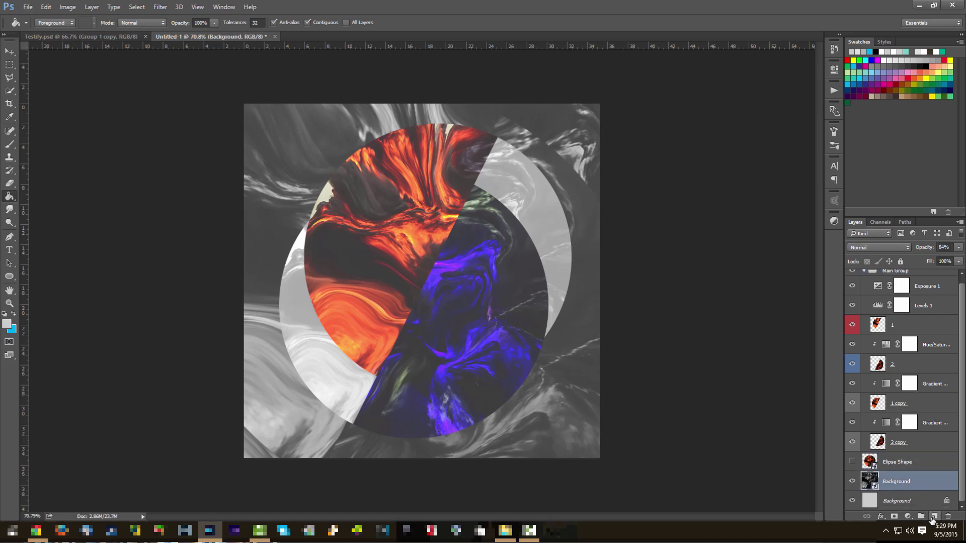
{"action": "left_click", "coordinate": [934, 516]}
{"action": "left_click", "coordinate": [13, 146]}
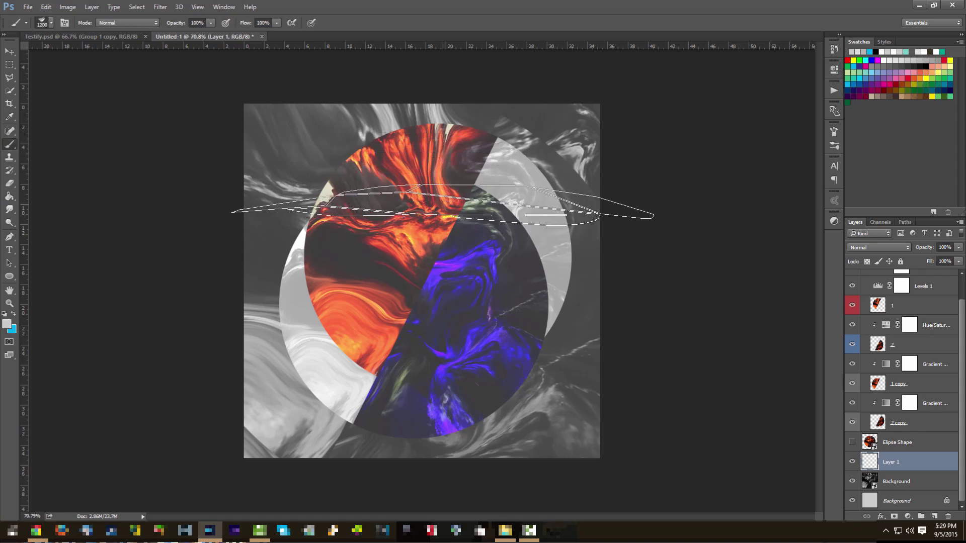
{"action": "left_click", "coordinate": [936, 51]}
{"action": "mouse_move", "coordinate": [684, 128]}
{"action": "left_mouse_down"}
{"action": "mouse_move", "coordinate": [704, 428]}
{"action": "mouse_move", "coordinate": [206, 418]}
{"action": "mouse_move", "coordinate": [322, 168]}
{"action": "mouse_move", "coordinate": [506, 113]}
{"action": "mouse_move", "coordinate": [709, 348]}
{"action": "mouse_move", "coordinate": [549, 440]}
{"action": "mouse_move", "coordinate": [604, 131]}
{"action": "mouse_move", "coordinate": [582, 156]}
{"action": "mouse_move", "coordinate": [495, 141]}
{"action": "left_mouse_up"}
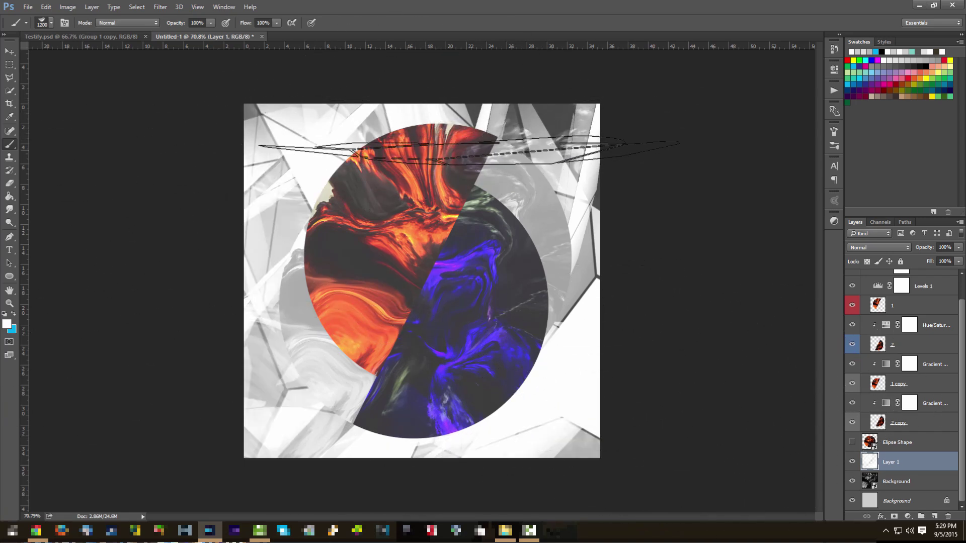
Try Layer 1 at 14% opacity with the Background smart object hidden.
{"action": "left_click_drag", "start_coordinate": [926, 248], "coordinate": [642, 255]}
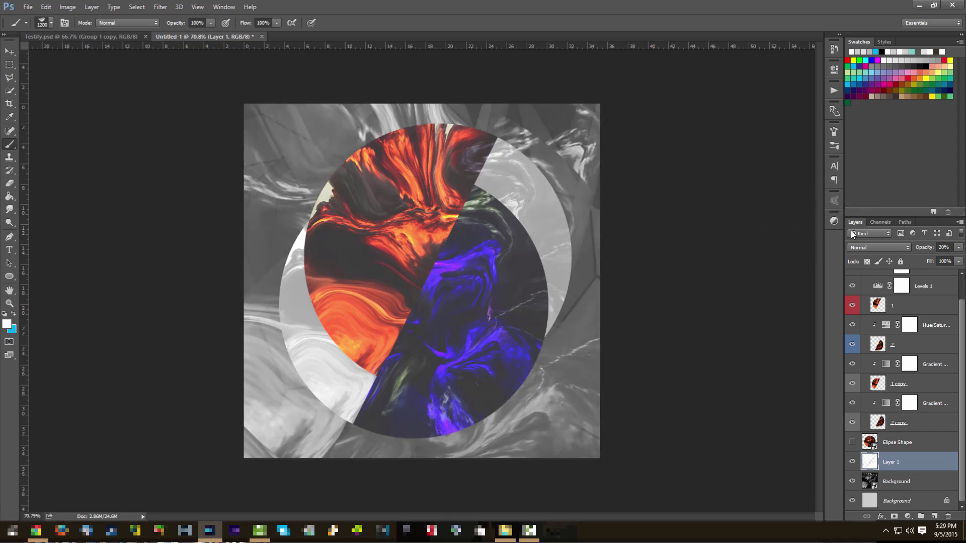
{"action": "left_click_drag", "start_coordinate": [924, 248], "coordinate": [921, 249]}
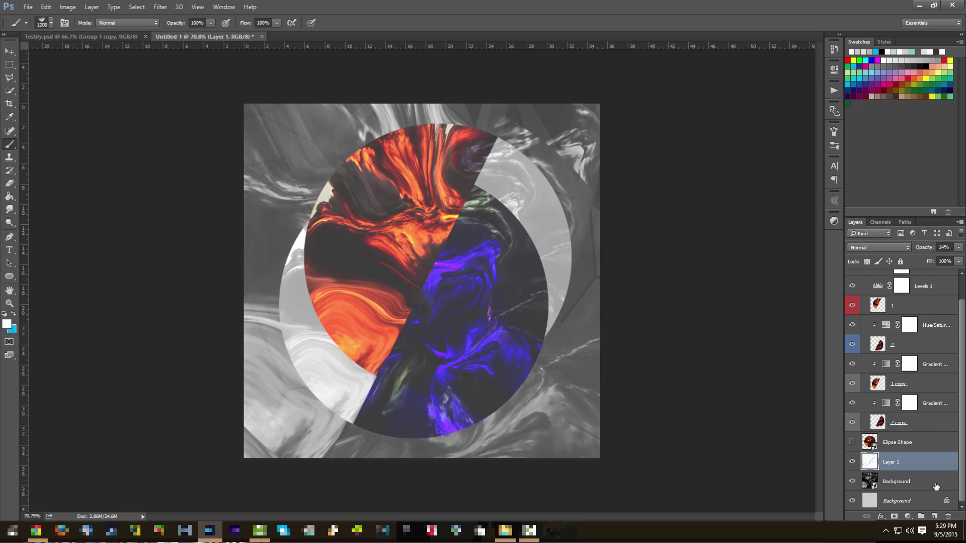
{"action": "left_click", "coordinate": [854, 484]}
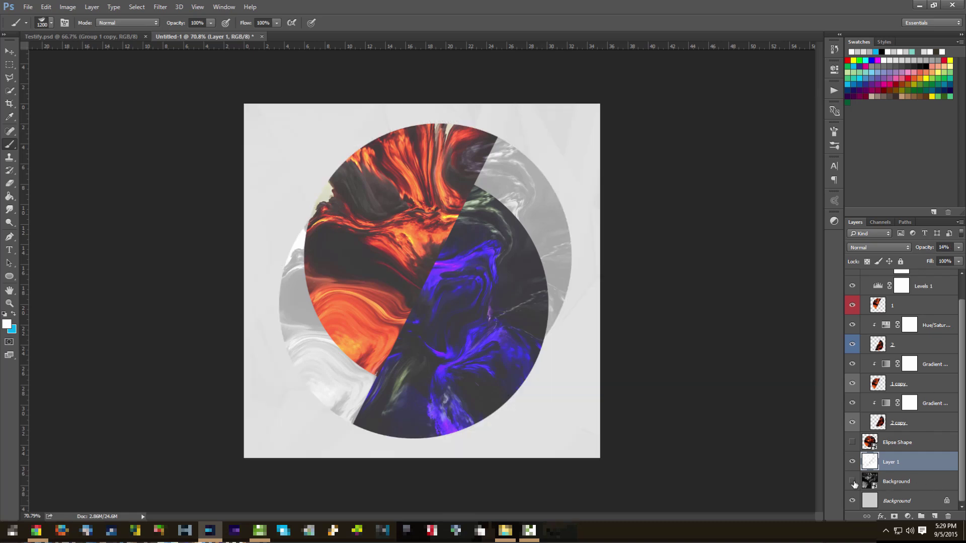
Try to darken the shard texture on Layer 1 with Hue/Saturation at lightness -100.
{"action": "left_click", "coordinate": [910, 482]}
{"action": "left_click", "coordinate": [904, 463]}
{"action": "key", "text": "ctrl+u"}
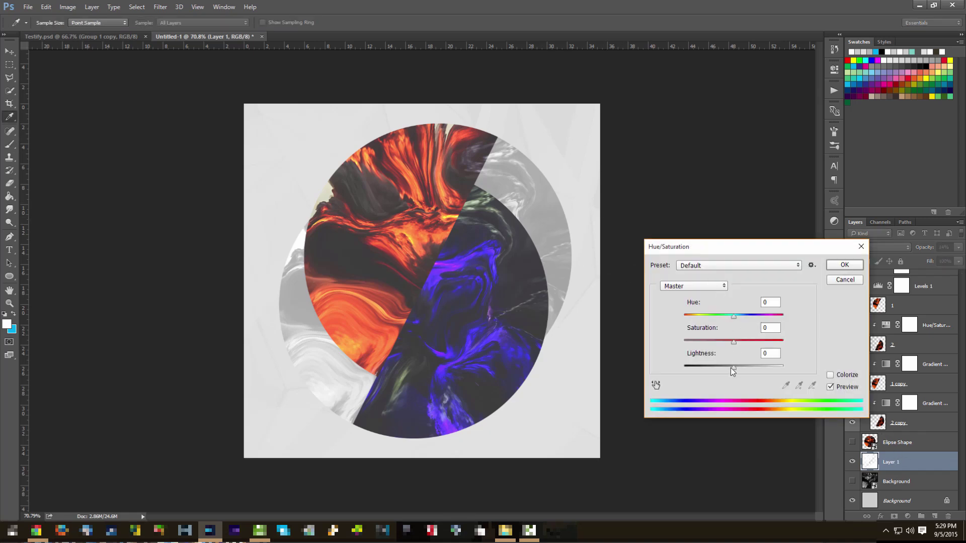
{"action": "left_click_drag", "start_coordinate": [730, 368], "coordinate": [679, 368]}
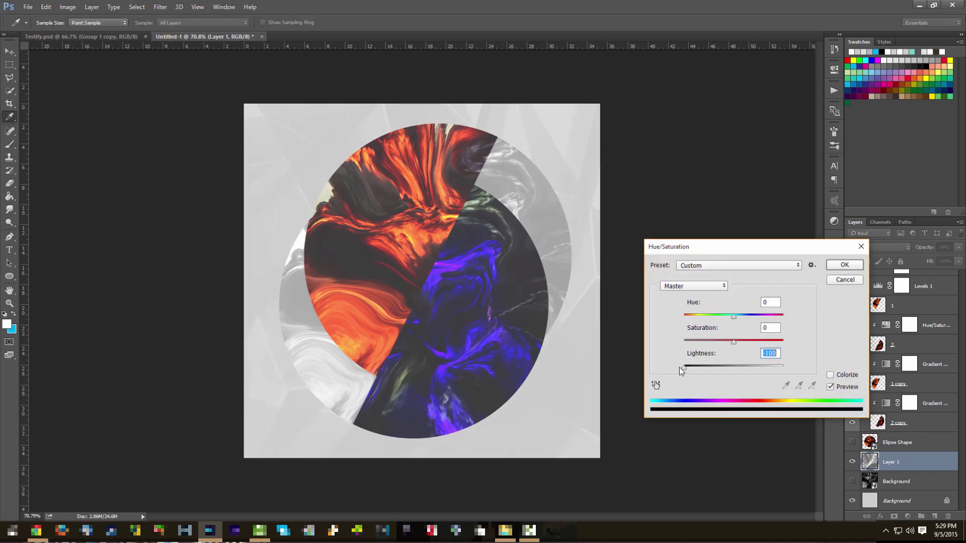
{"action": "left_click", "coordinate": [849, 263]}
{"action": "key", "text": "b"}
{"action": "scroll", "coordinate": [504, 216], "scroll_direction": "down", "scroll_amount": 2}
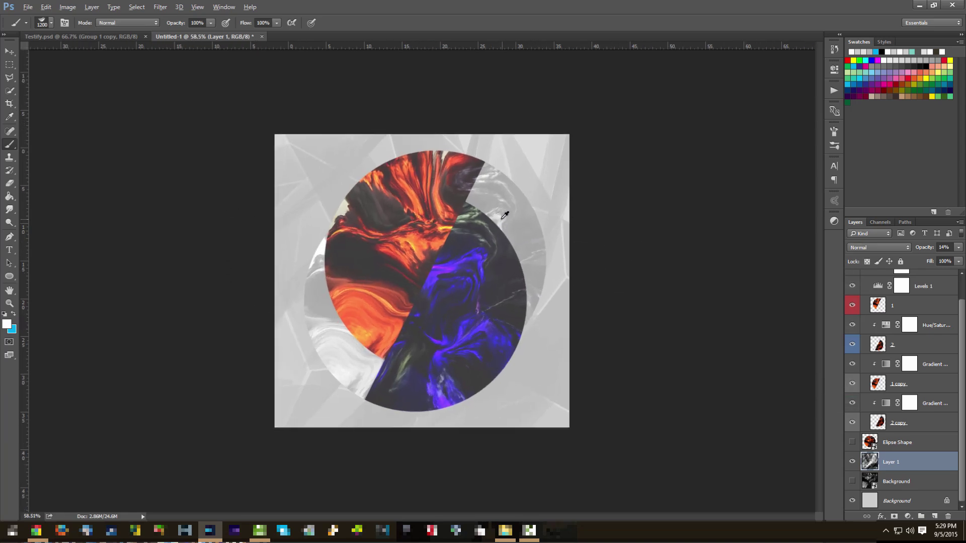
{"action": "scroll", "coordinate": [505, 216], "scroll_direction": "up", "scroll_amount": 2}
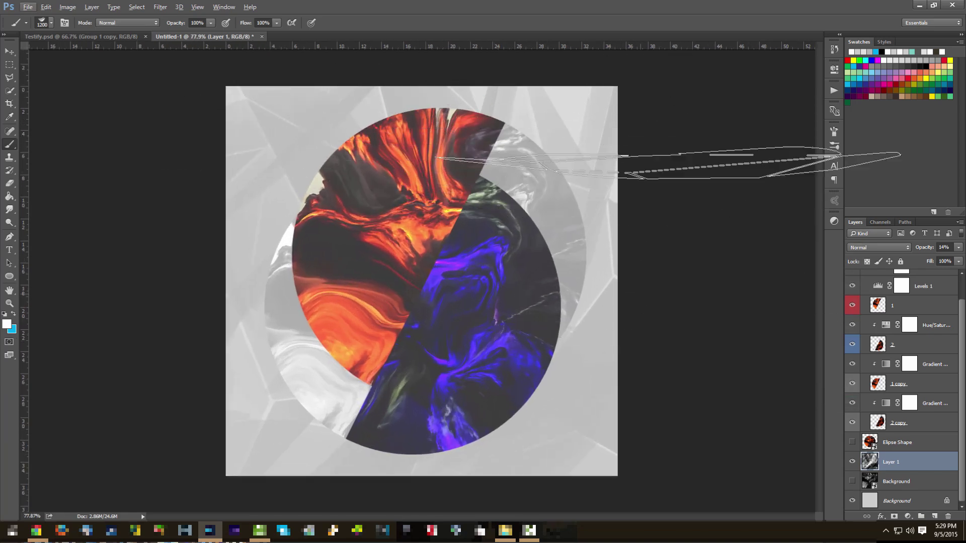
Undo the lightness, opacity and Background visibility changes, and hide Layer 1.
{"action": "key", "text": "alt+BackSpace"}
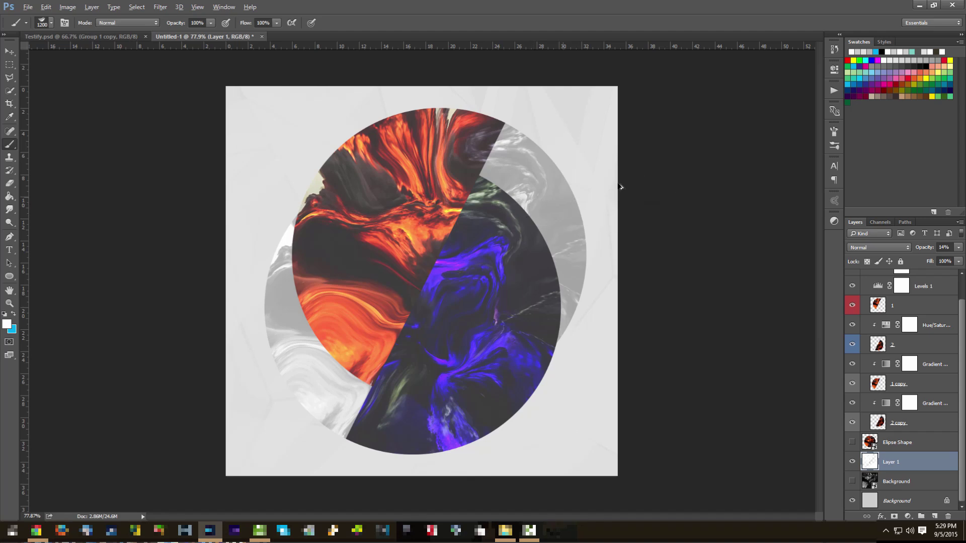
{"action": "key", "text": "ctrl+z"}
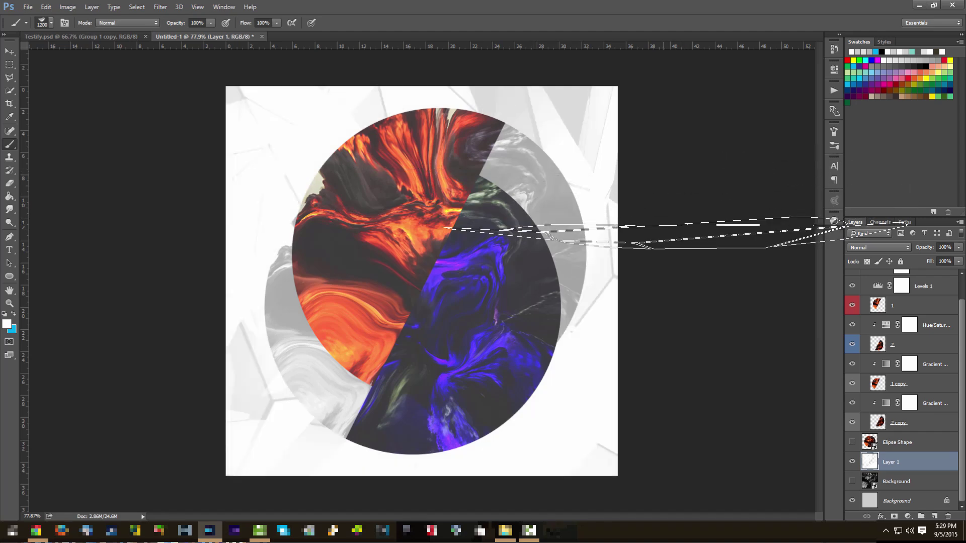
{"action": "key", "text": "ctrl+alt+z"}
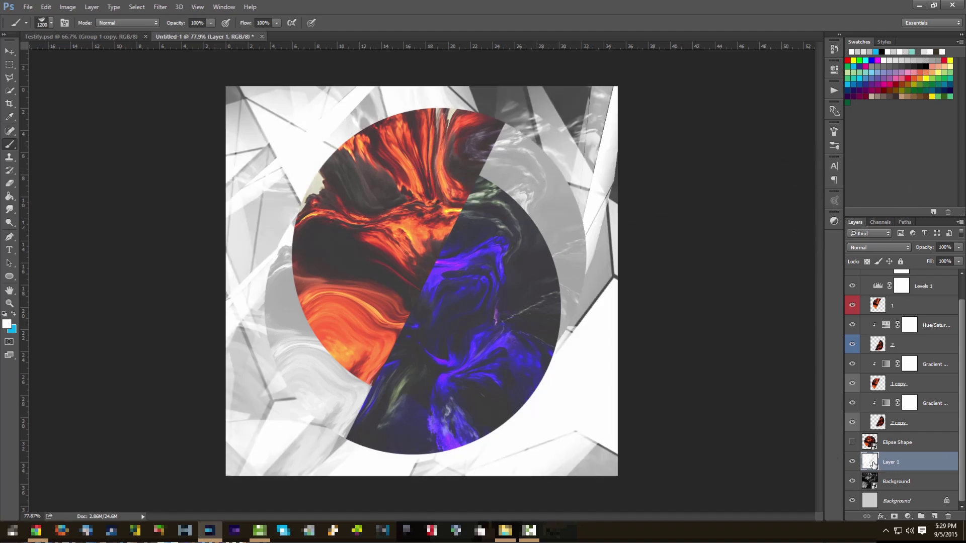
{"action": "left_click", "coordinate": [853, 462]}
{"action": "scroll", "coordinate": [421, 281], "scroll_direction": "down", "scroll_amount": 2}
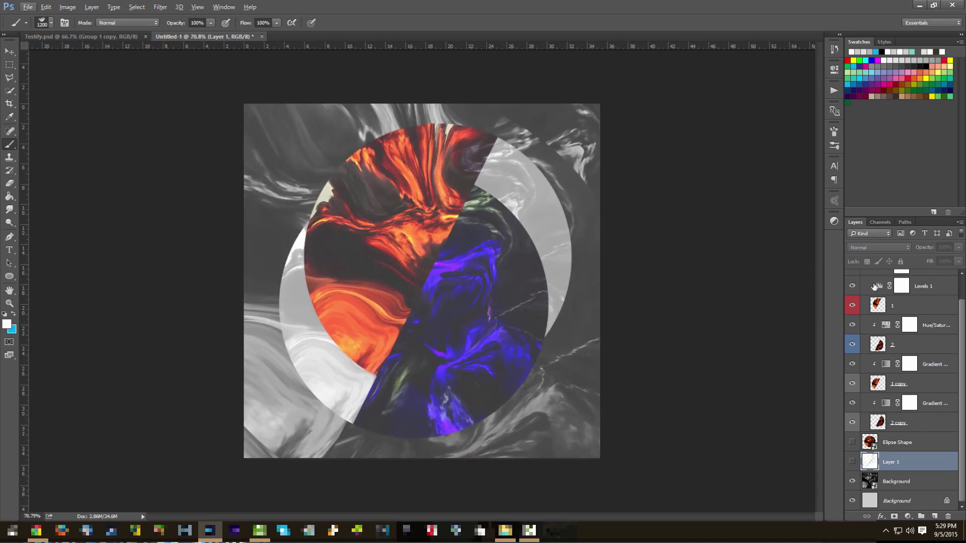
Hide the rulers and collapse Main Group in the layer stack.
{"action": "left_click", "coordinate": [876, 286]}
{"action": "scroll", "coordinate": [885, 292], "scroll_direction": "up", "scroll_amount": 1}
{"action": "left_click", "coordinate": [920, 277]}
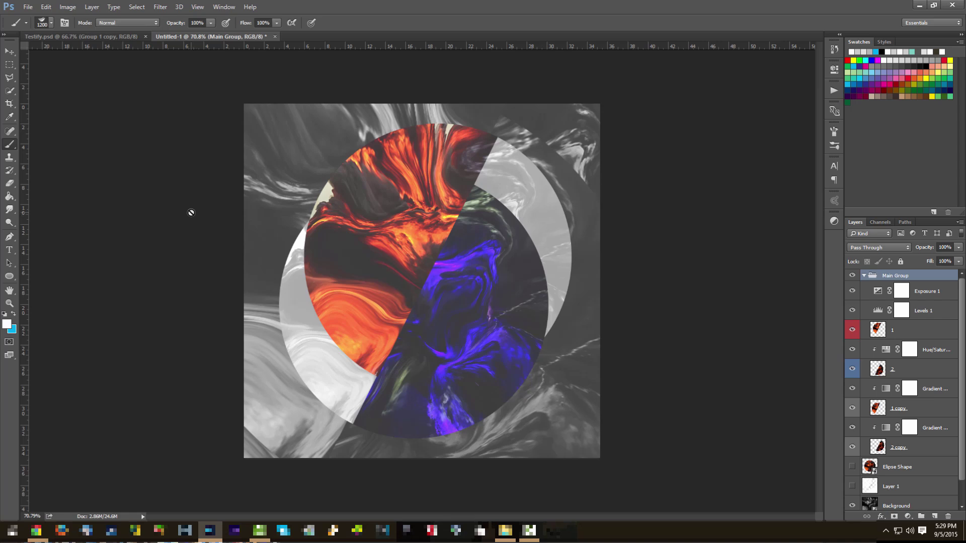
{"action": "key", "text": "ctrl+r"}
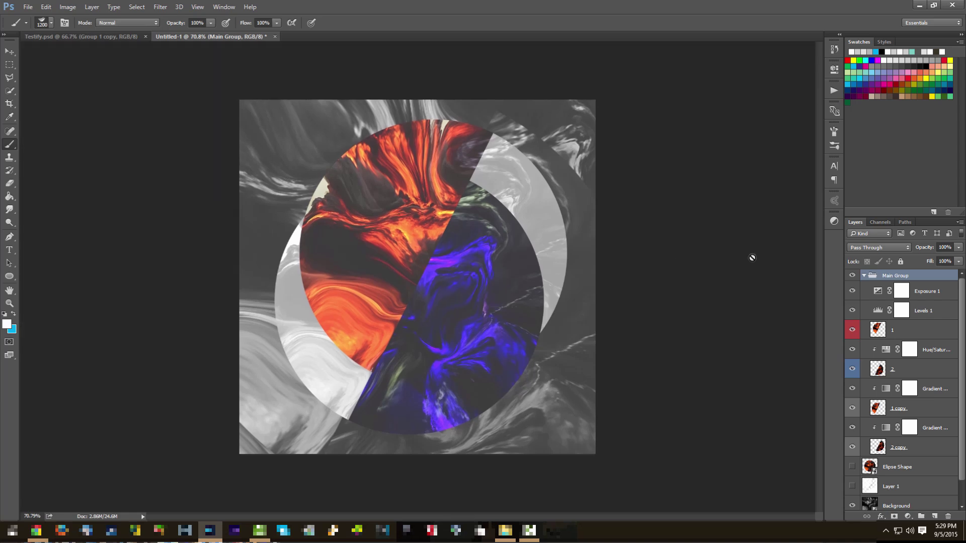
{"action": "left_click", "coordinate": [863, 276]}
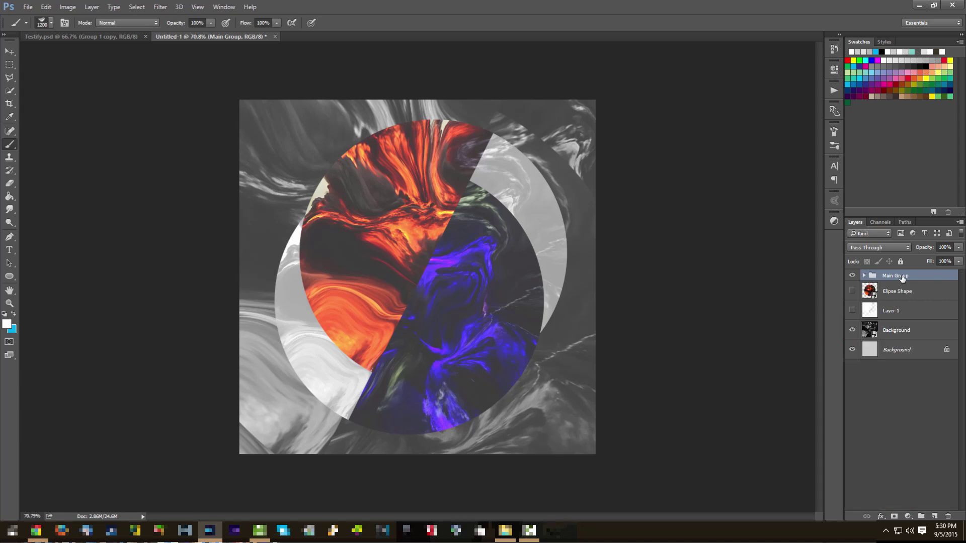